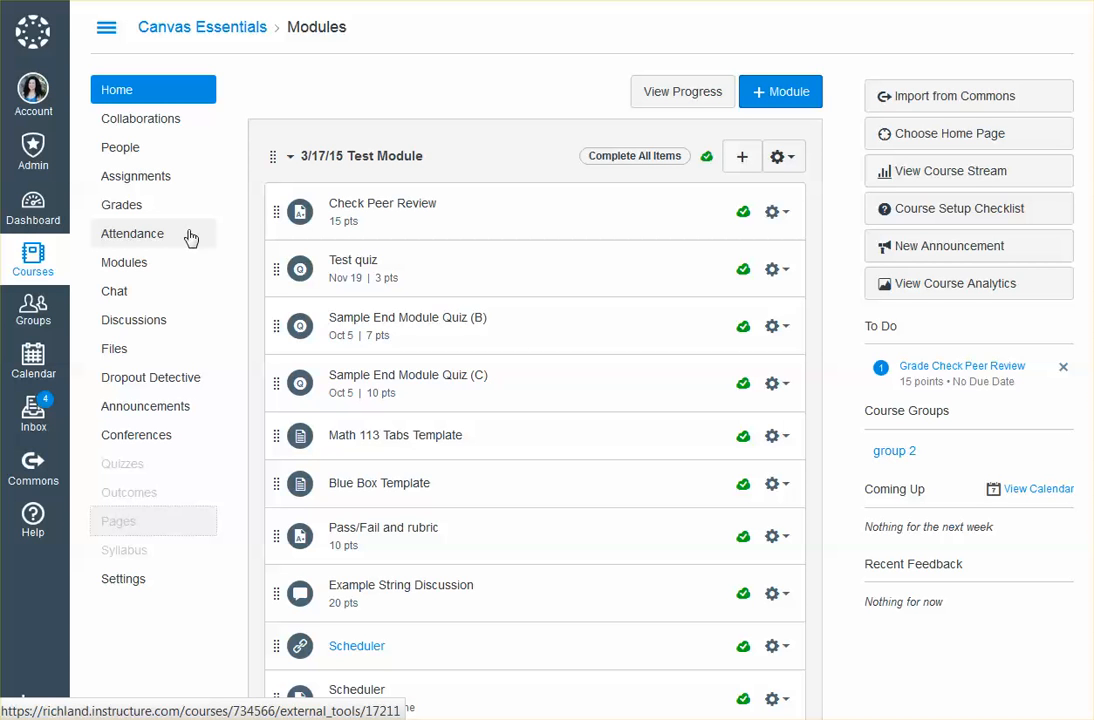
Create a new page in the Canvas Essentials course titled "Example of how to use Tabs"
click(150, 531)
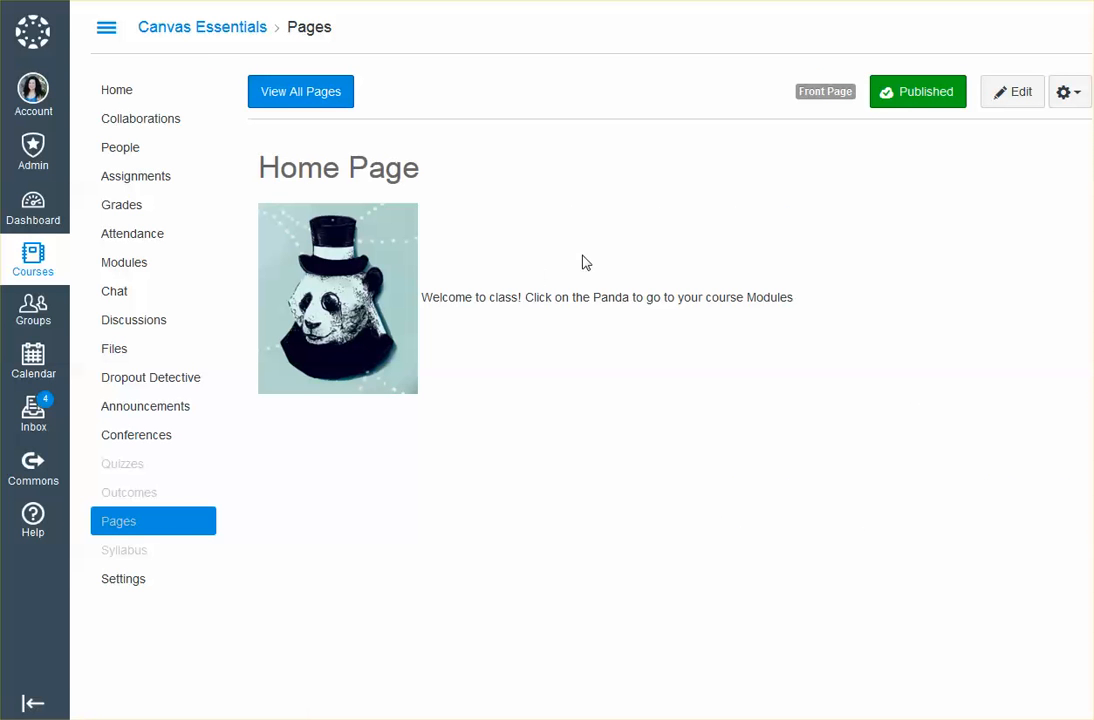
click(306, 93)
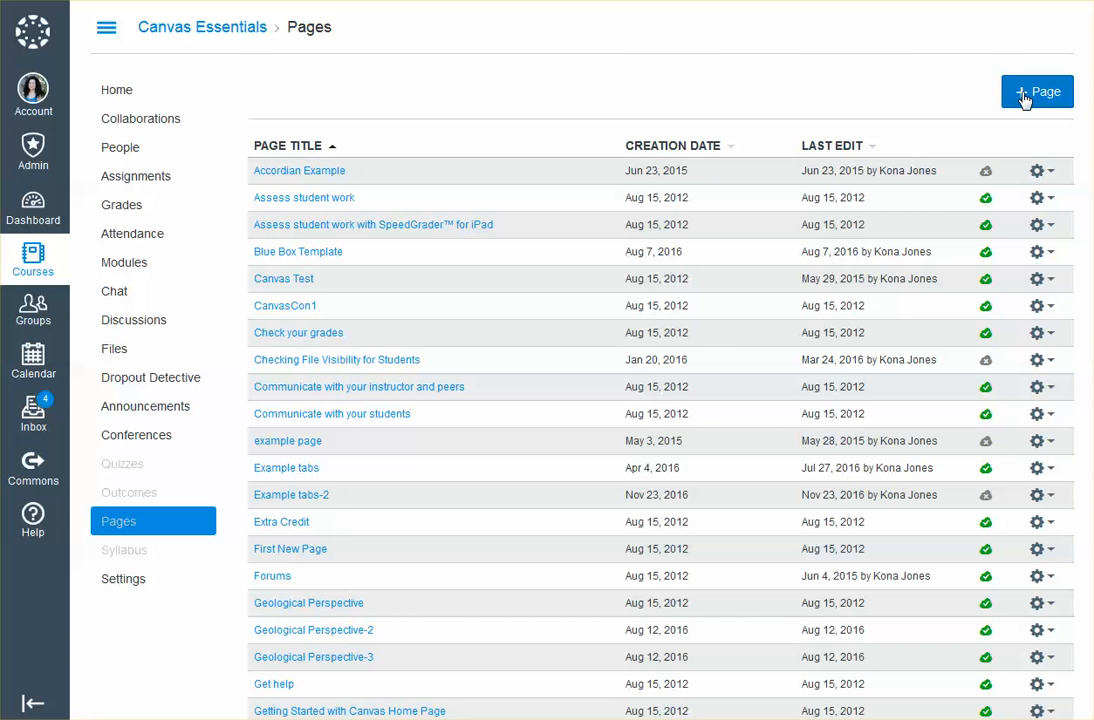
click(1030, 93)
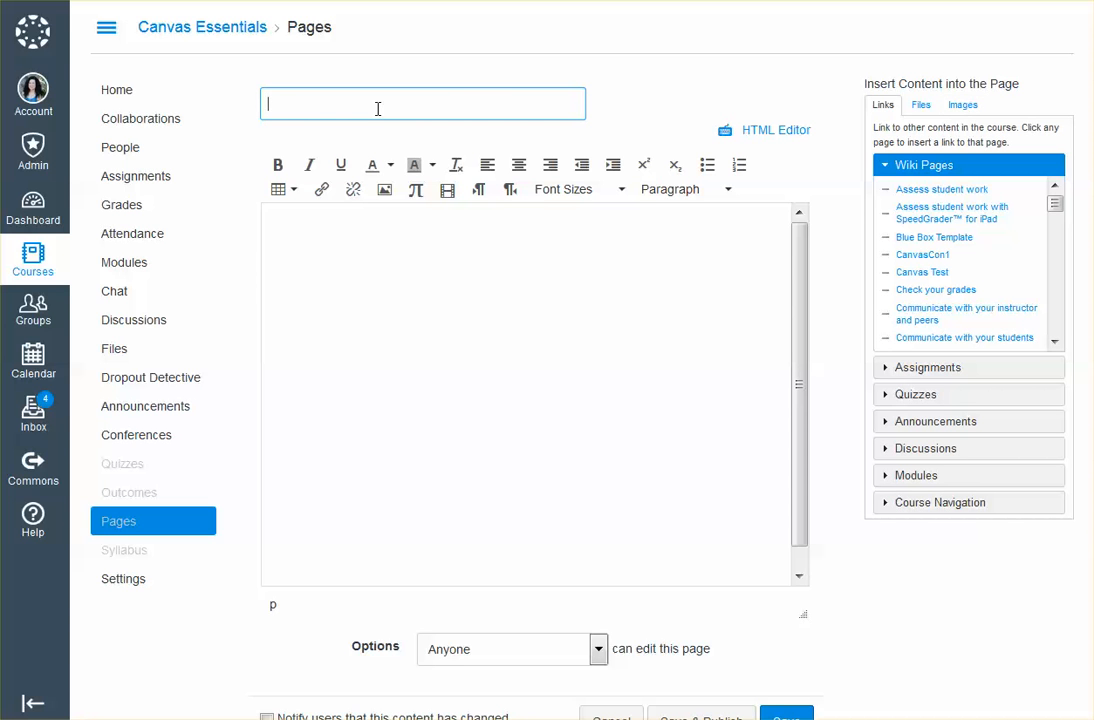
text(Example of how to use Tabs)
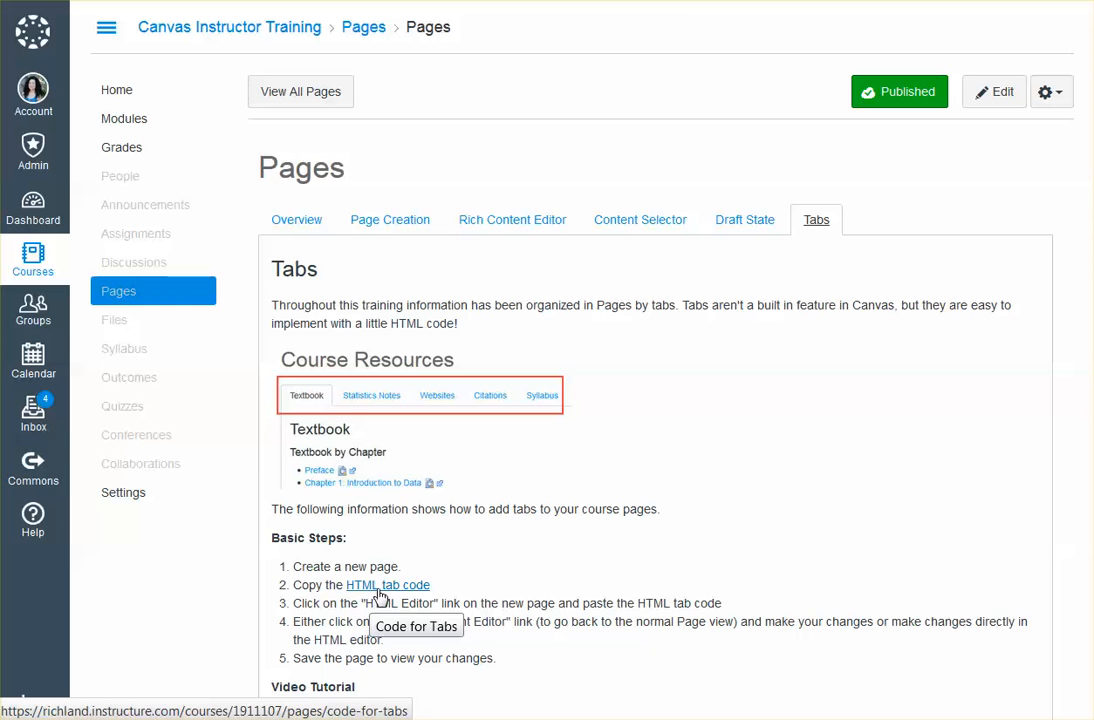
Copy all the HTML from the Code for Tabs page and return to the Tabs section of the training page
click(381, 593)
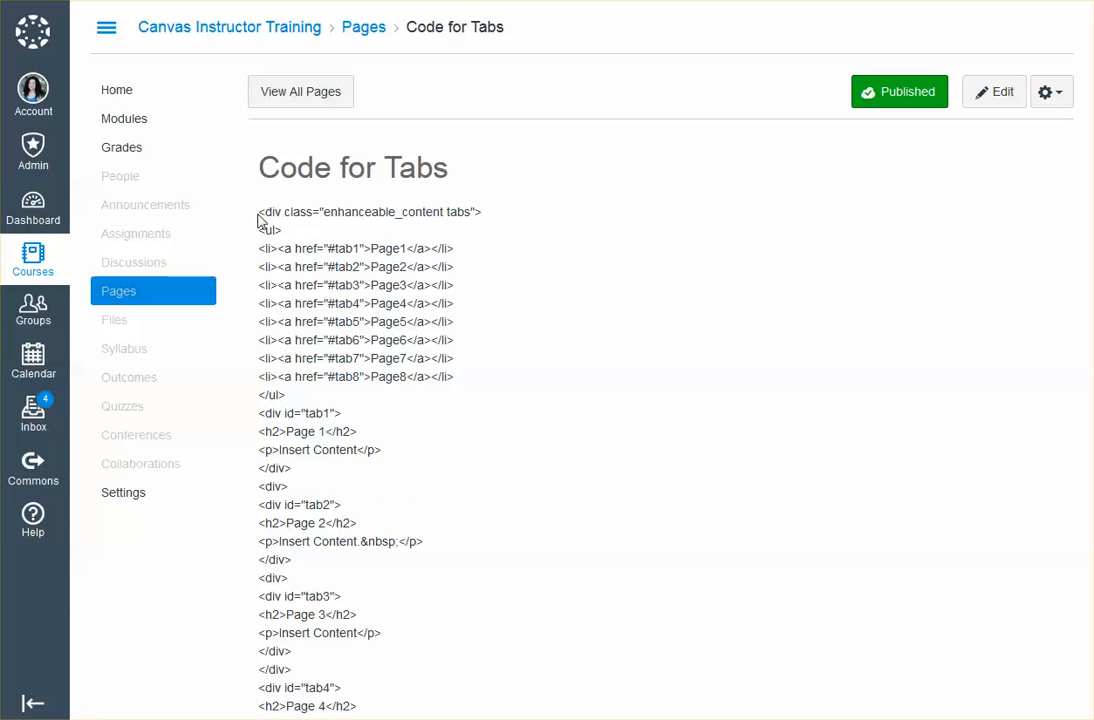
drag(260, 212, 368, 687)
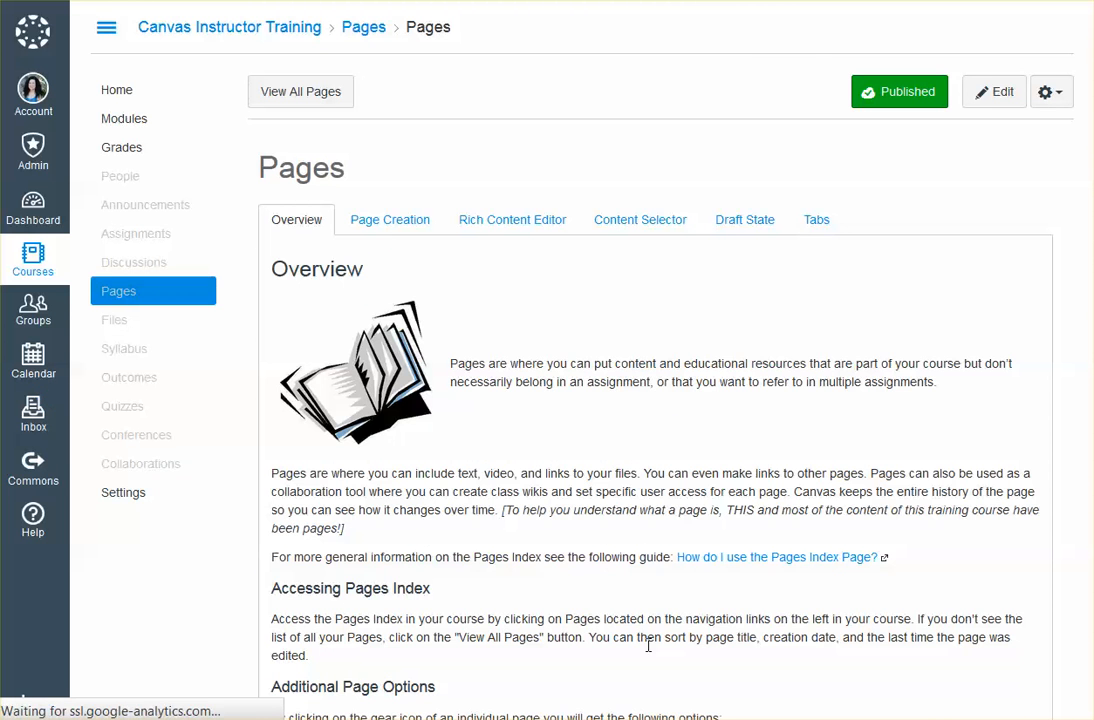
scroll(520, 601, down, 4)
scroll(520, 593, up, 4)
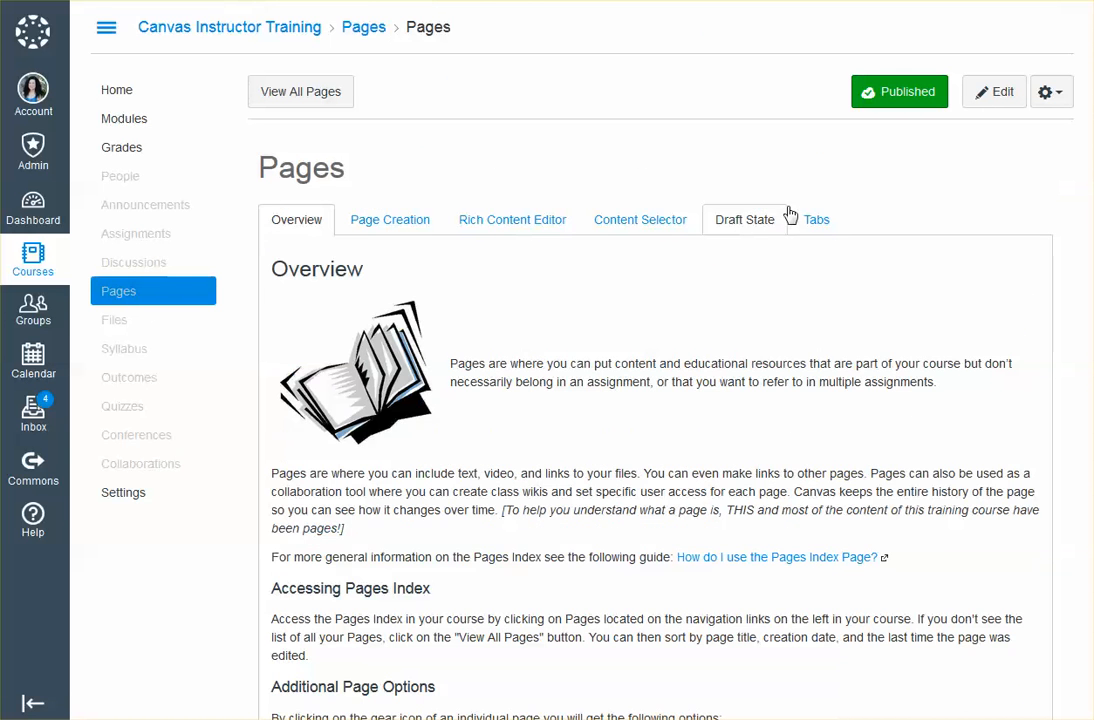
click(805, 220)
scroll(628, 434, down, 1)
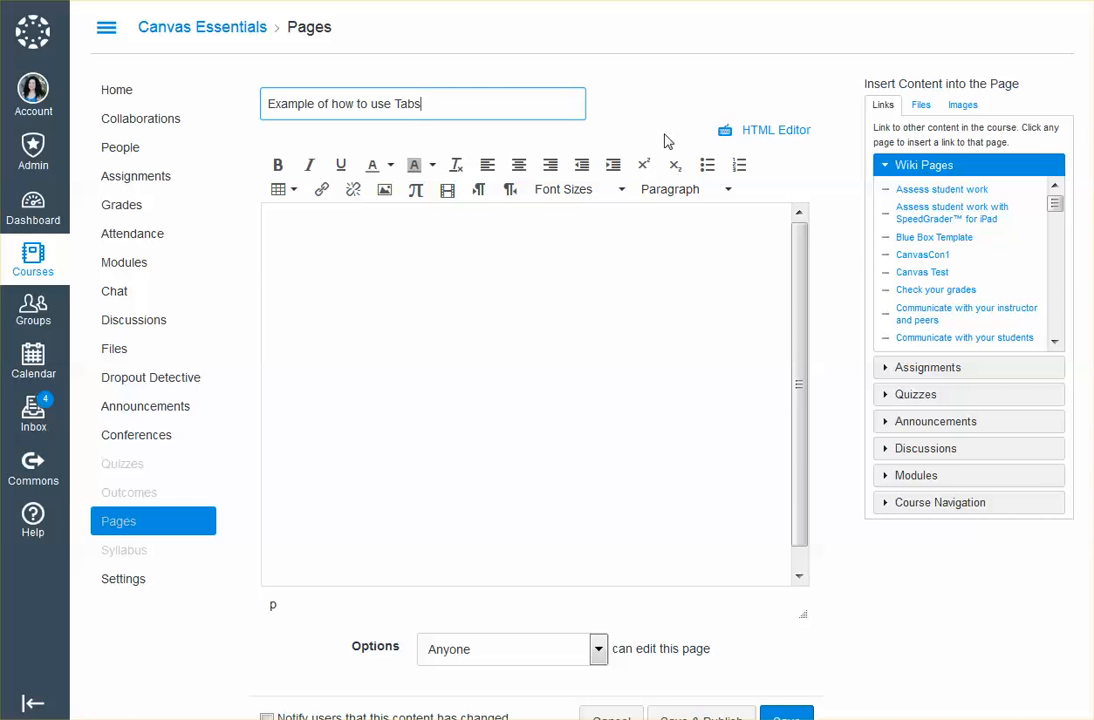
Paste the copied tab code into the new page's HTML source and save the page unpublished
click(776, 140)
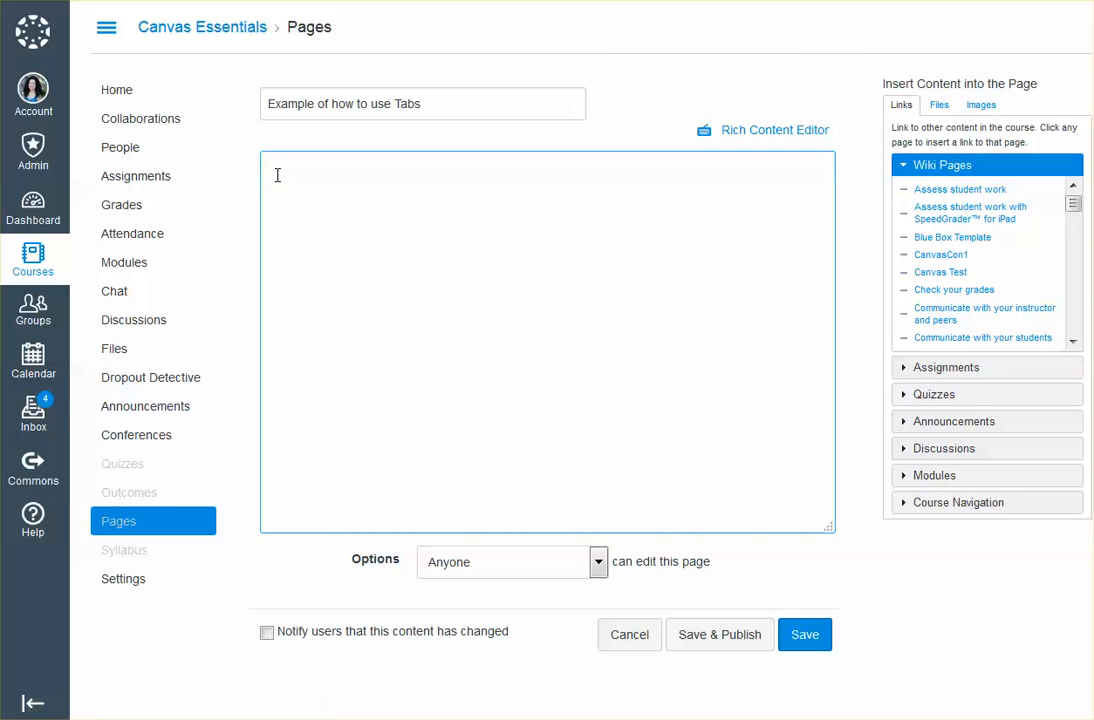
key(ctrl+v)
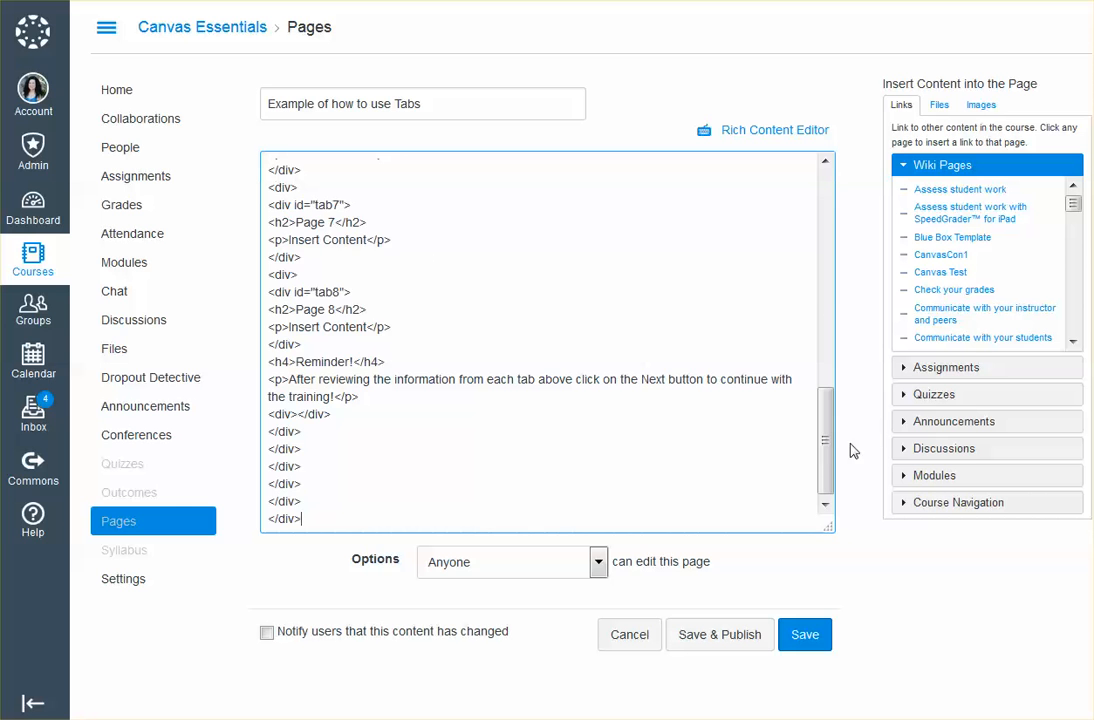
drag(826, 442, 826, 200)
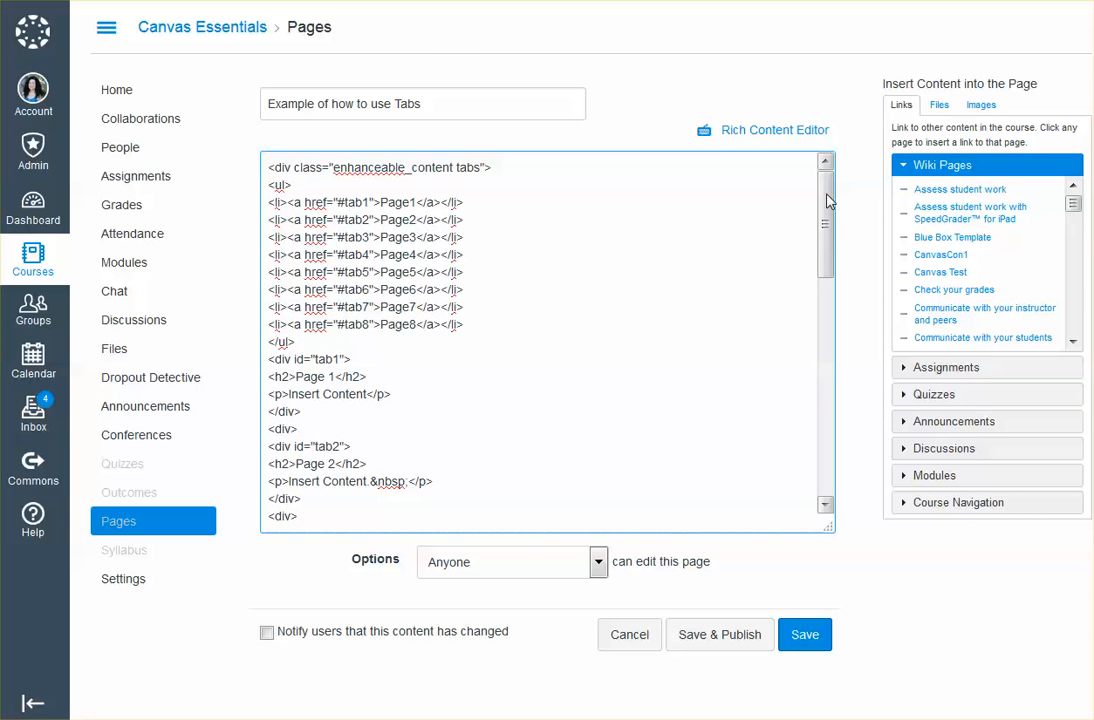
click(770, 134)
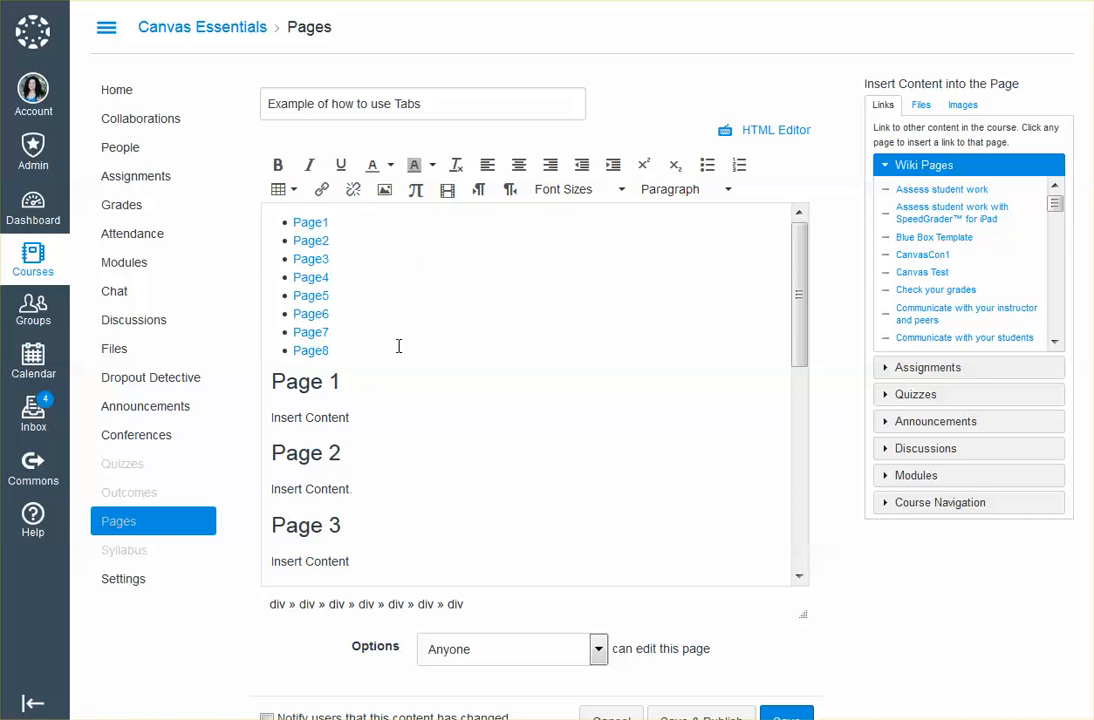
scroll(820, 670, down, 1)
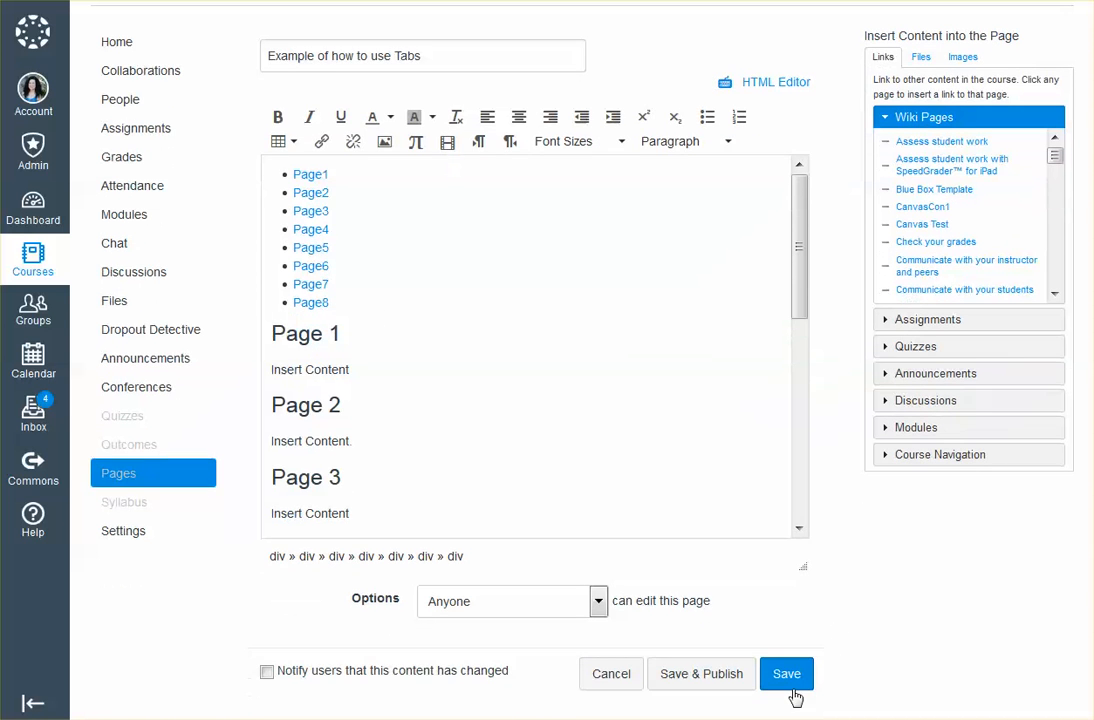
click(787, 676)
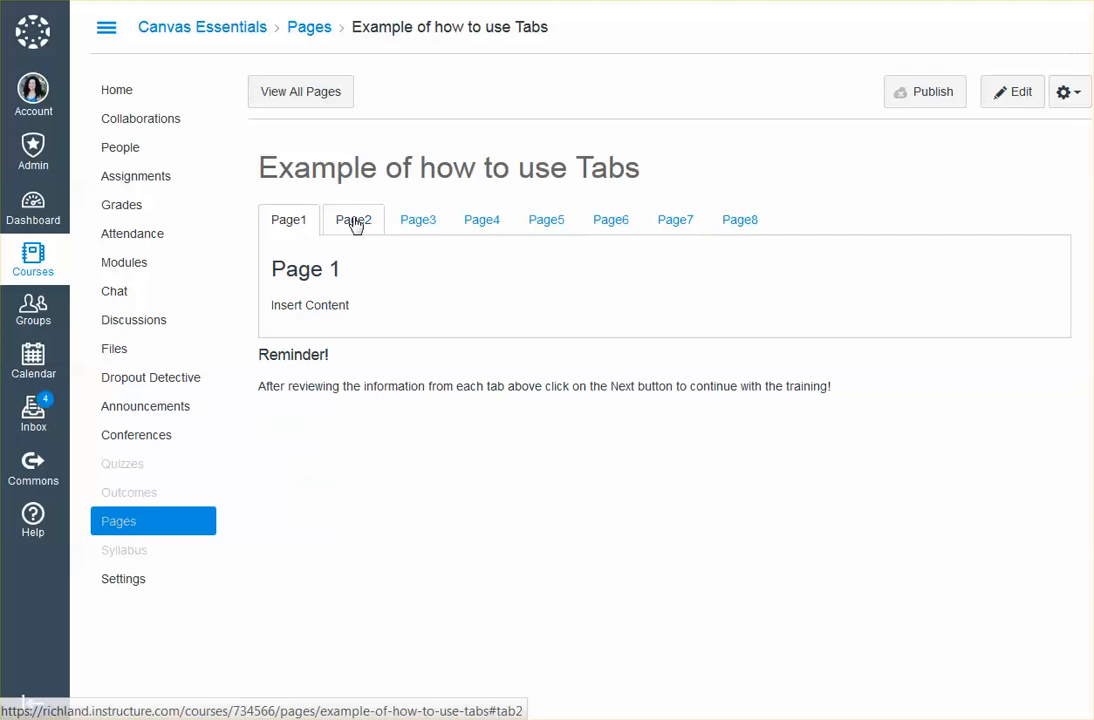
Look through tabs Page2 to Page8 on the saved page
click(353, 220)
click(437, 222)
click(484, 222)
click(547, 222)
click(612, 222)
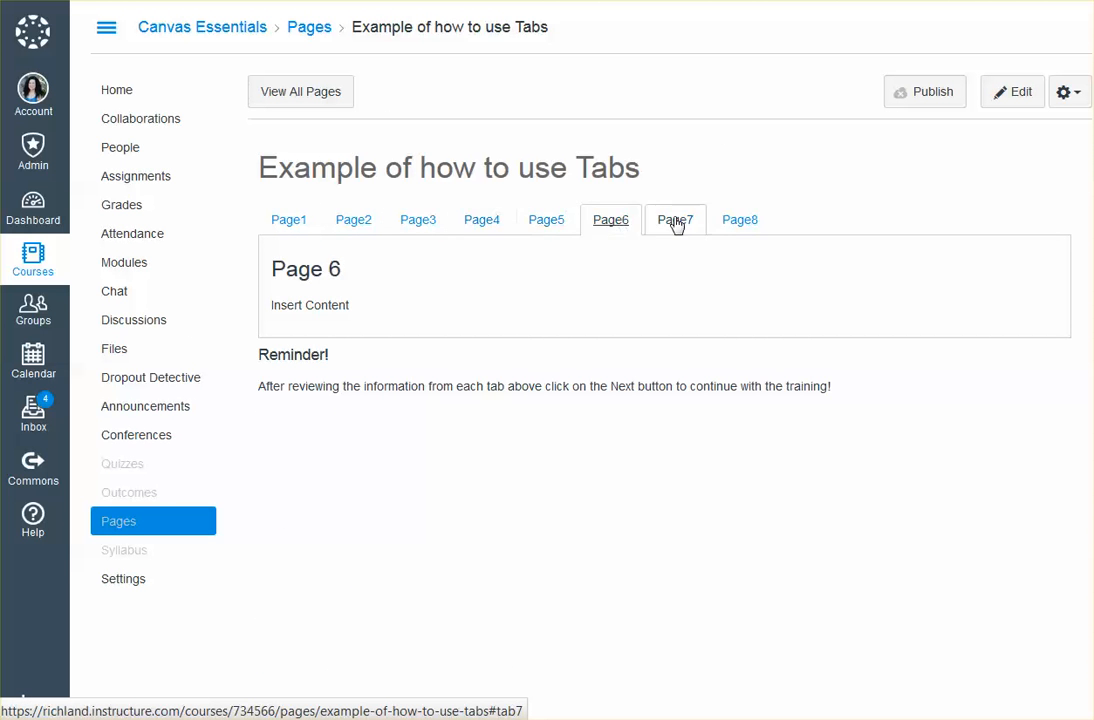
click(676, 222)
click(746, 220)
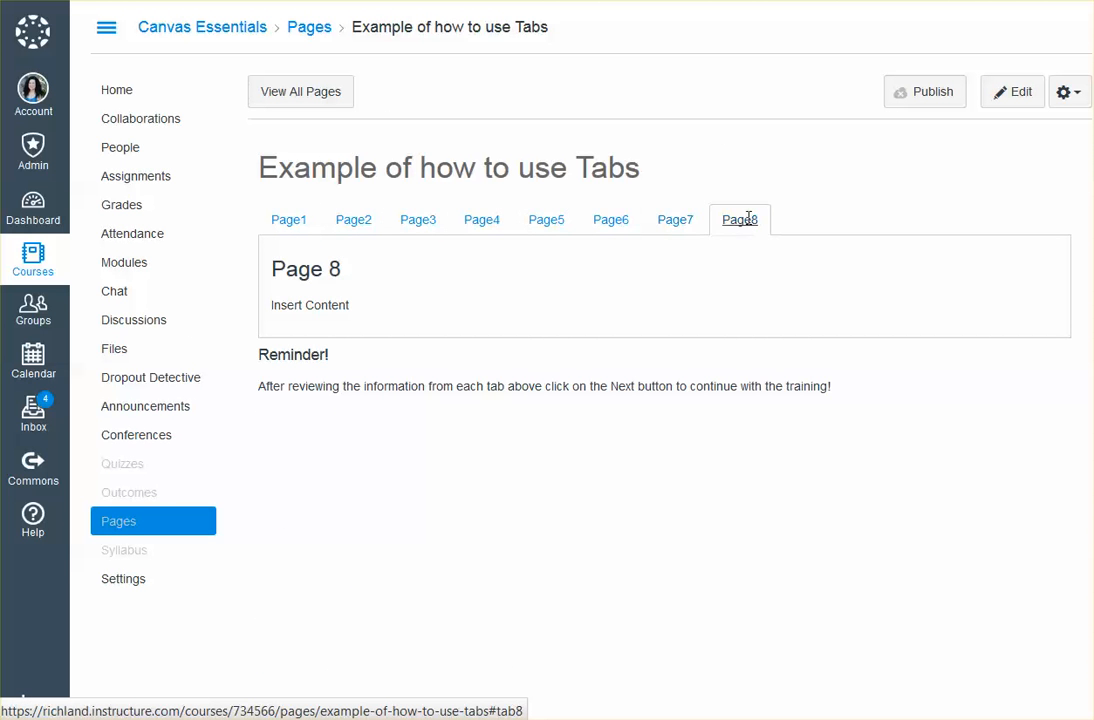
Edit the page's HTML source so that the first tab's label reads "Textbook Information"
click(1012, 92)
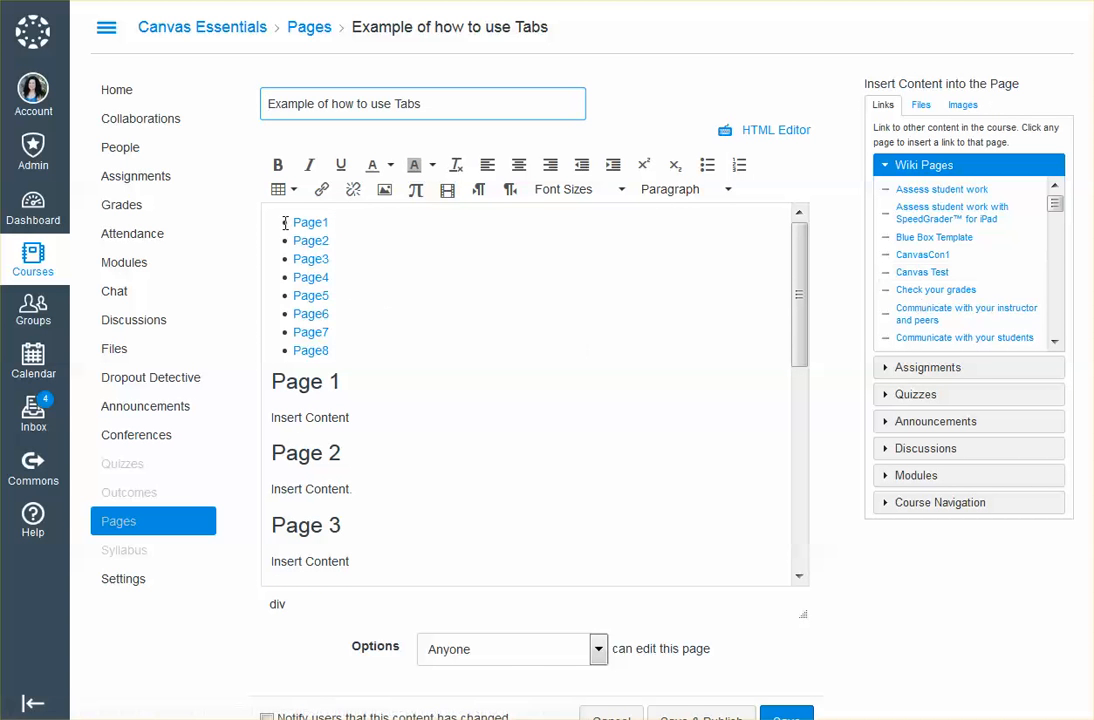
drag(297, 225, 327, 224)
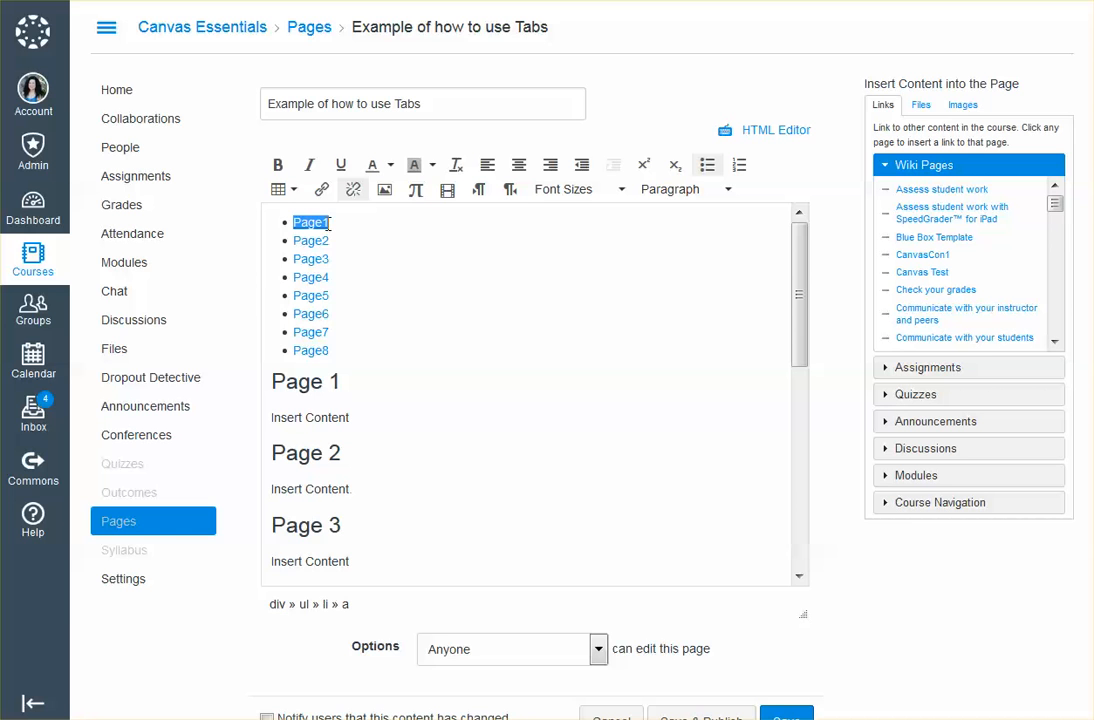
click(328, 224)
click(774, 132)
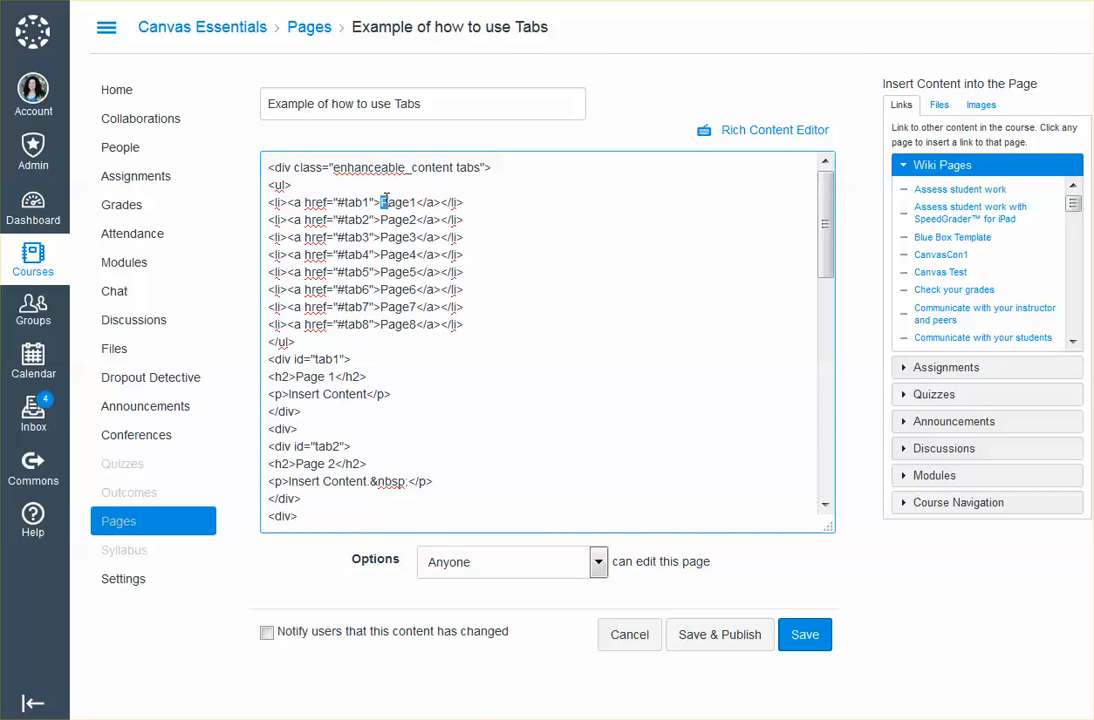
click(752, 130)
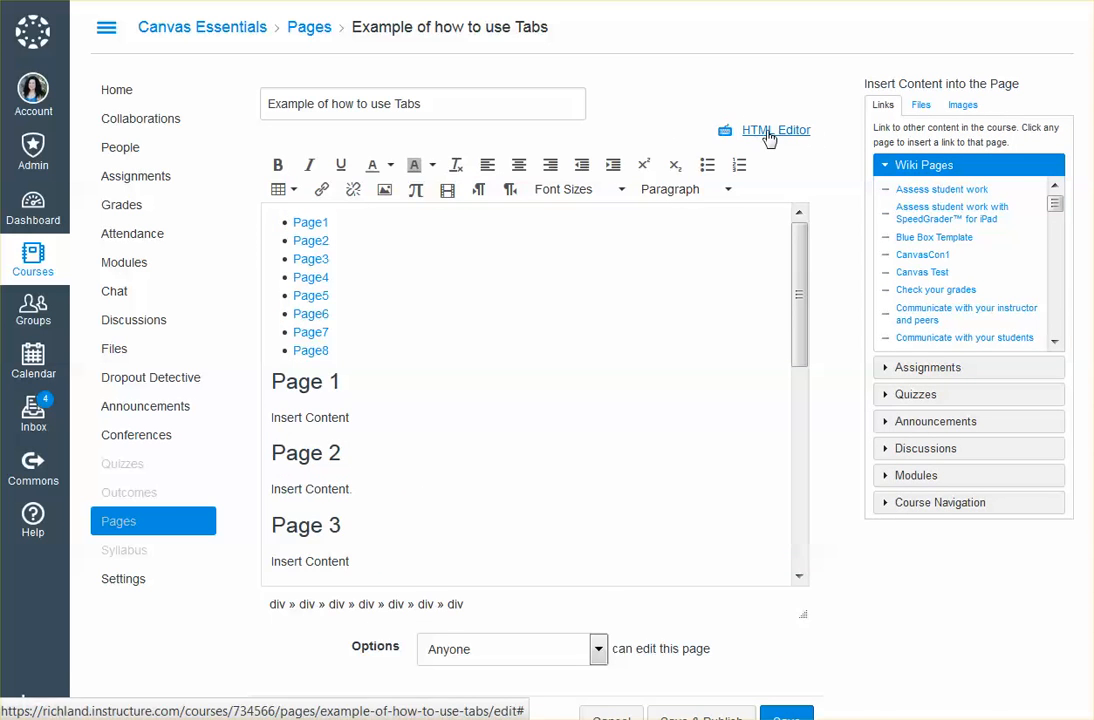
click(772, 132)
click(454, 170)
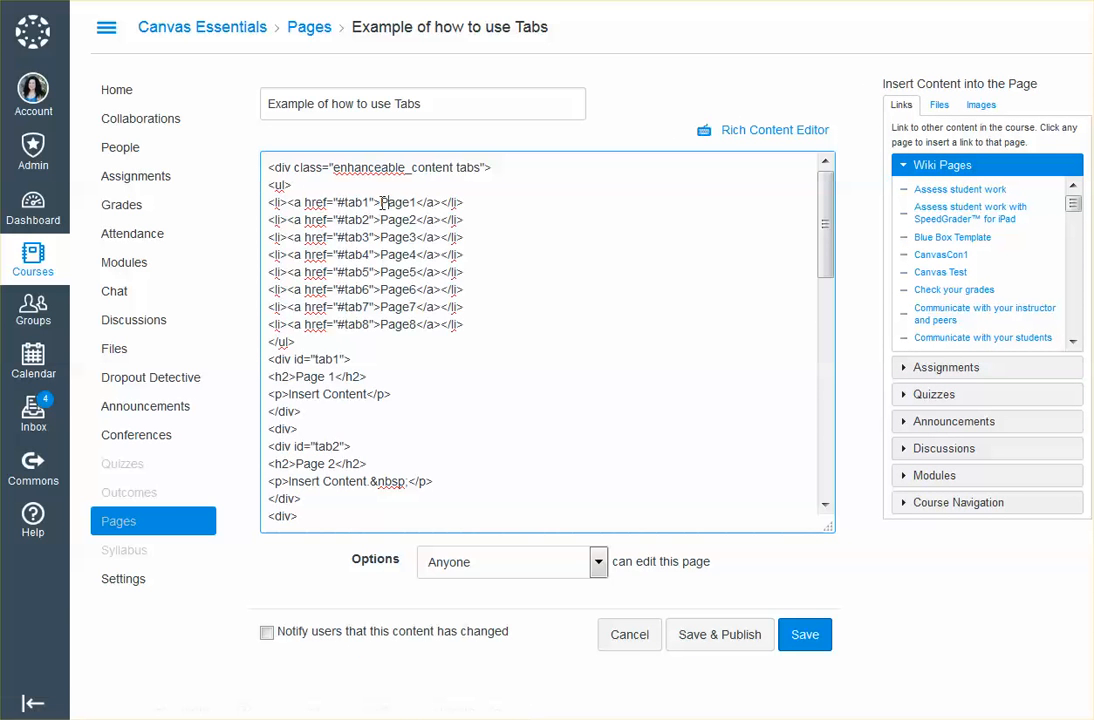
drag(381, 202, 416, 203)
text(Tex)
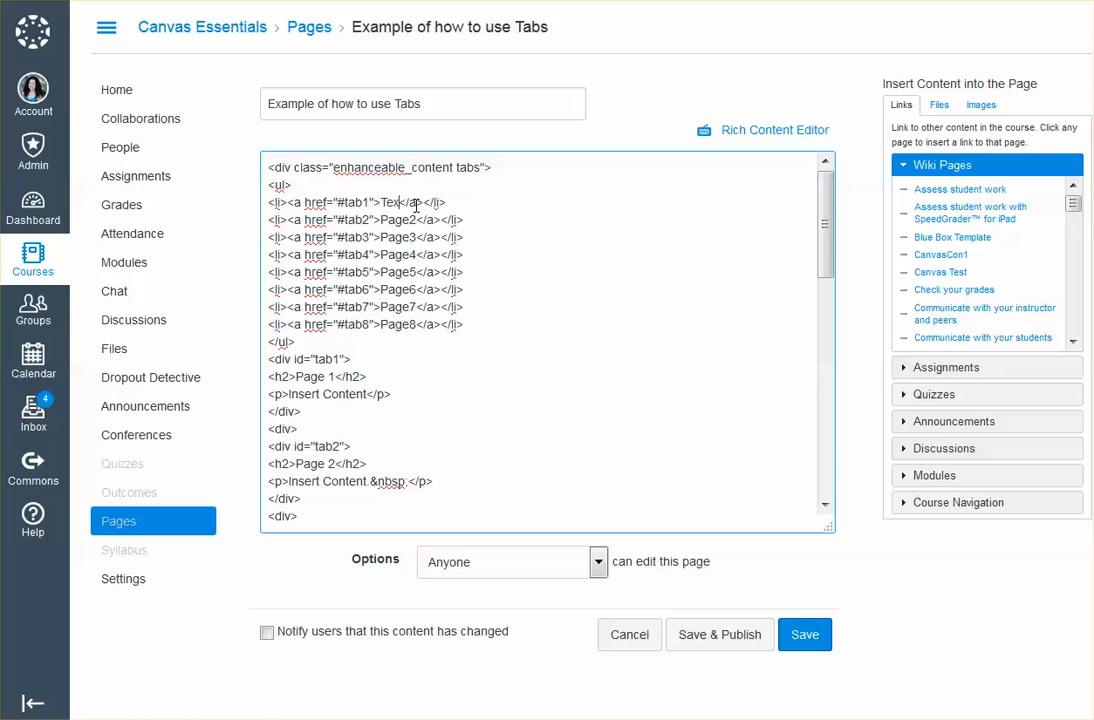
text(tbook Information)
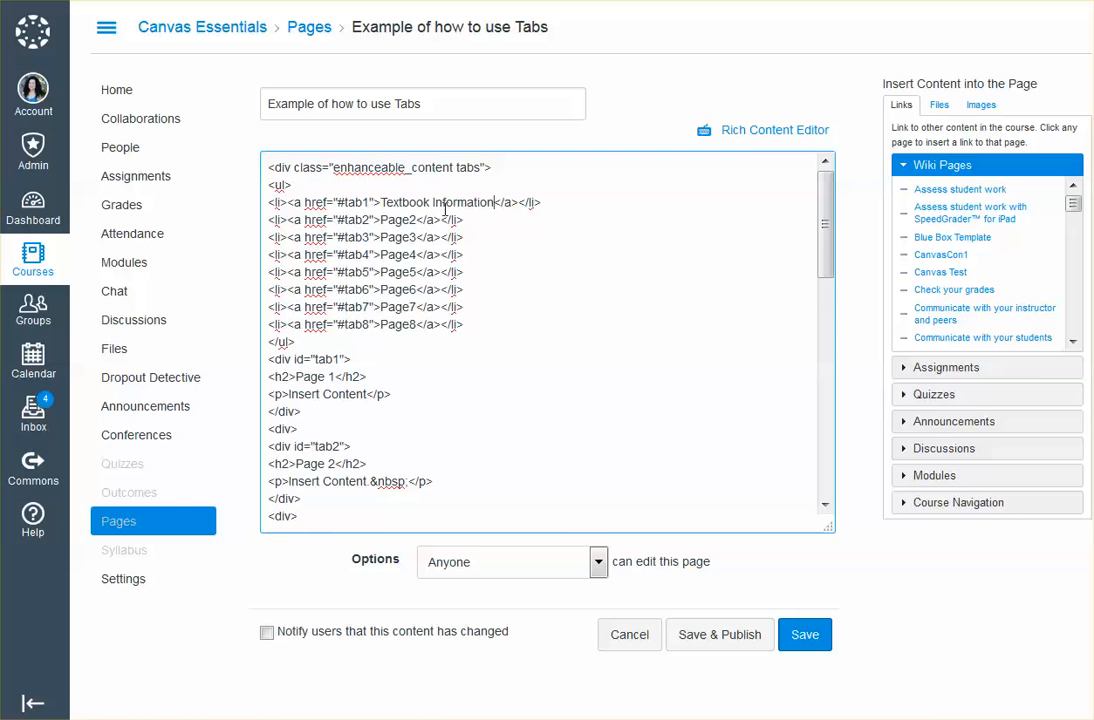
In the rich content view, replace the first section's heading with "Textbook Information"
click(797, 133)
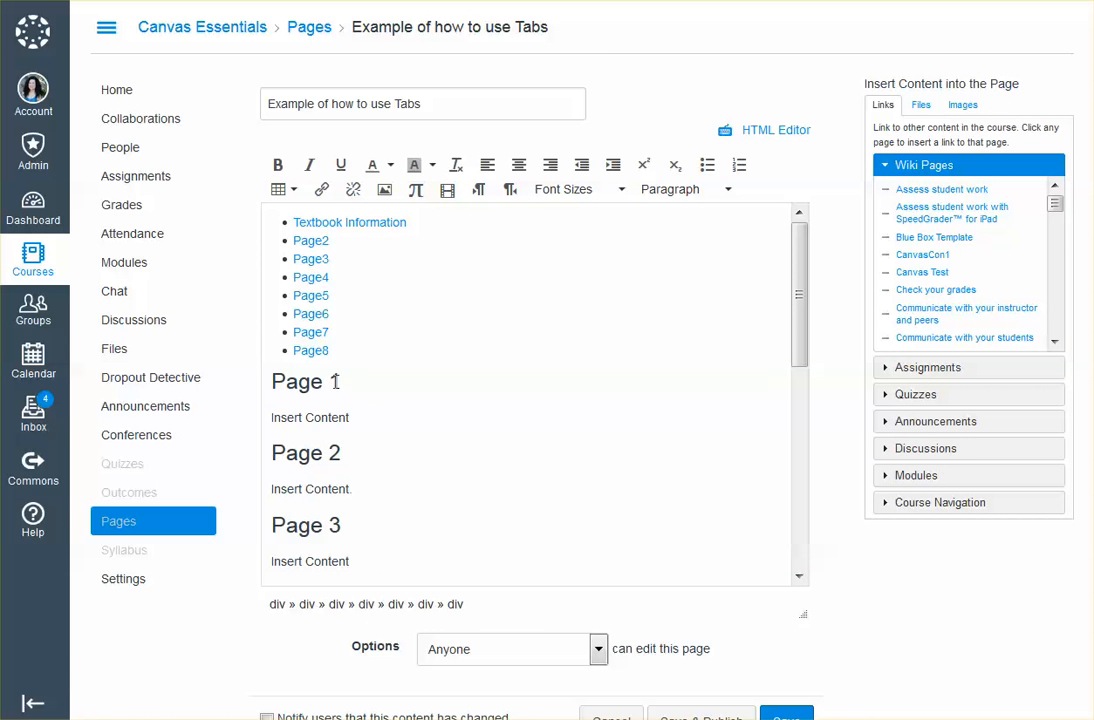
drag(341, 381, 274, 382)
text(Tex)
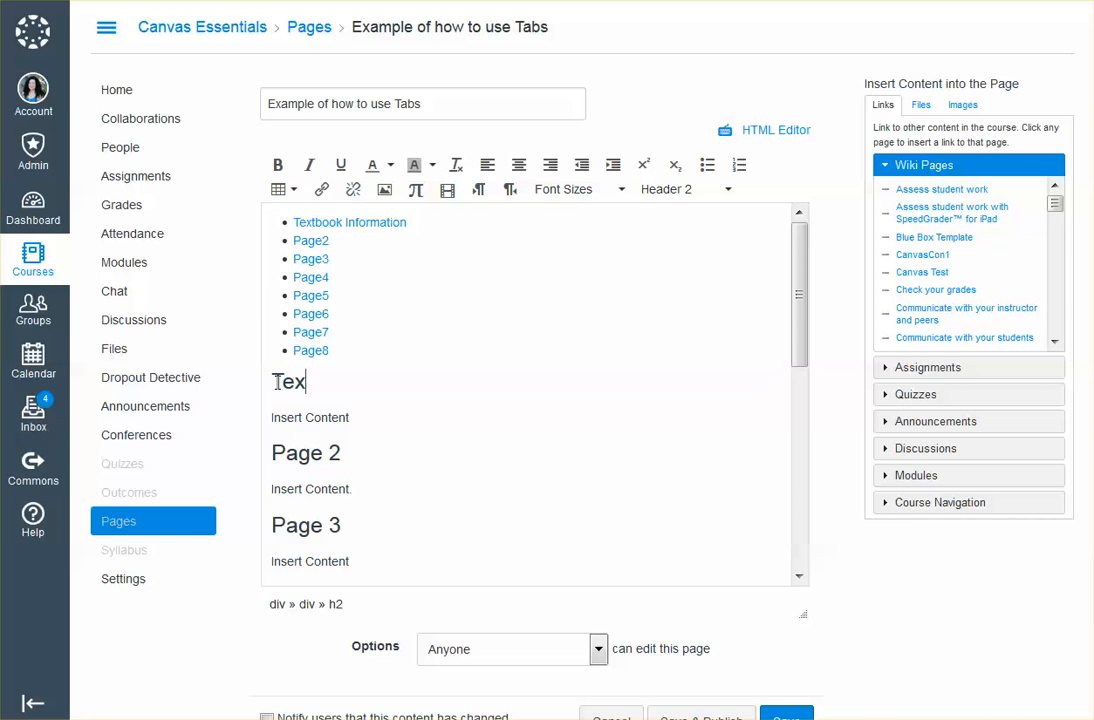
text(tbook Information)
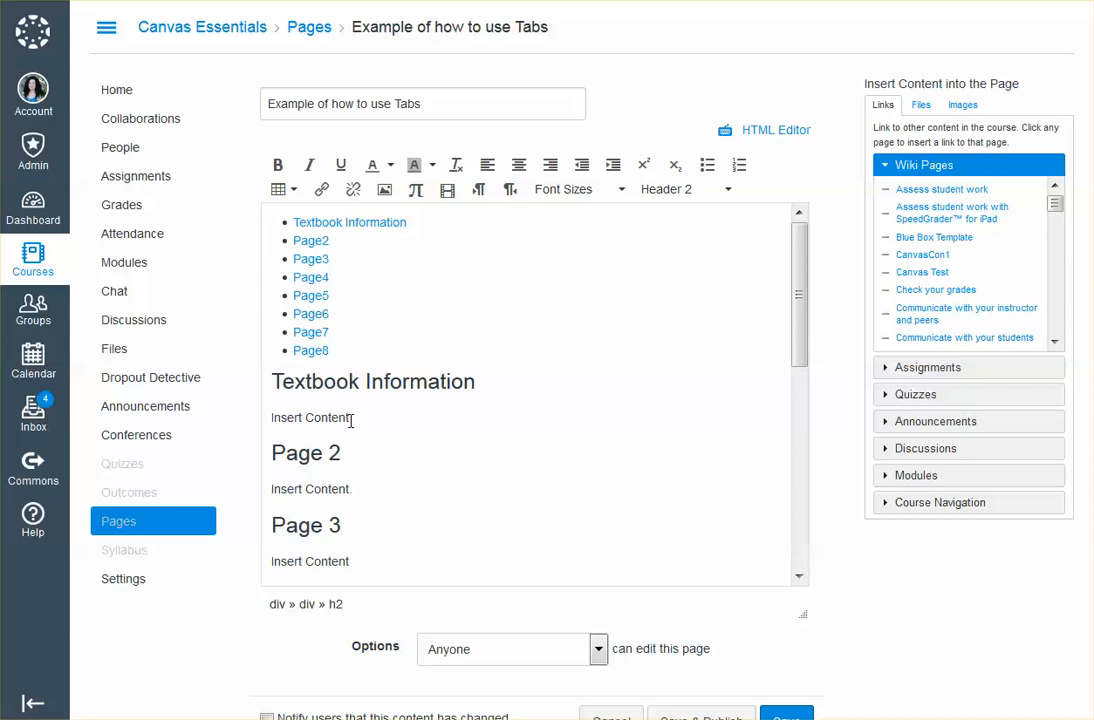
Replace the placeholder text under the first heading with "Here is the information about your text book."
drag(351, 419, 273, 427)
text(Here )
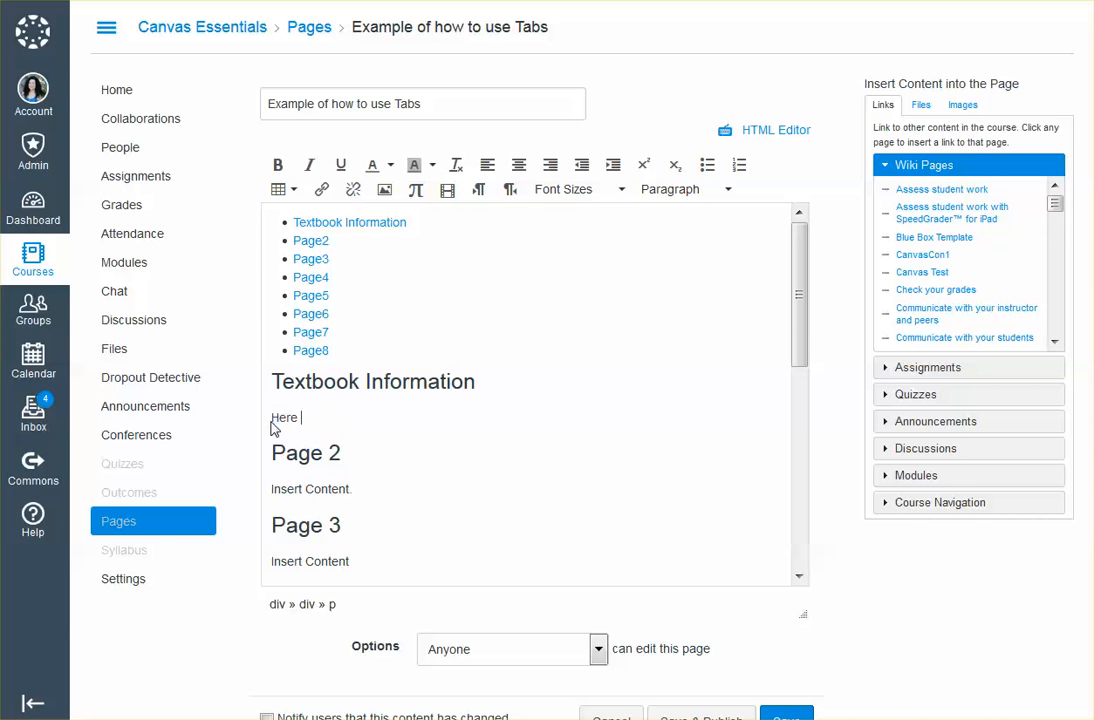
text(is the information about your nex)
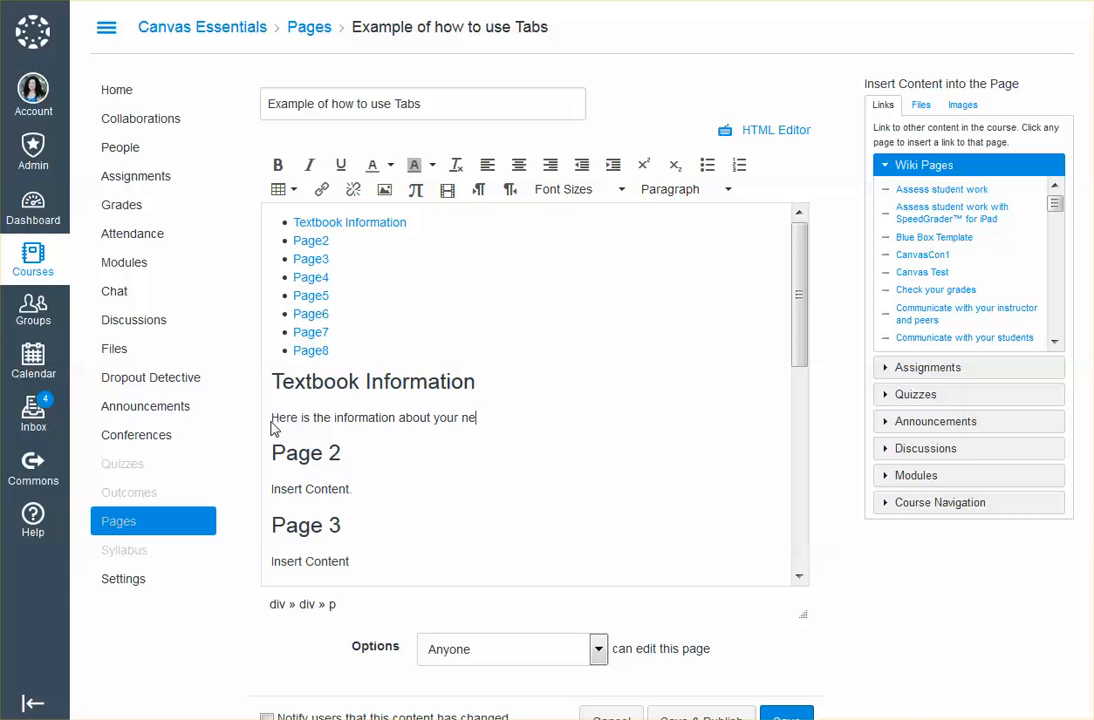
key(BackSpace)
key(BackSpace)
text(te)
Check the first tab's label and heading in the HTML source and save the page
click(772, 130)
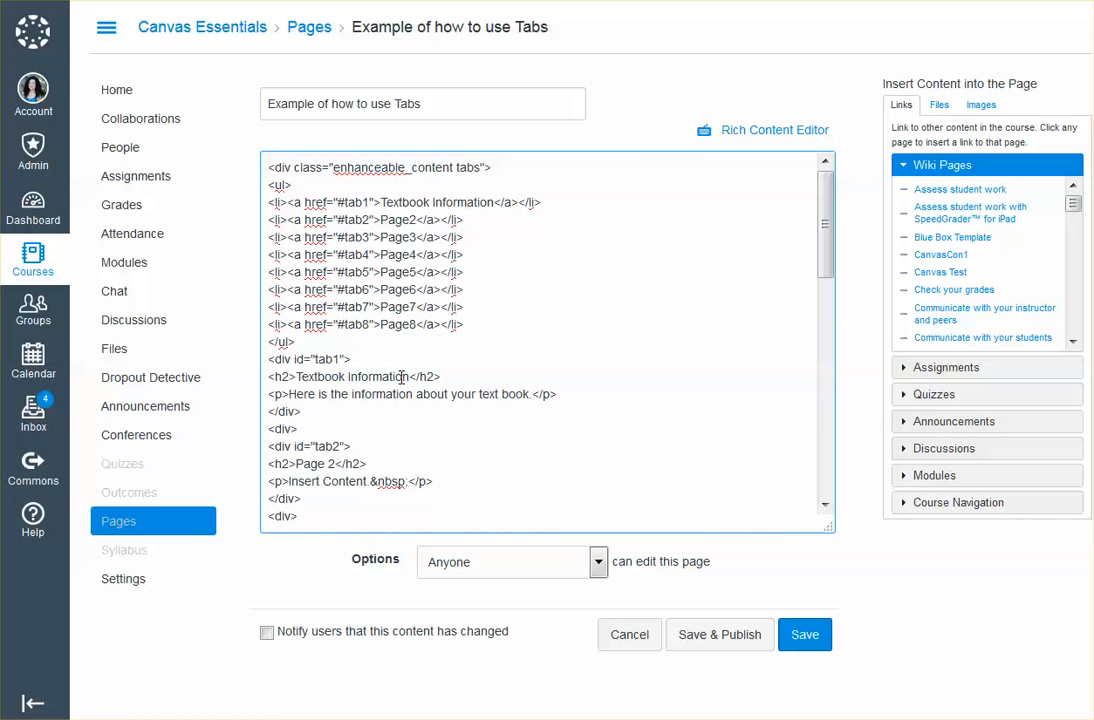
drag(298, 376, 411, 376)
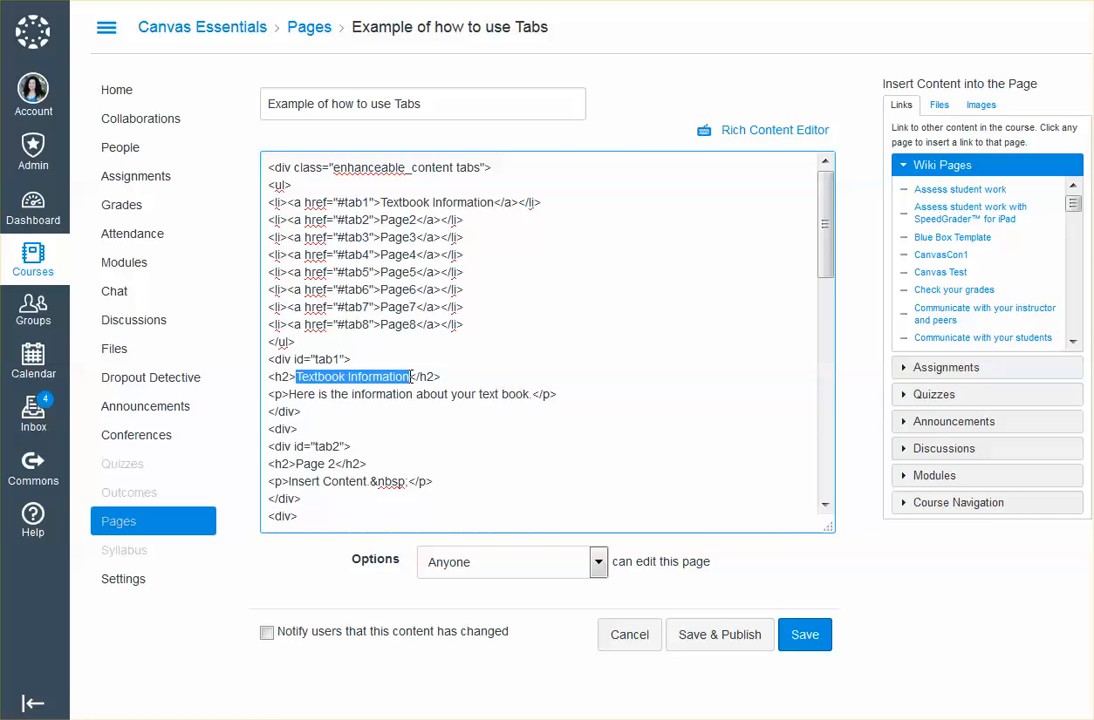
drag(381, 202, 490, 204)
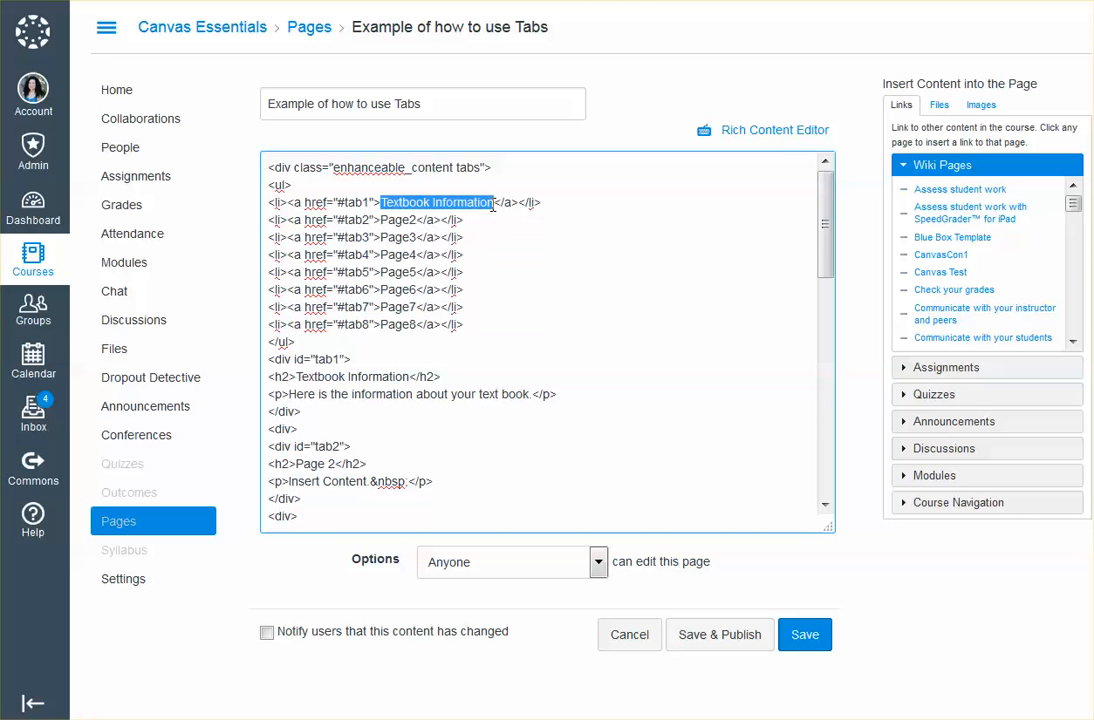
click(780, 132)
scroll(820, 677, down, 1)
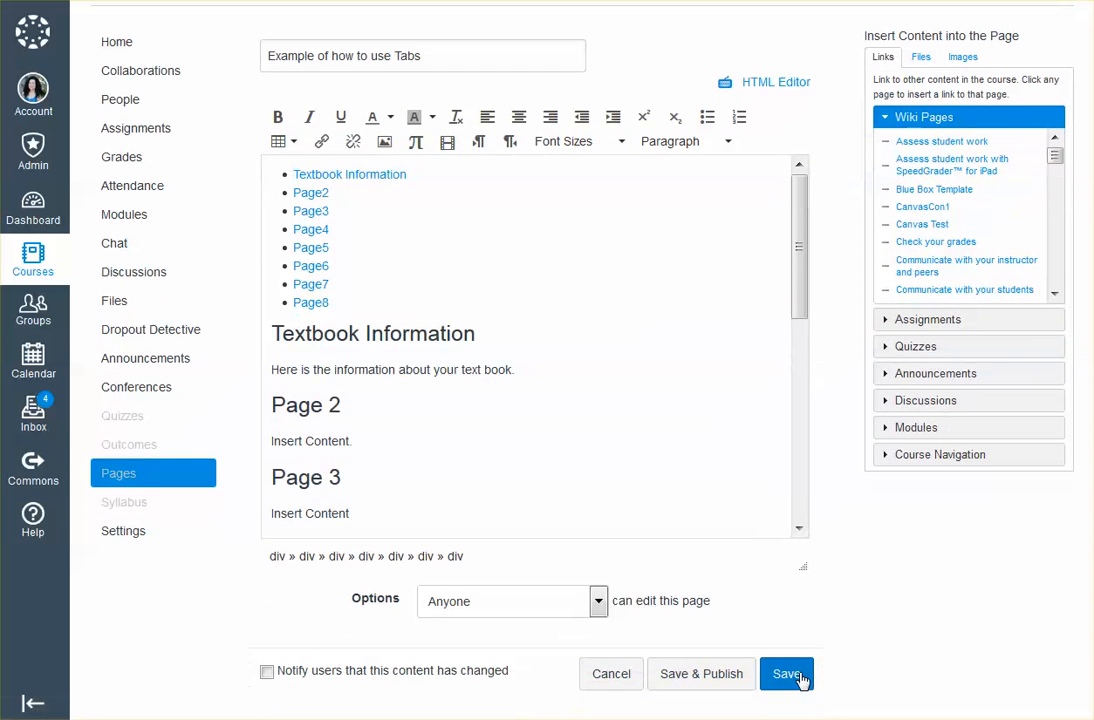
click(801, 680)
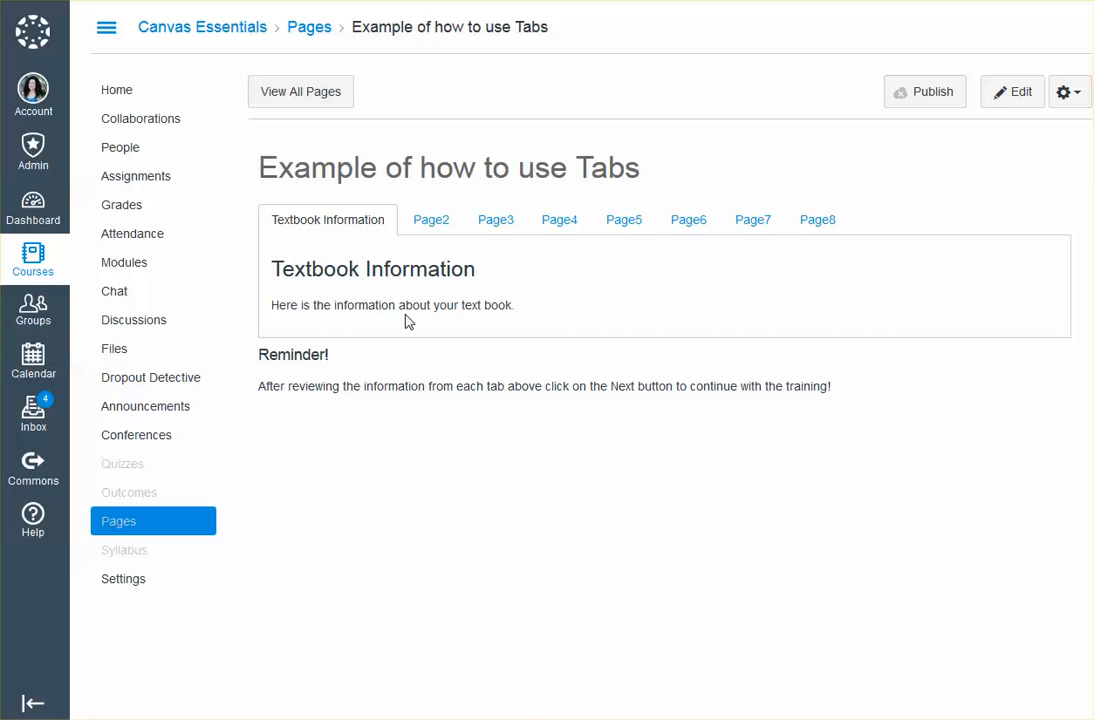
Reopen the page for editing and shorten the first section's heading to "Textbook"
click(1018, 96)
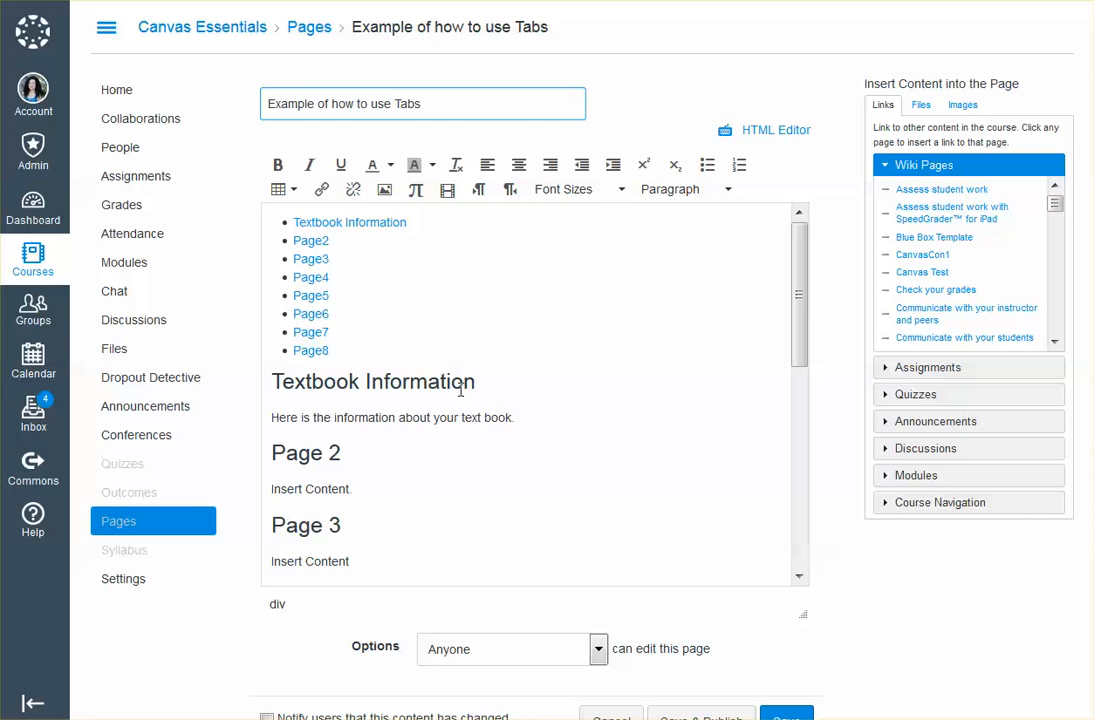
drag(475, 384, 360, 383)
key(BackSpace)
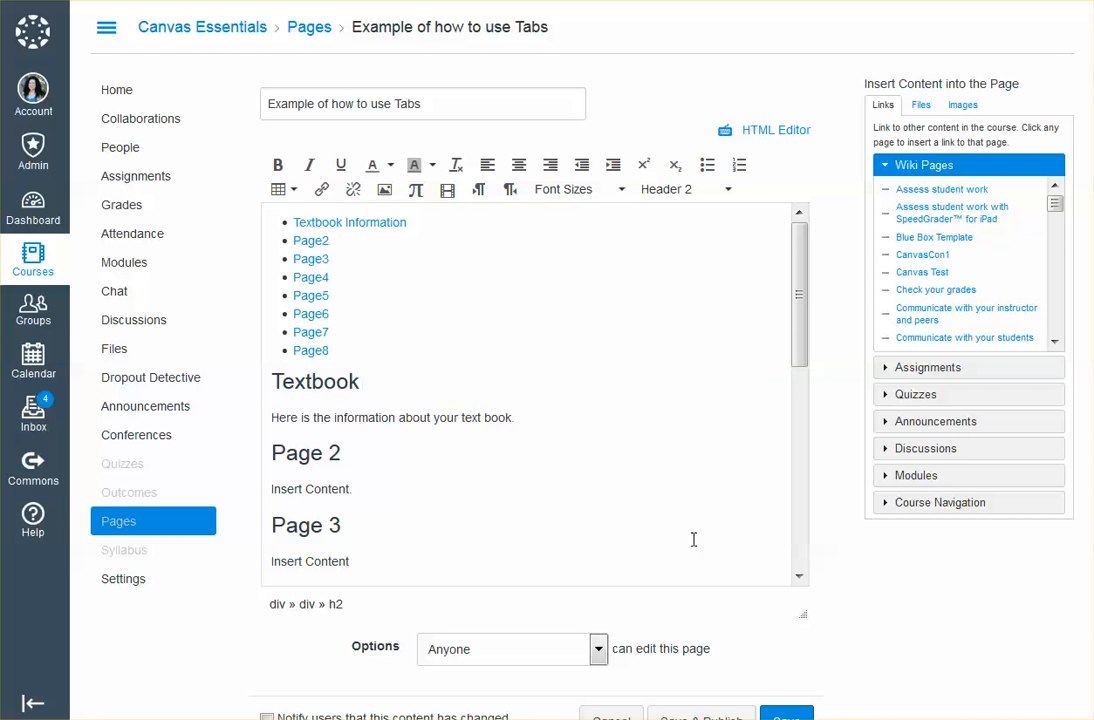
Save the page with its shortened heading and reopen it for editing
scroll(790, 640, down, 1)
click(800, 680)
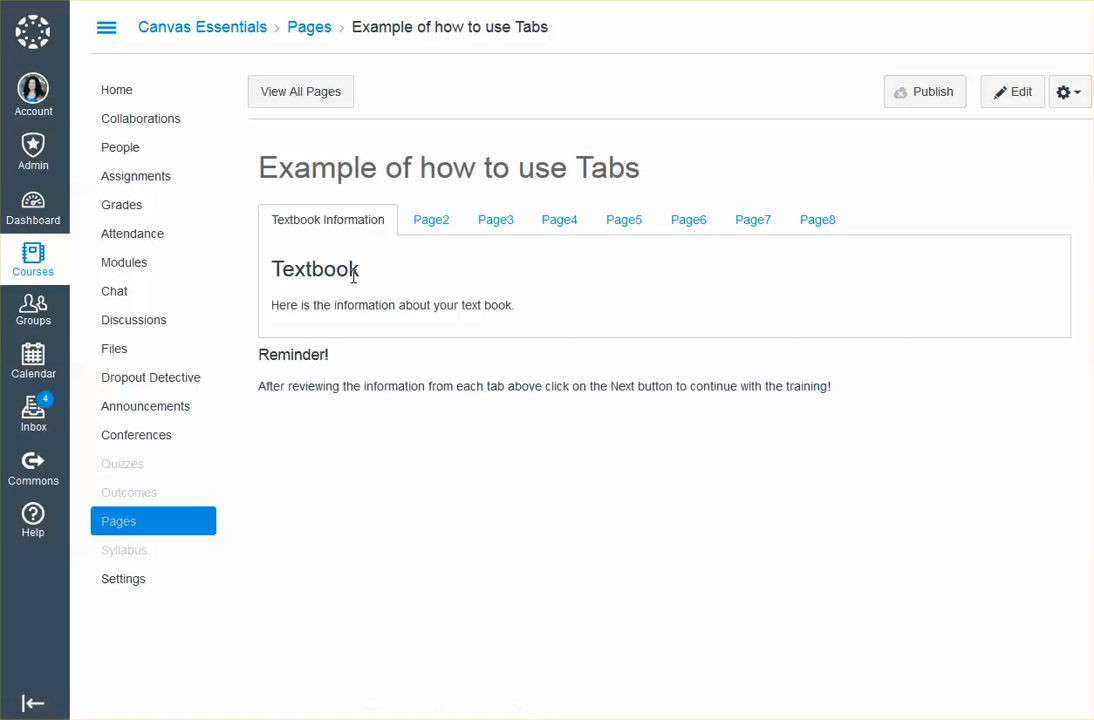
click(1012, 92)
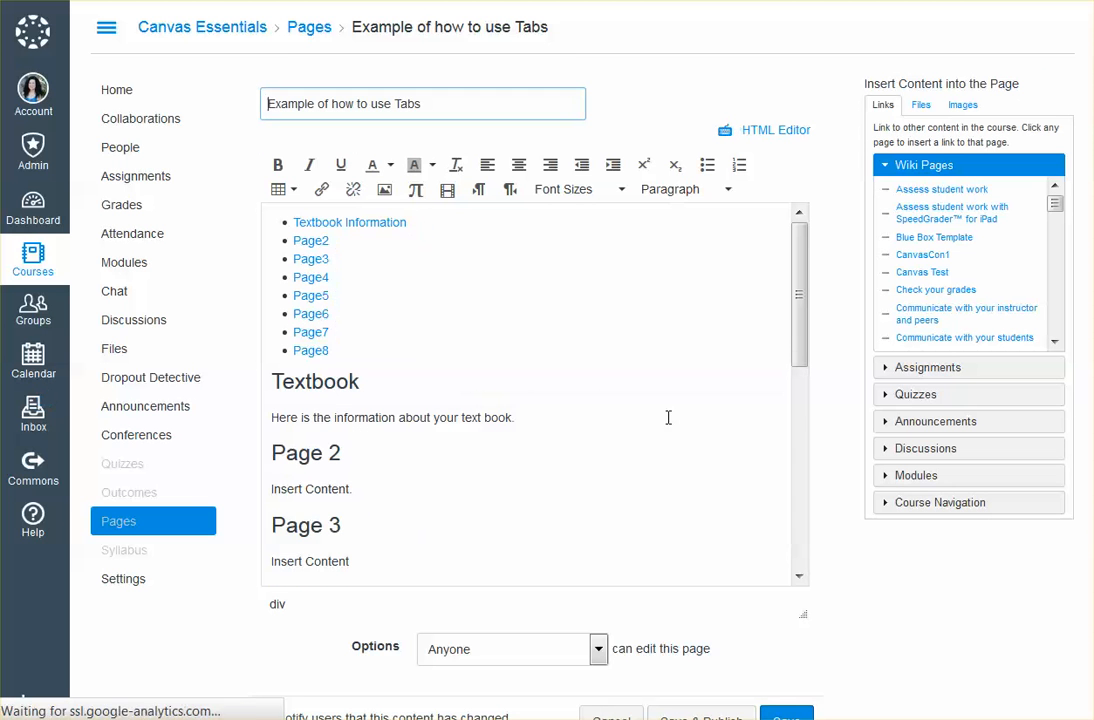
Insert the course image home-earth.JPG on a new line below the textbook information text and save the page
click(518, 418)
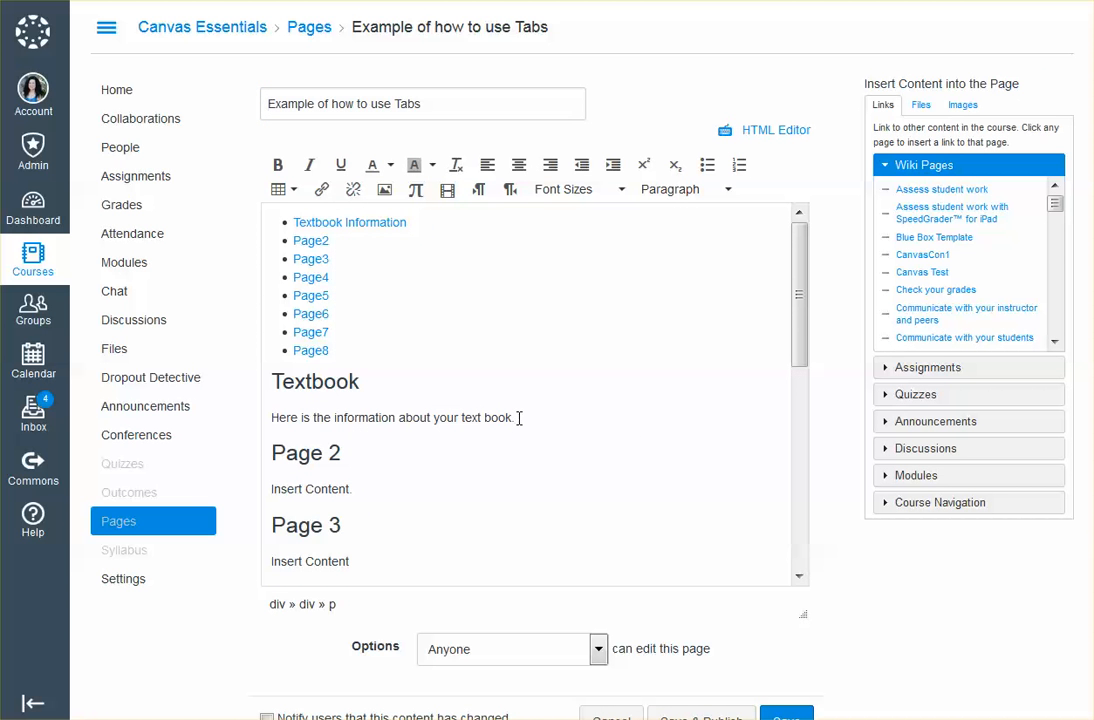
key(Return)
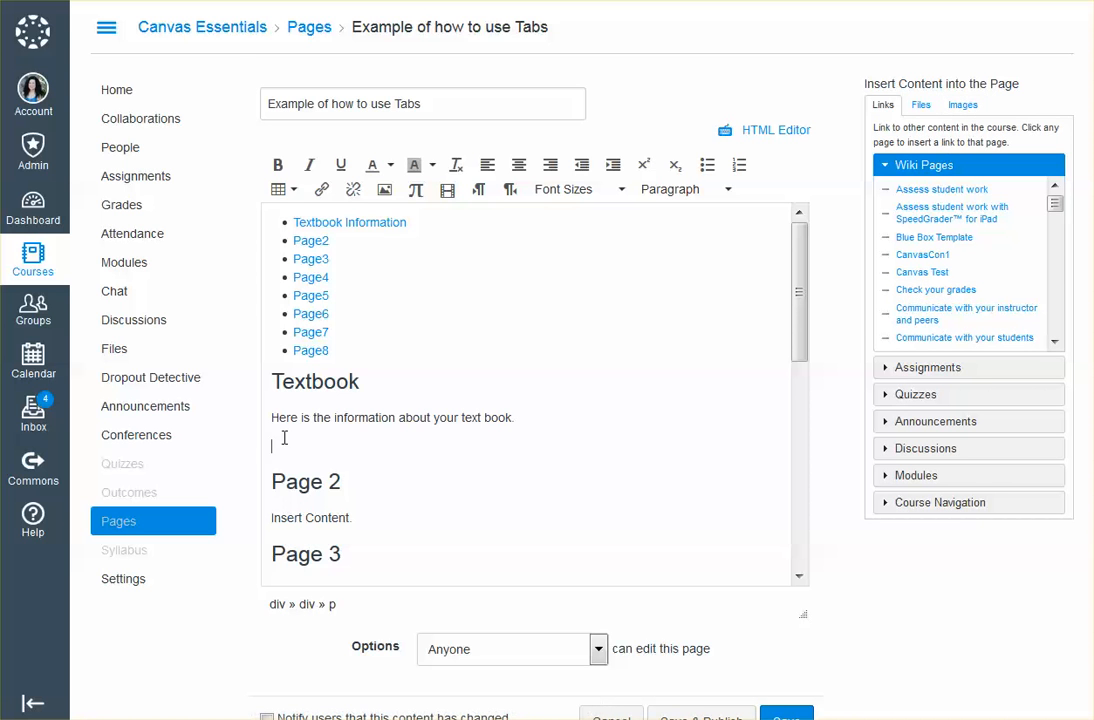
click(950, 106)
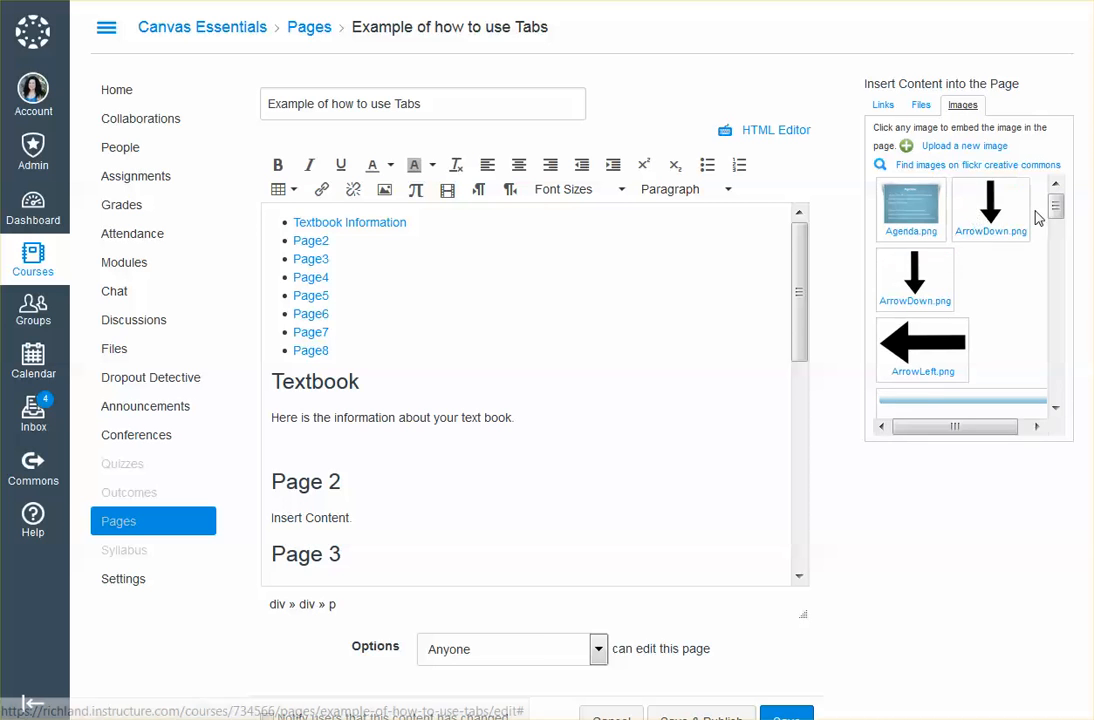
drag(1055, 210, 1067, 339)
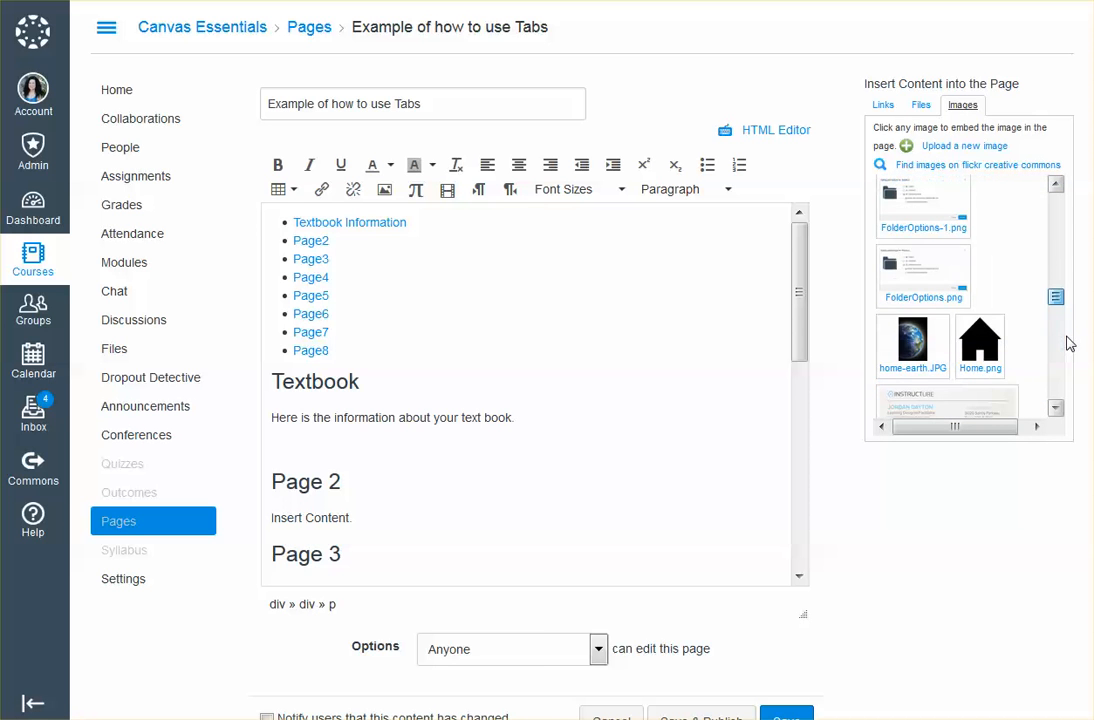
click(922, 352)
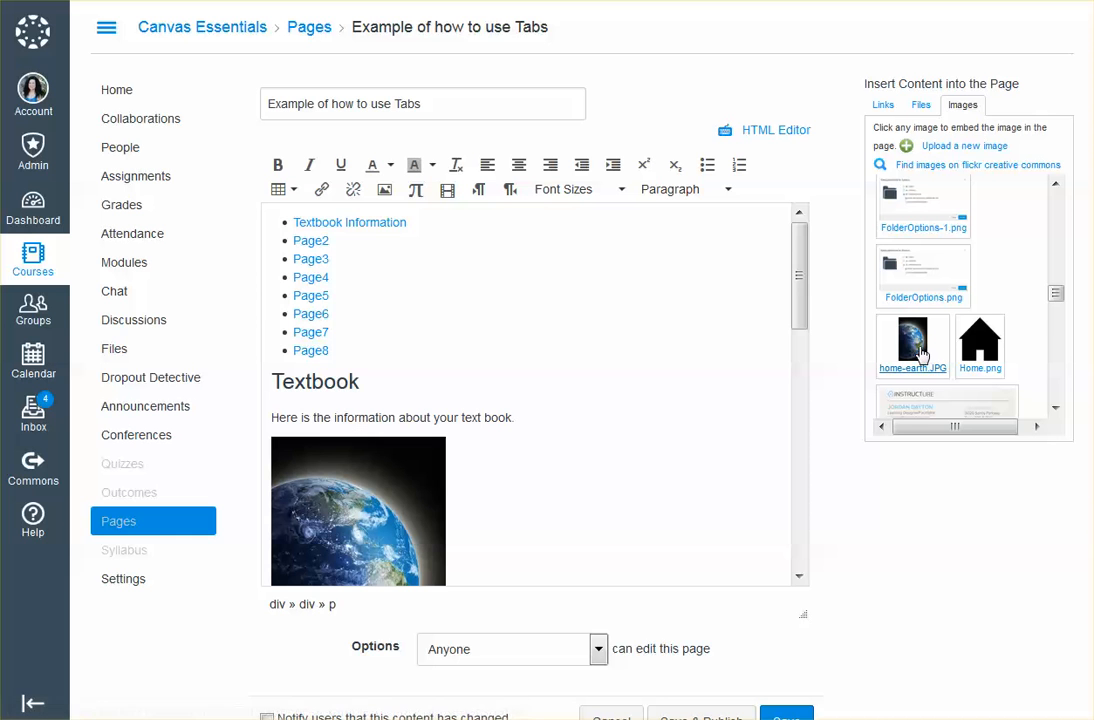
click(799, 576)
click(786, 714)
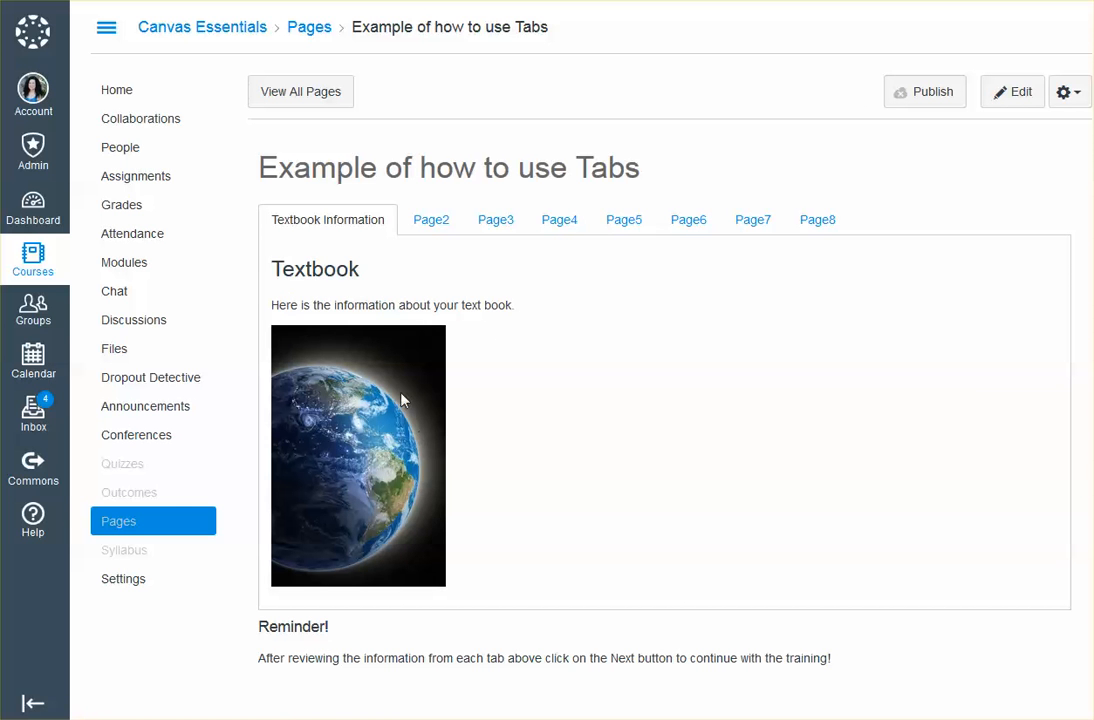
Reopen the page for editing and change the second tab's label to "Important Links" in the HTML source
click(1013, 105)
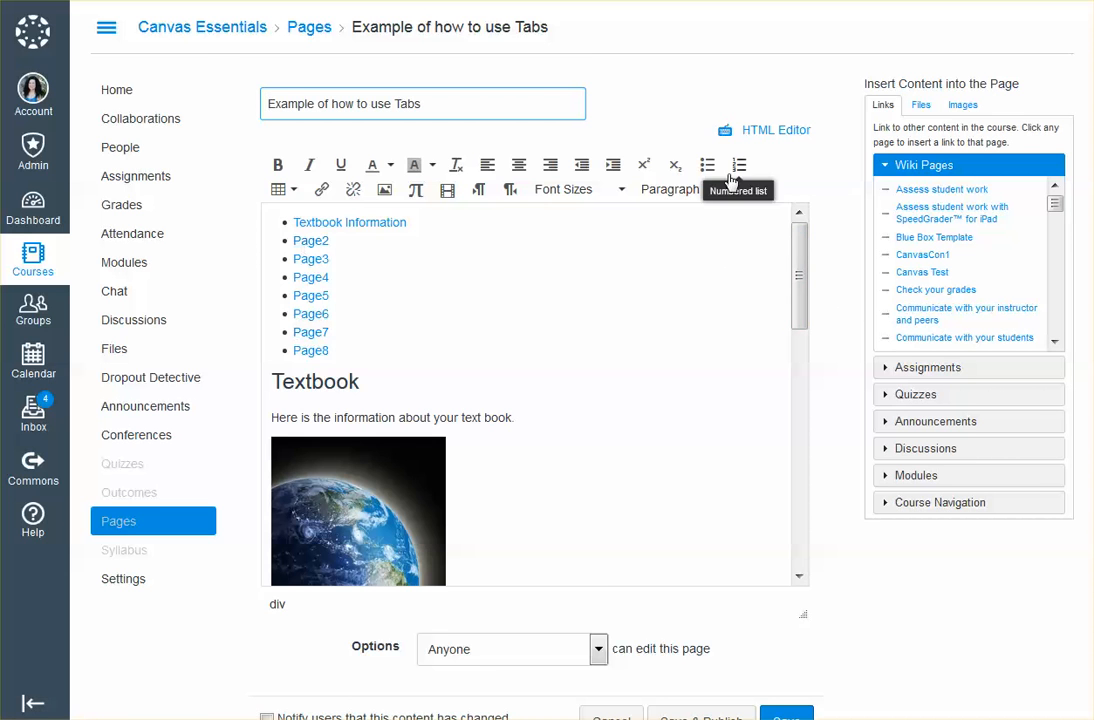
click(758, 131)
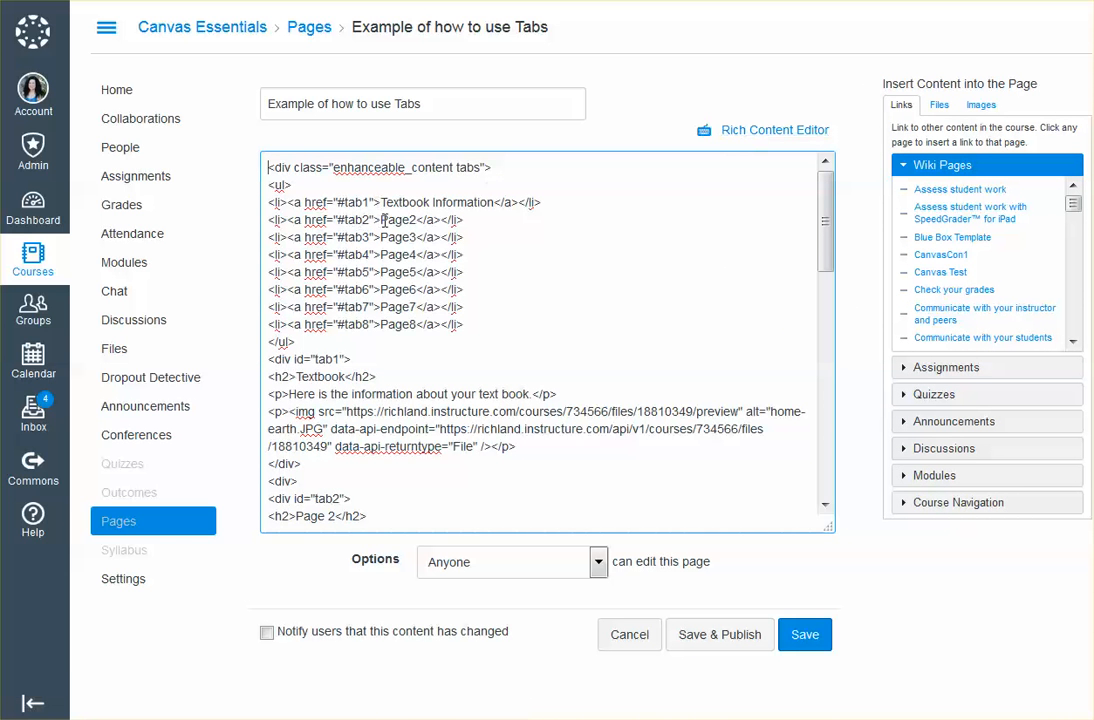
drag(381, 219, 414, 220)
text(Important )
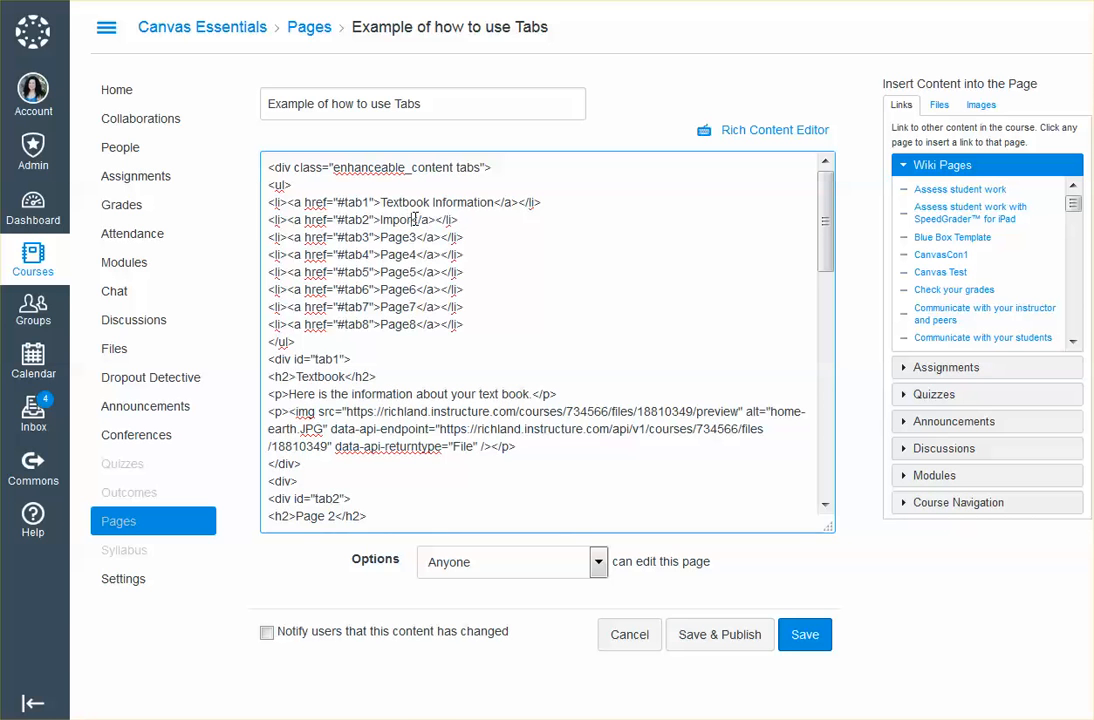
text(Links)
In the rich content view, replace the "Page 2" heading with "Important Links"
click(779, 132)
scroll(536, 400, down, 5)
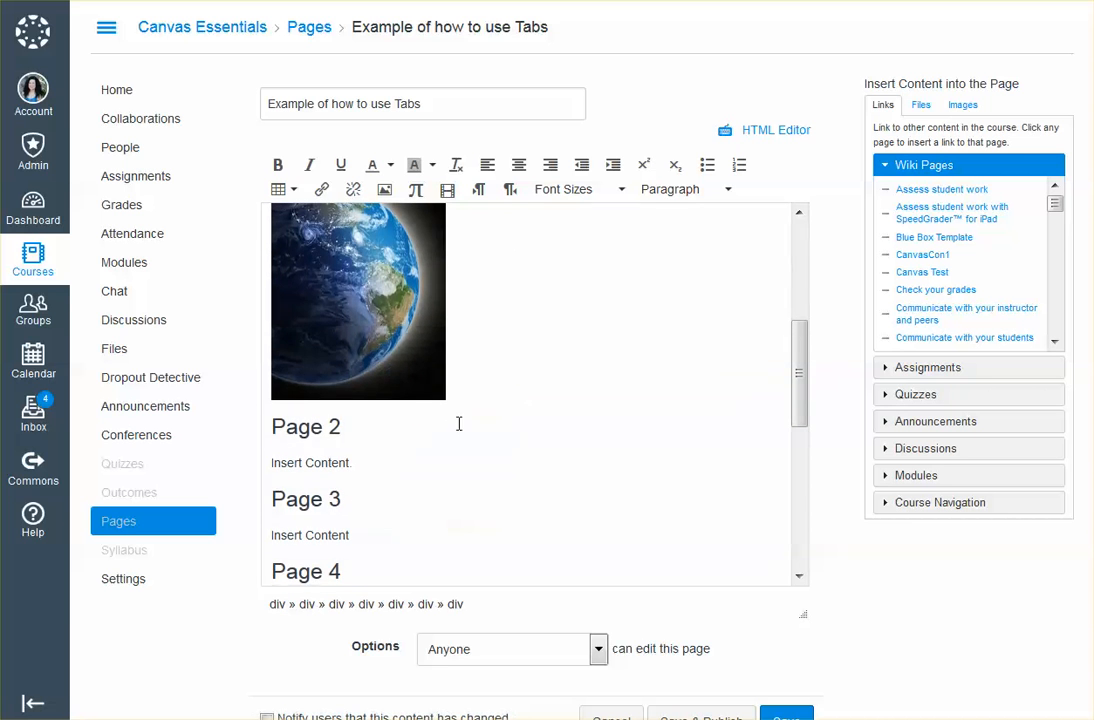
drag(339, 428, 272, 428)
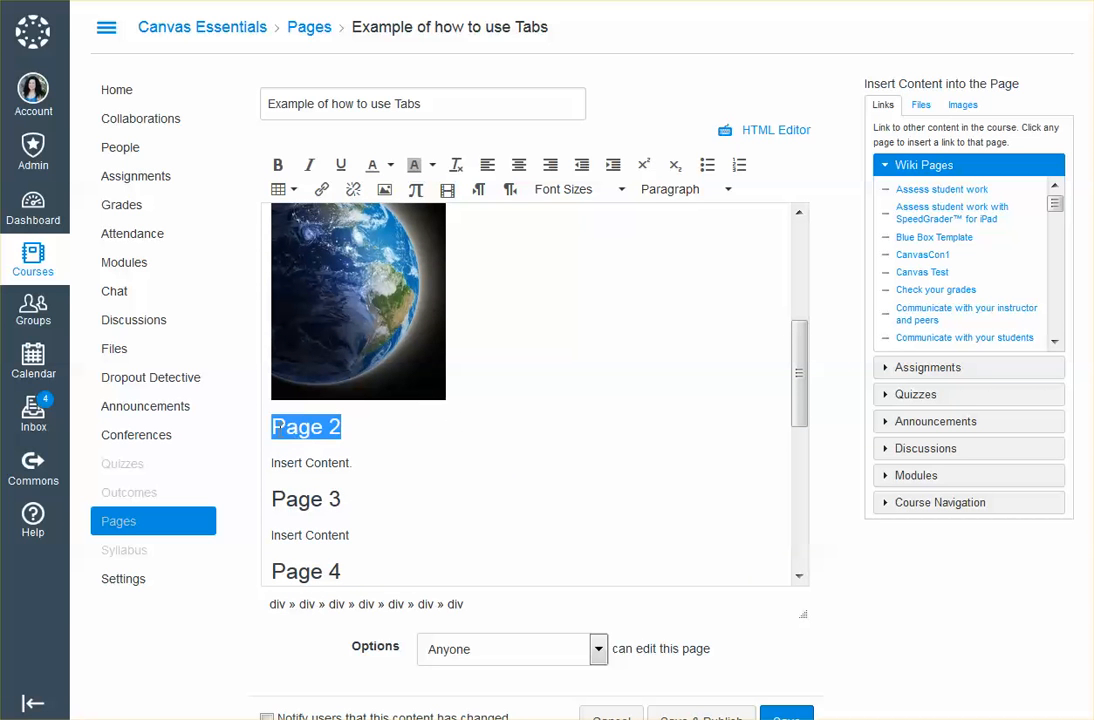
text(Important Links)
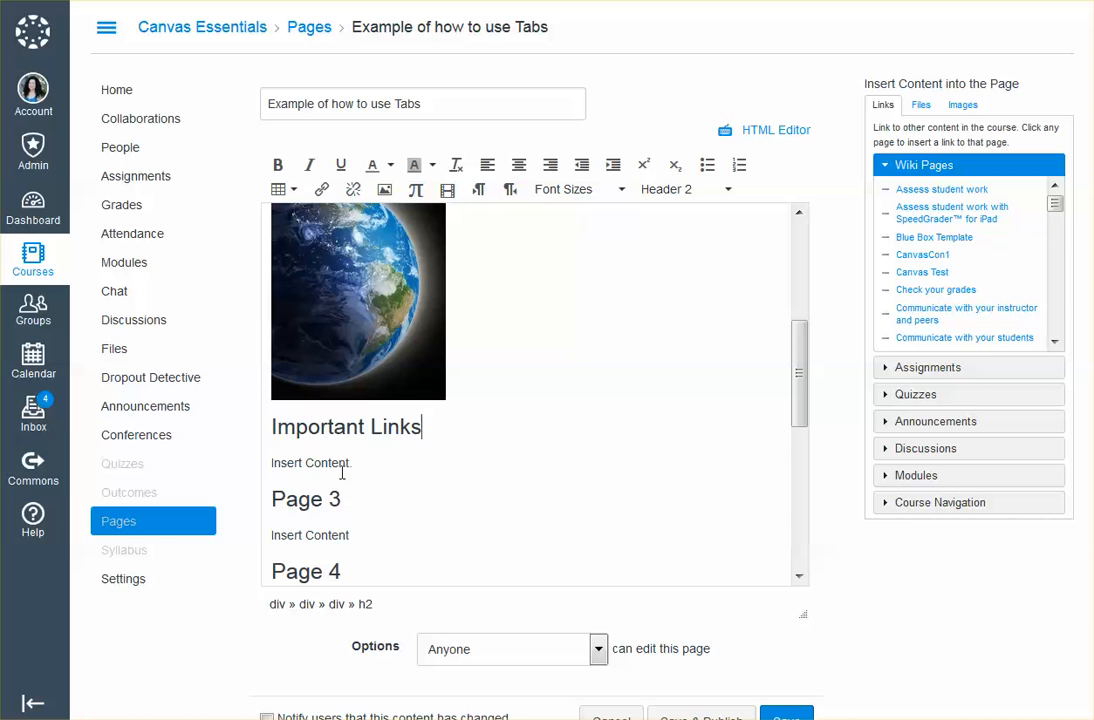
Replace the placeholder text under the Important Links heading with "Here are some important links..."
drag(353, 464, 274, 468)
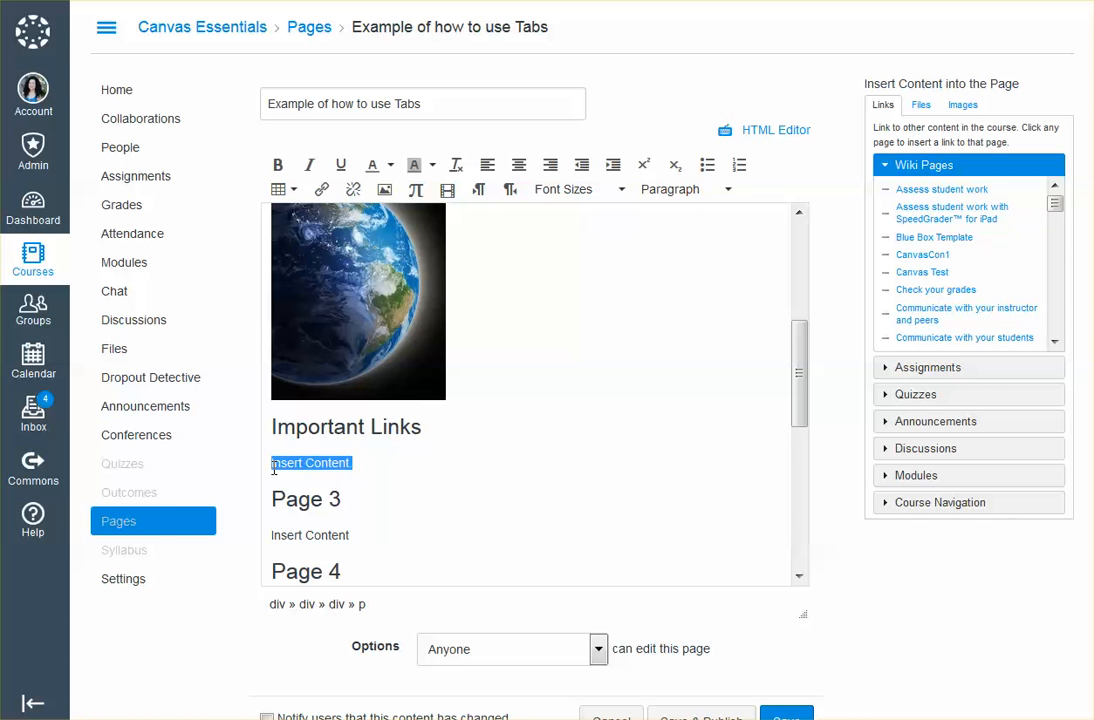
text(Here are some important links...)
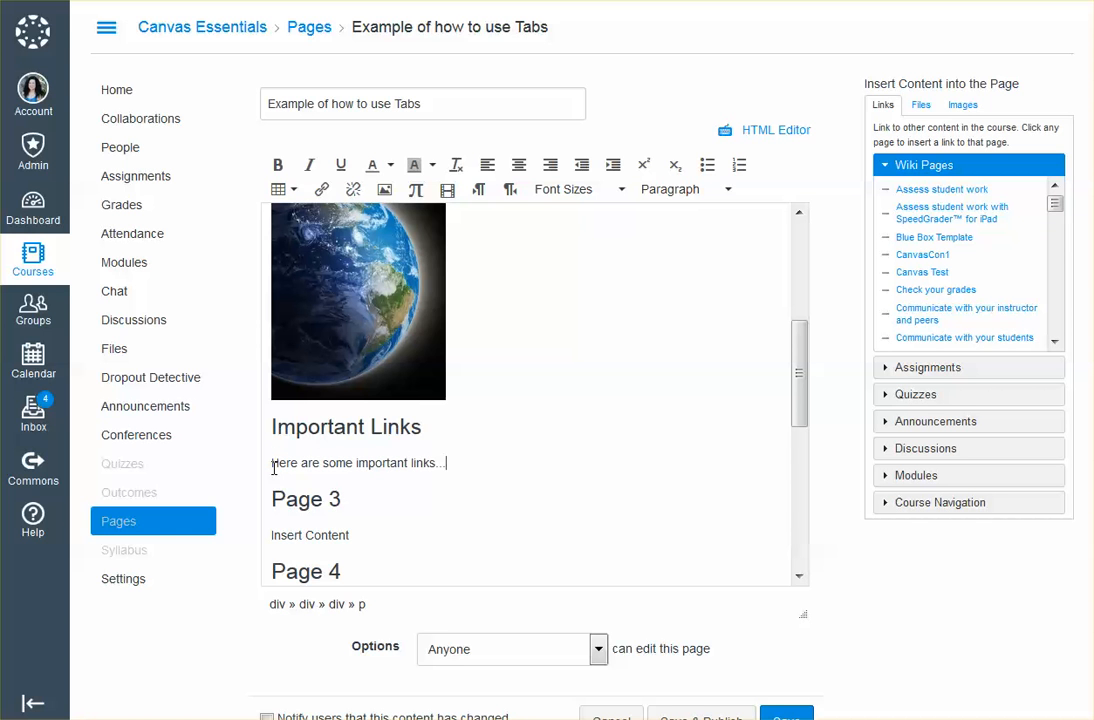
In the HTML source, delete the Page5 to Page8 entries from the tab list
drag(805, 385, 806, 462)
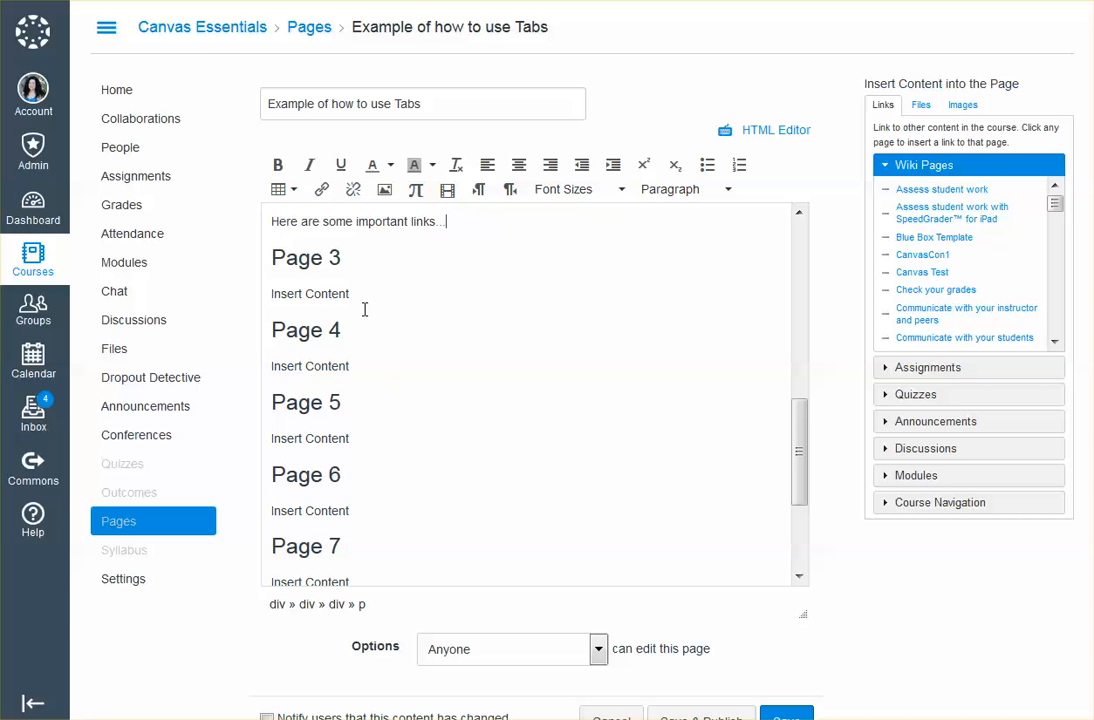
drag(805, 452, 806, 255)
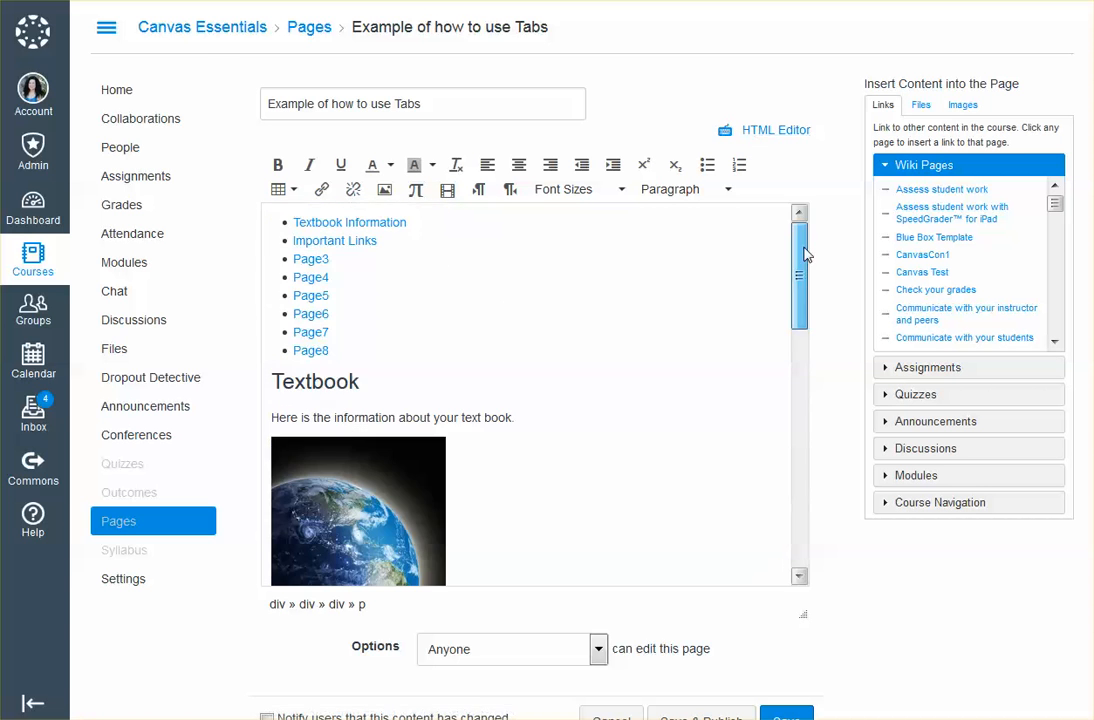
click(786, 131)
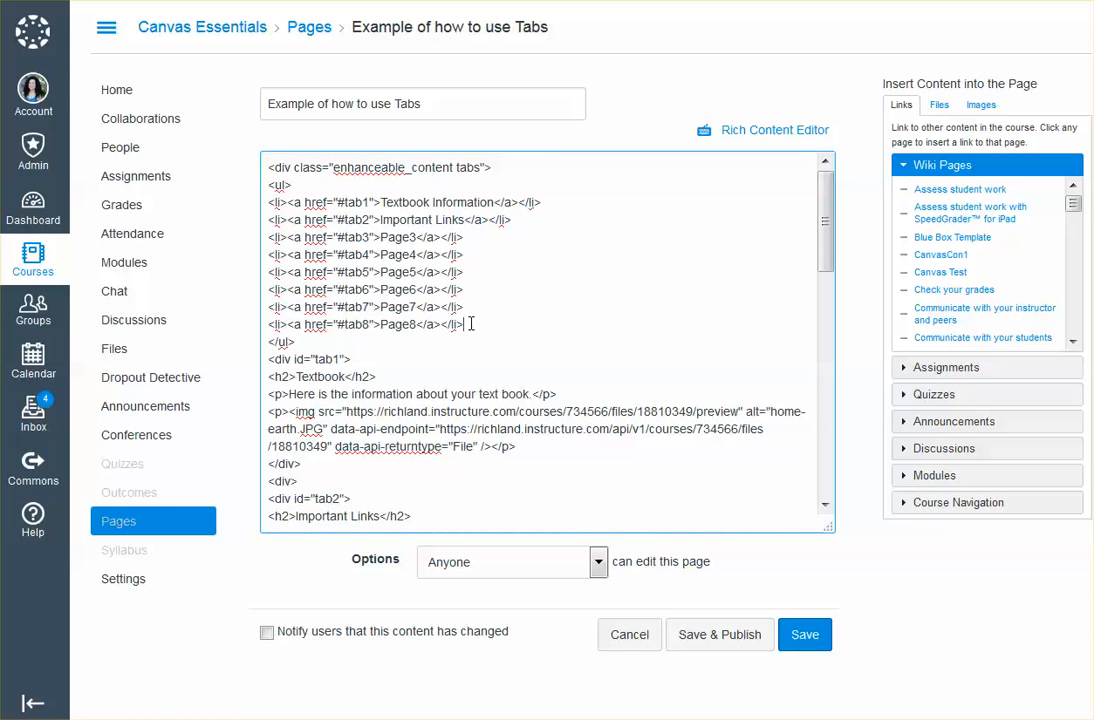
drag(471, 324, 268, 272)
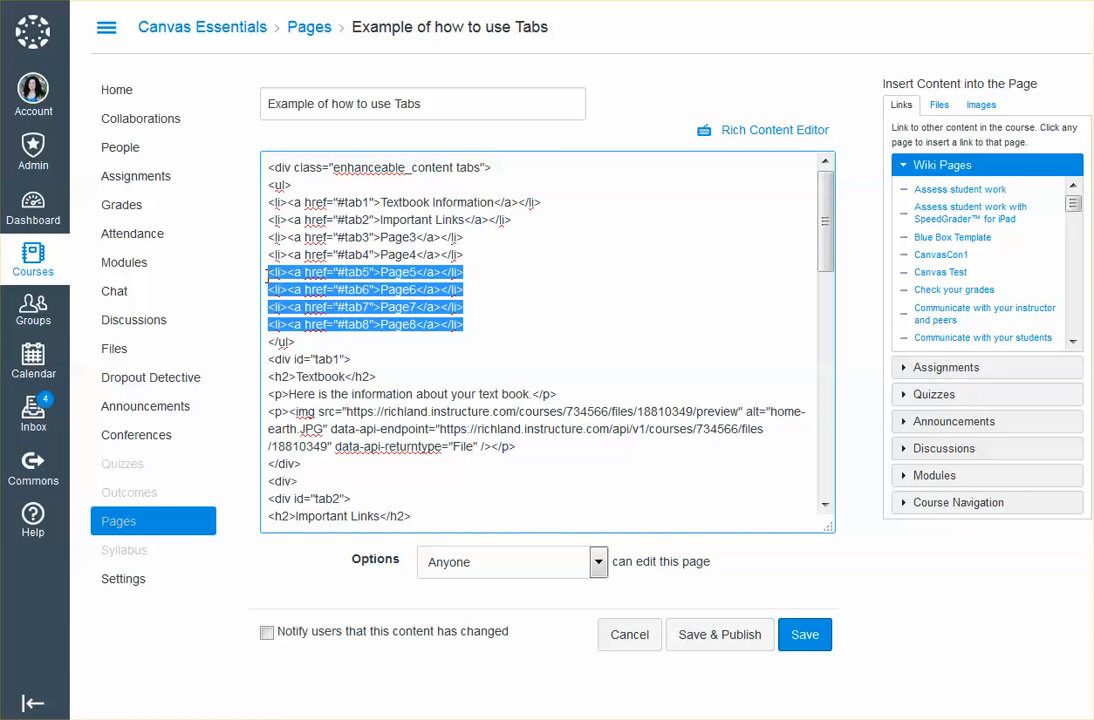
key(BackSpace)
key(BackSpace)
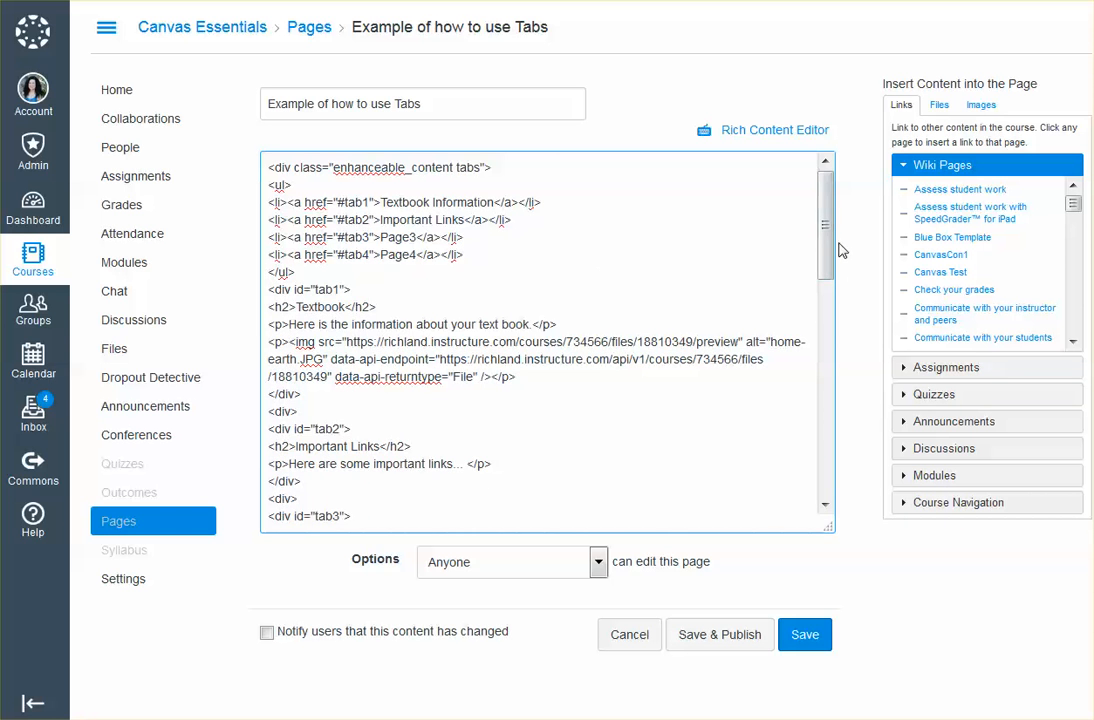
Delete the HTML content blocks of tab5 through tab8, keeping the Reminder section below them
drag(826, 236, 820, 430)
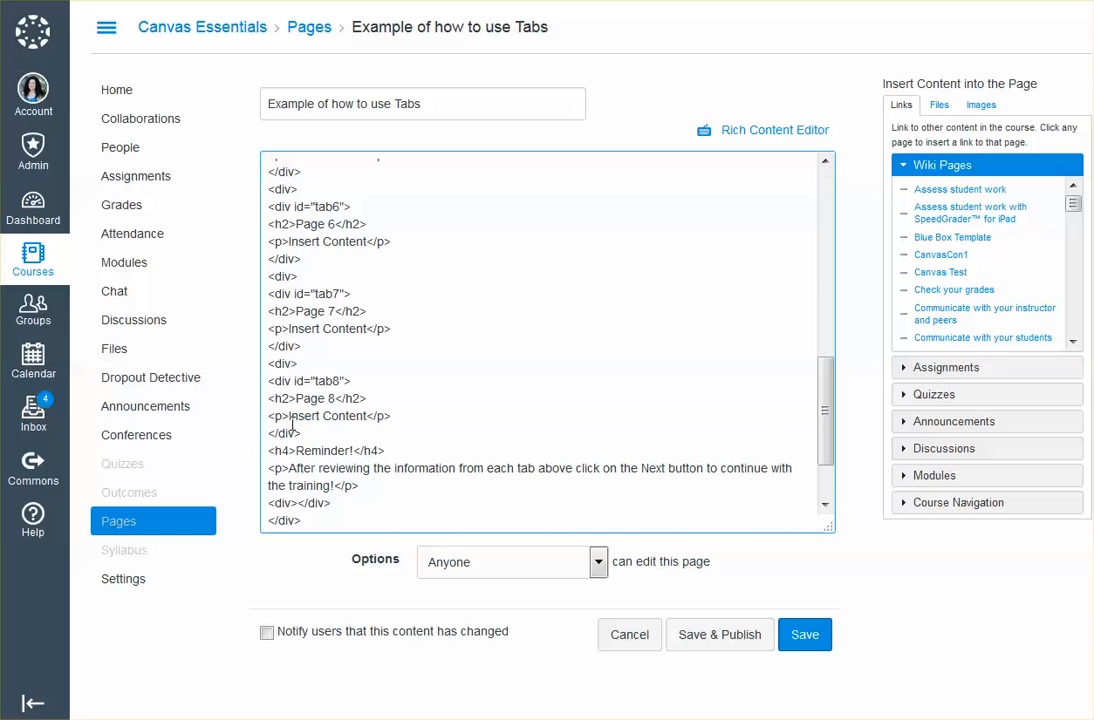
drag(304, 434, 268, 434)
click(310, 432)
drag(307, 433, 268, 306)
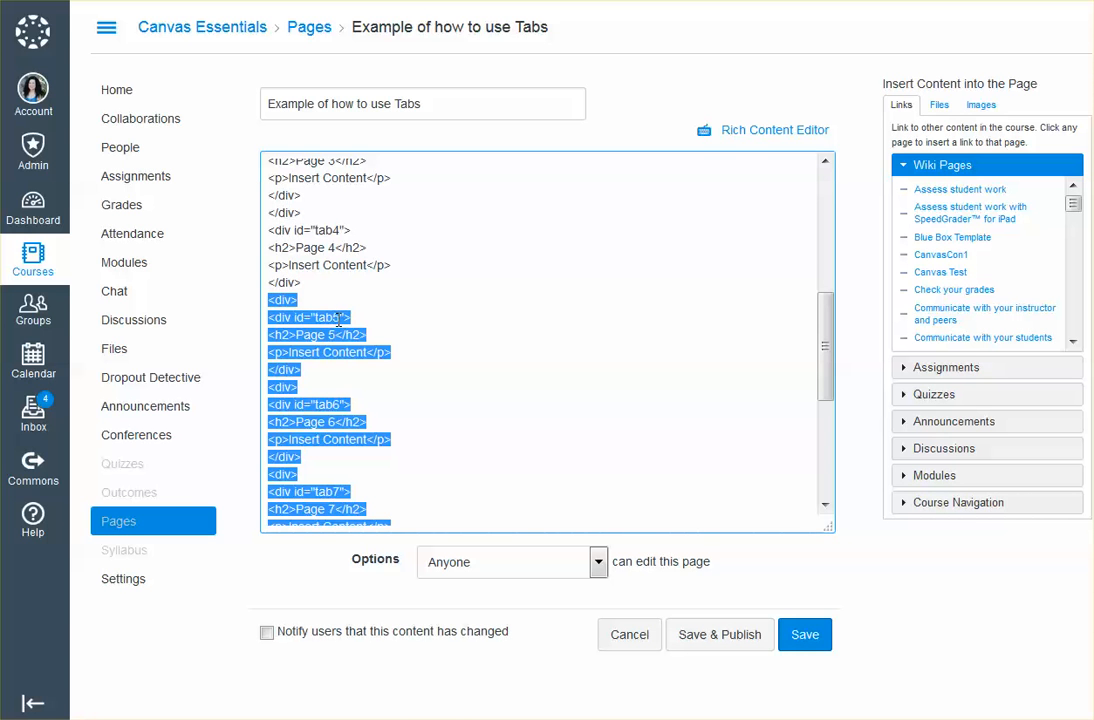
key(BackSpace)
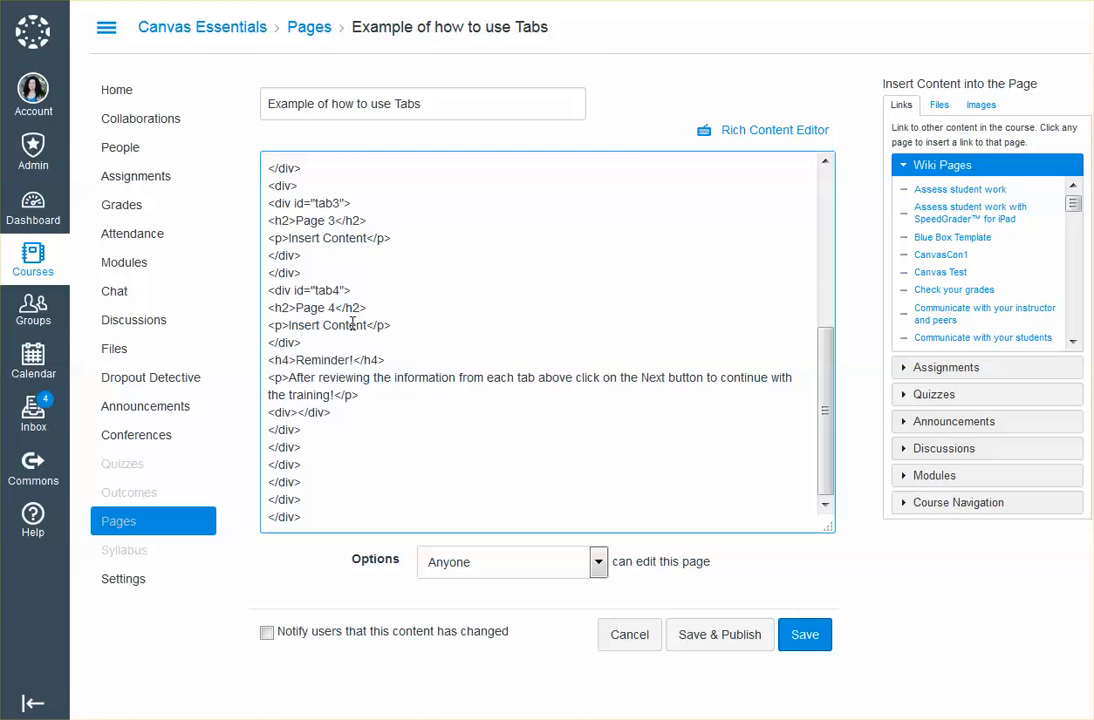
Switch back to the rich content view and save the page with its reduced set of tabs
click(745, 130)
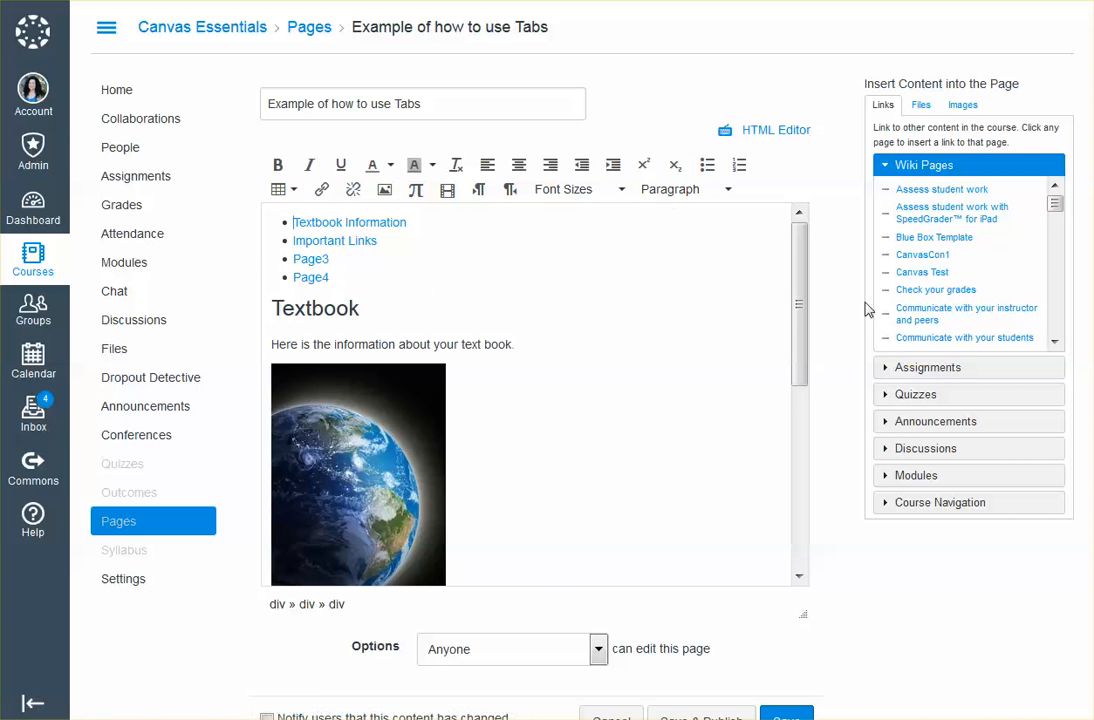
mouse_move(801, 320)
mouse_down()
mouse_move(797, 551)
mouse_move(801, 339)
mouse_up()
scroll(838, 542, down, 2)
click(783, 674)
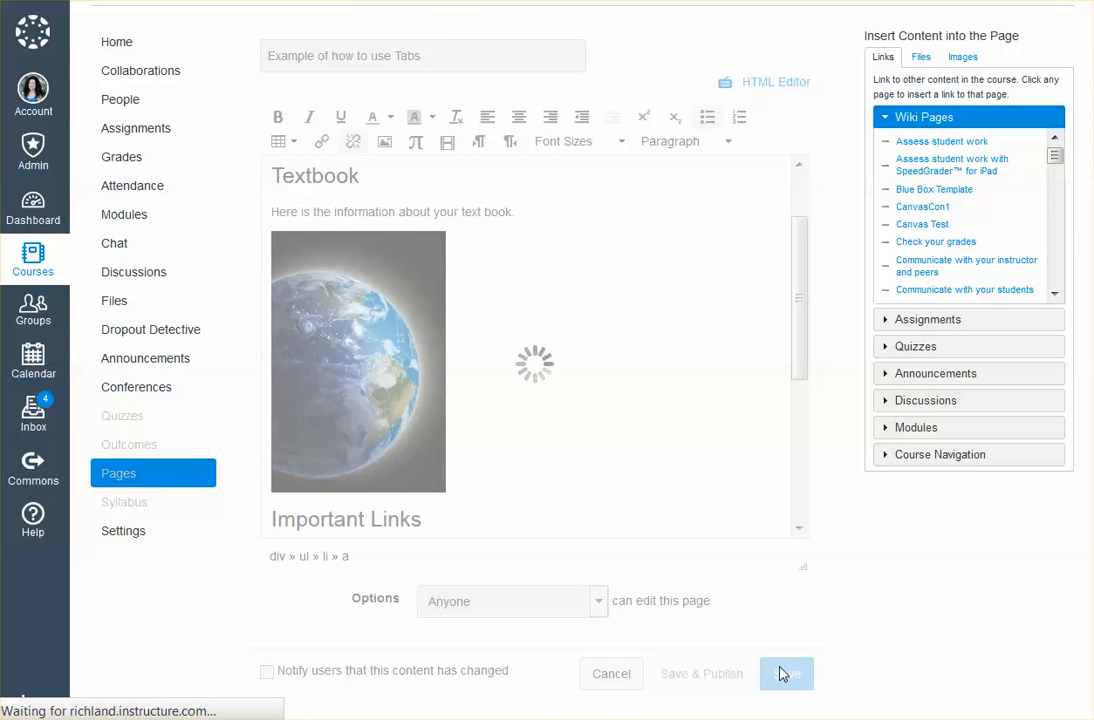
Check the content of the Important Links, Page3, Page4 and Textbook Information tabs on the saved page
click(517, 221)
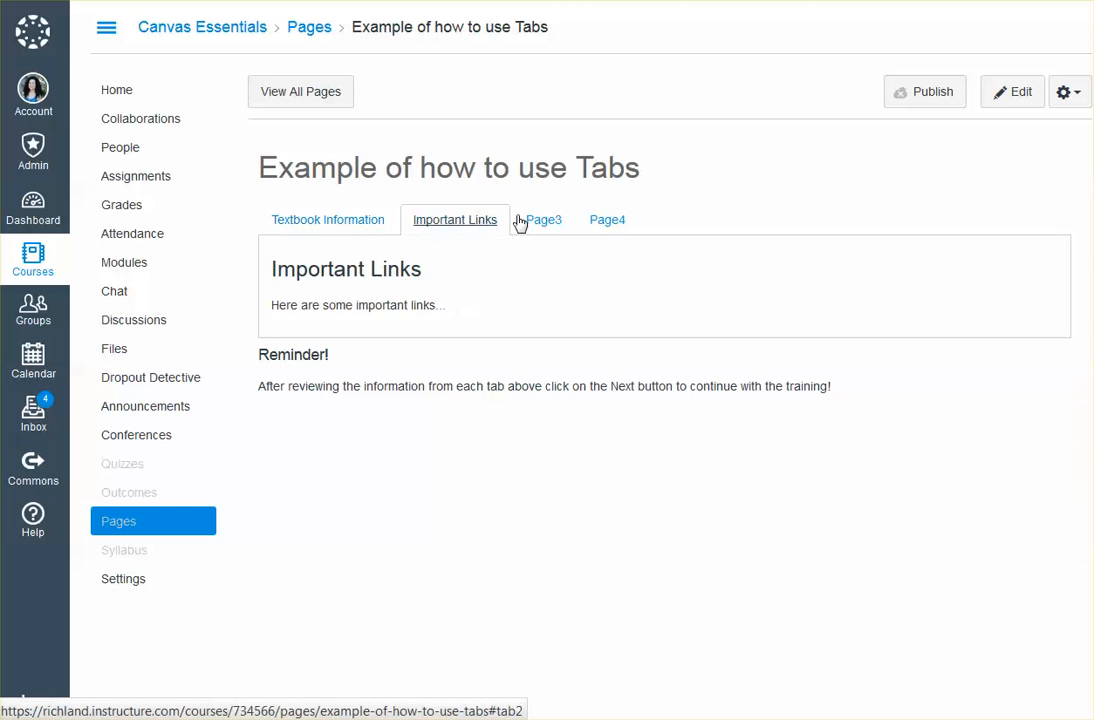
click(528, 221)
click(606, 220)
click(342, 225)
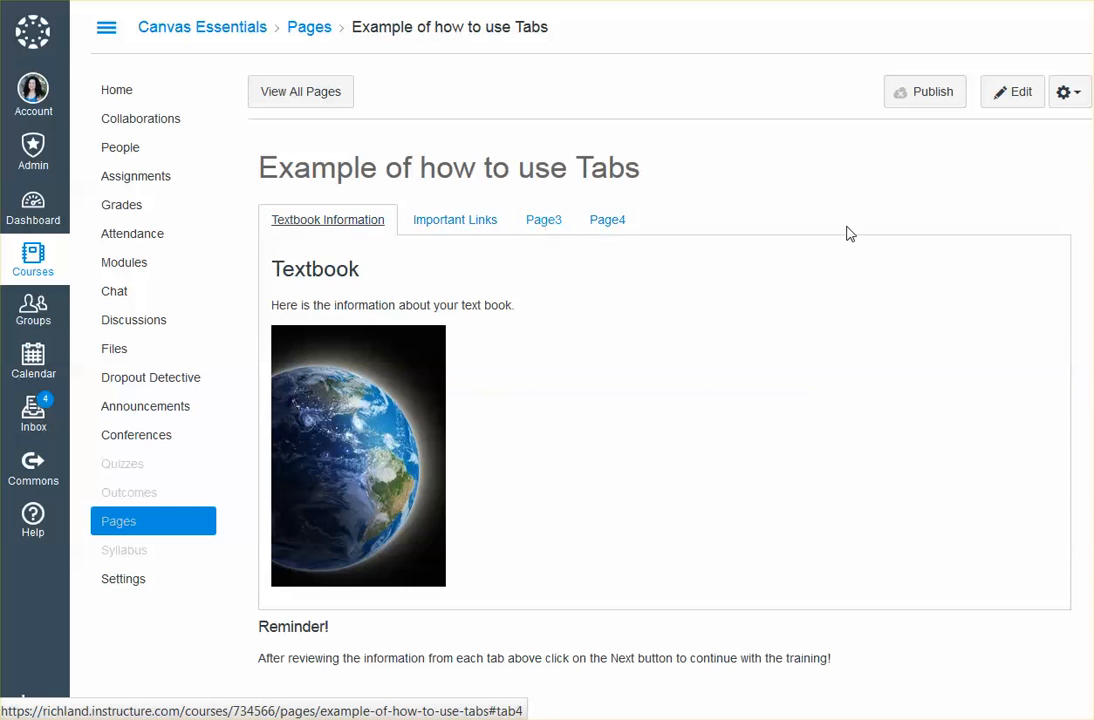
Restore the Nov 23 at 3:53pm revision from the page history and return to the page
click(1066, 96)
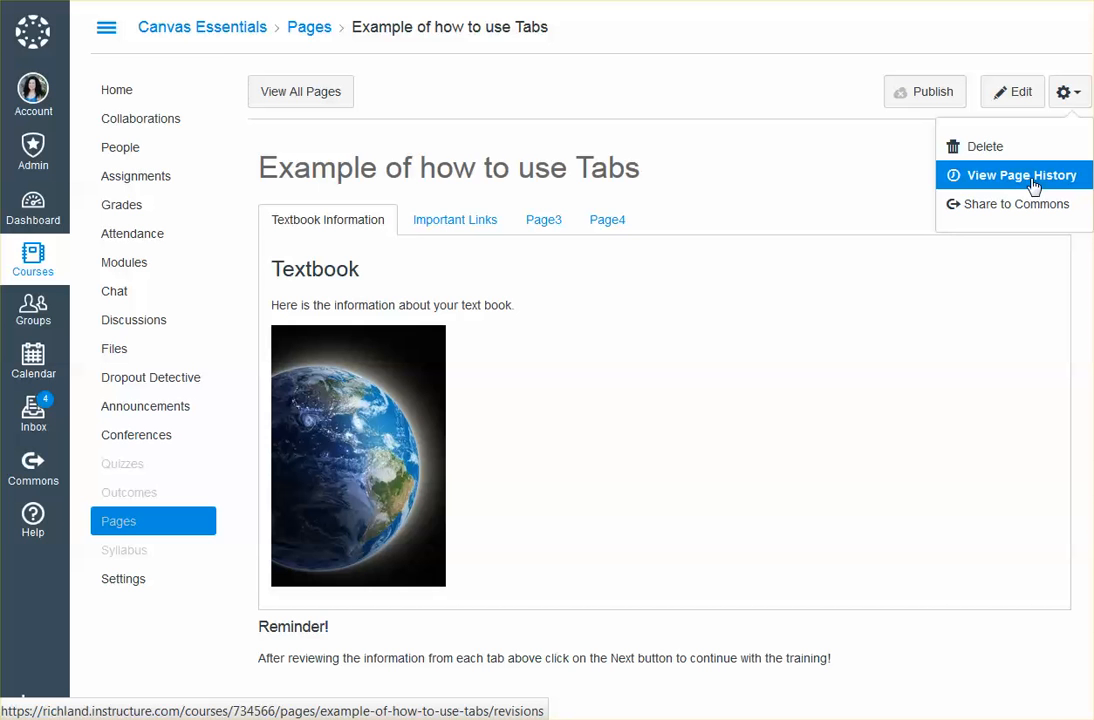
click(1034, 187)
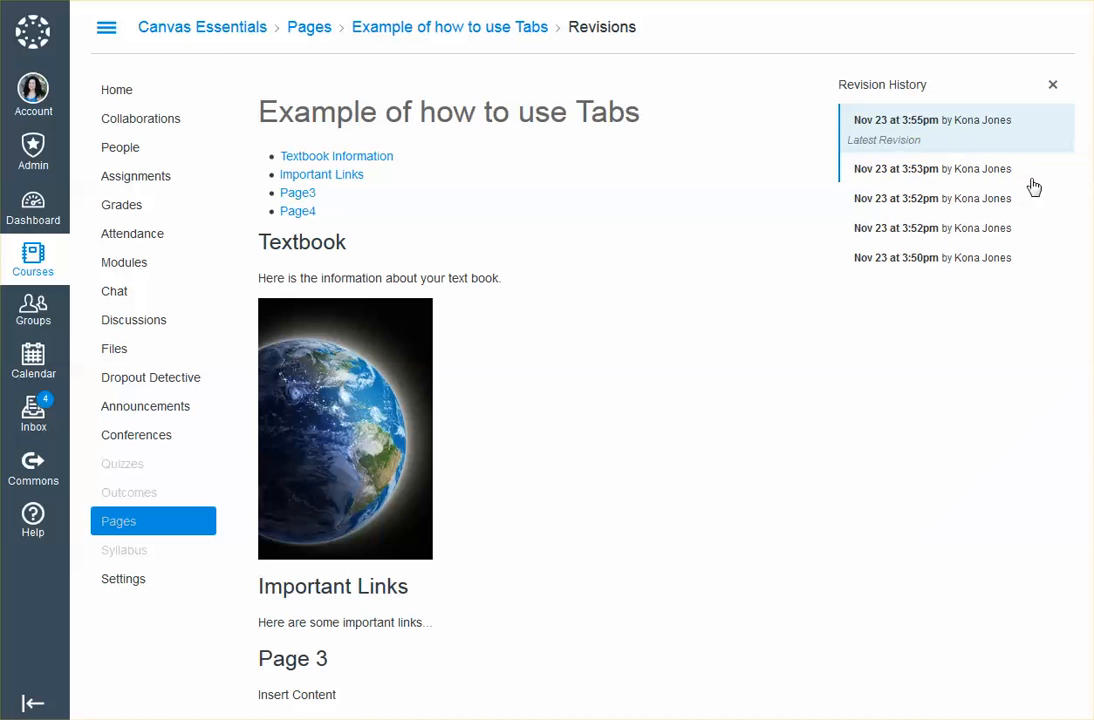
click(929, 172)
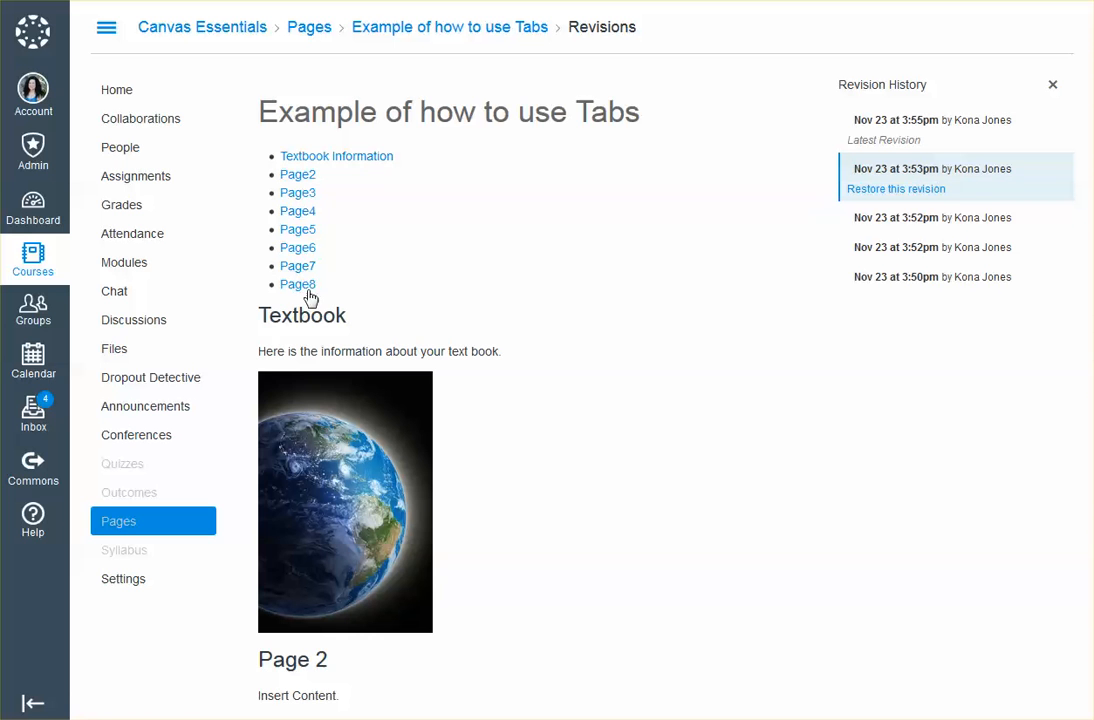
click(896, 189)
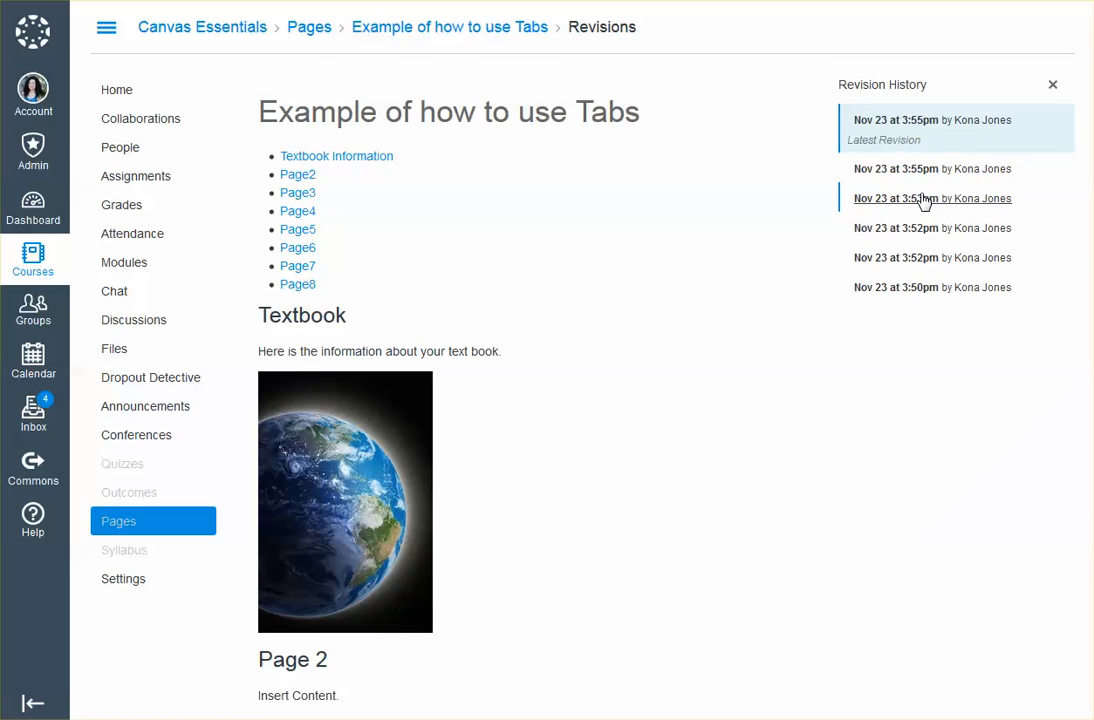
click(1054, 88)
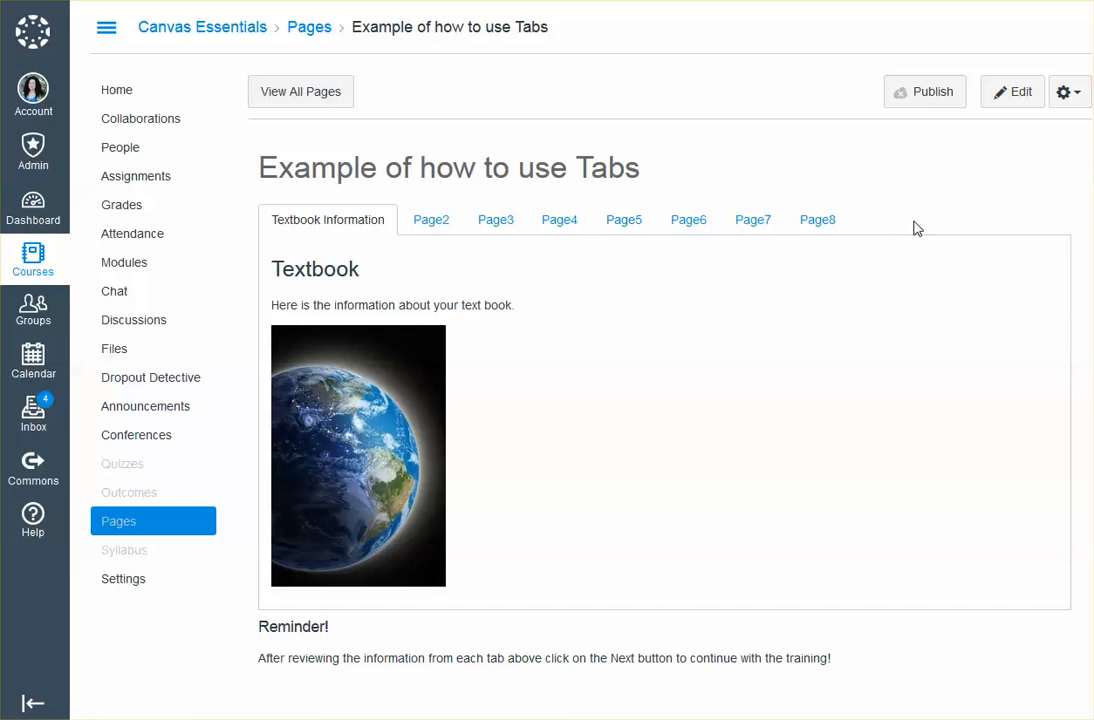
Open the Example of how to use Tabs page for editing
click(1070, 95)
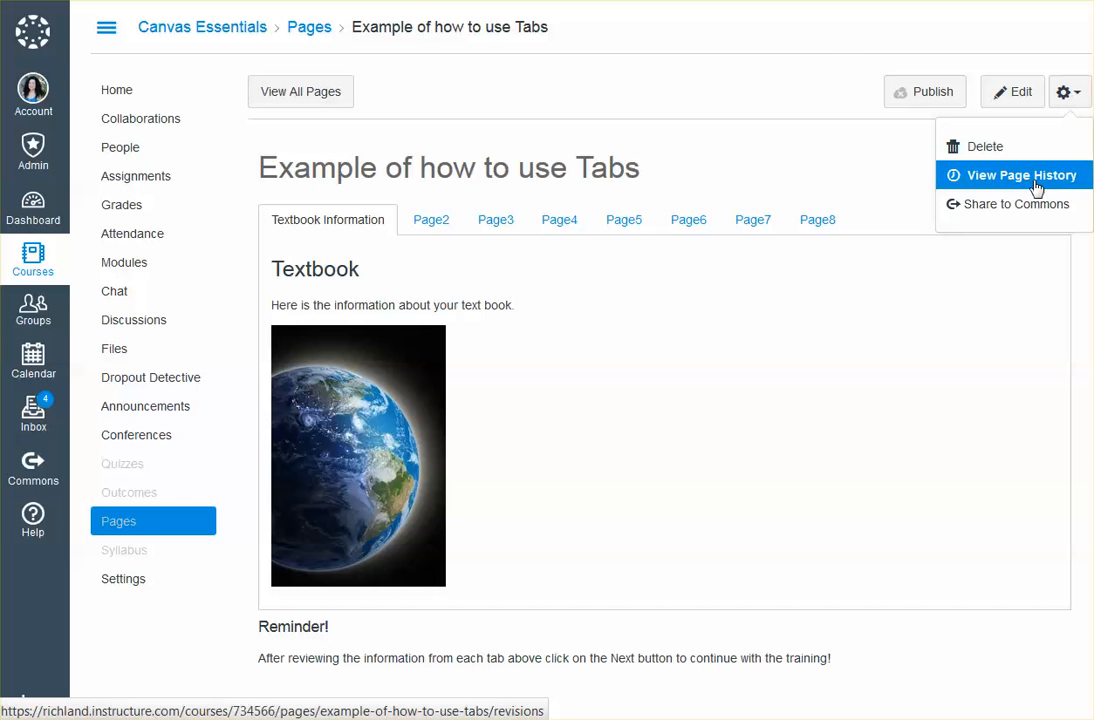
click(842, 170)
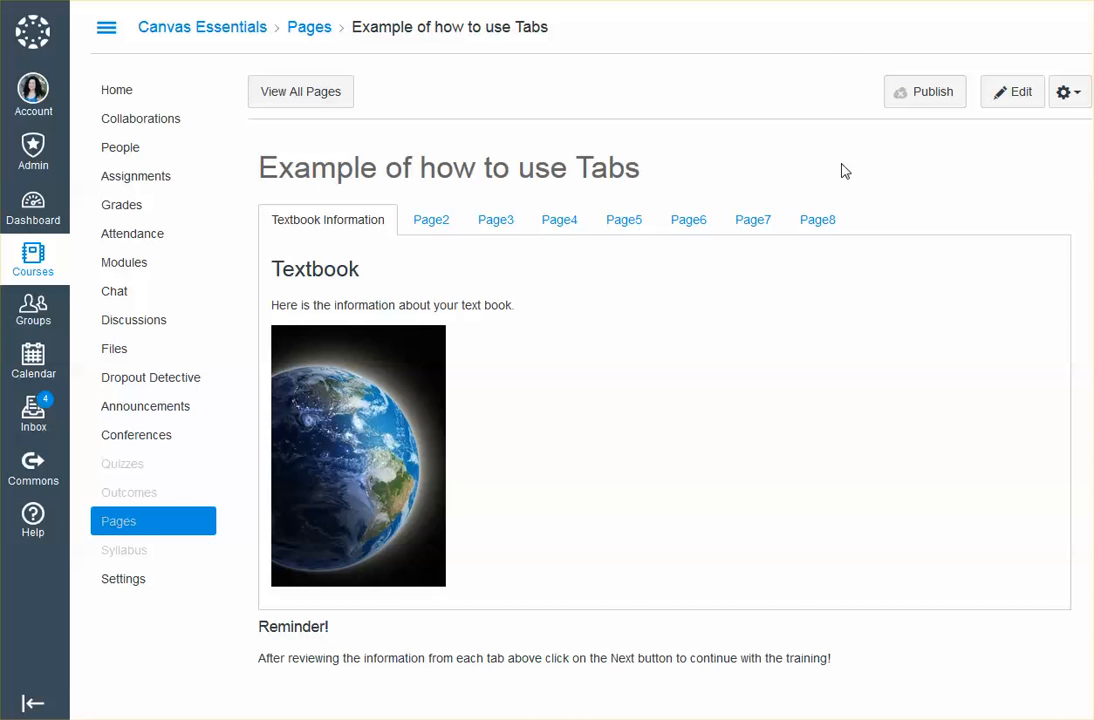
click(1012, 93)
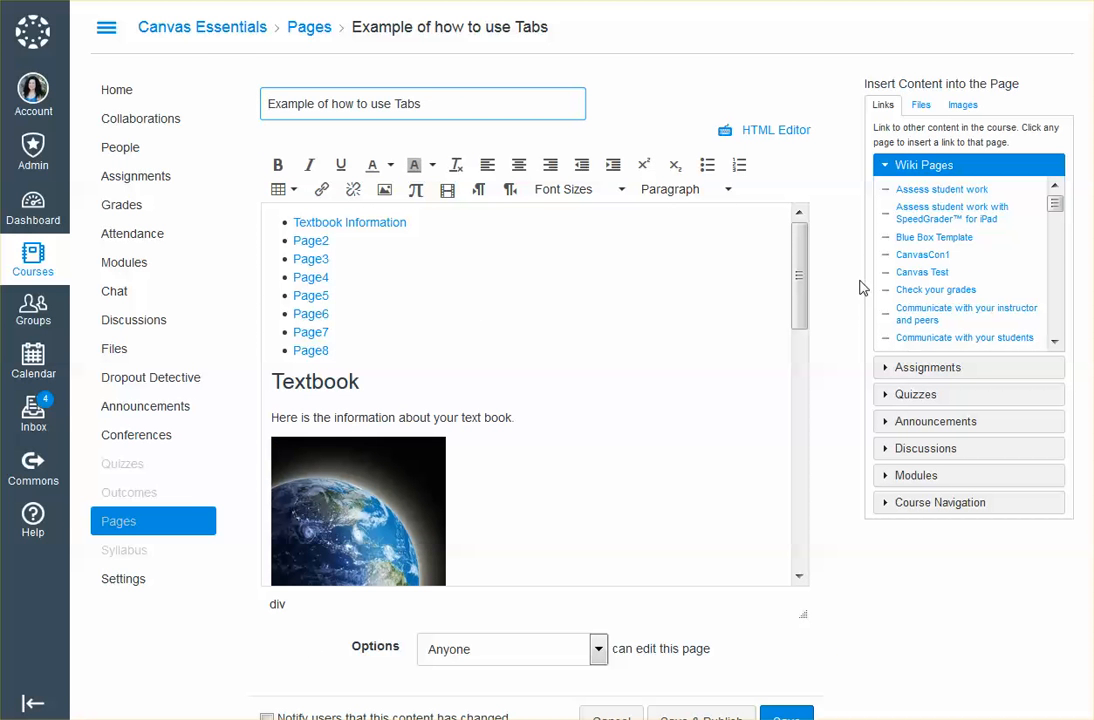
click(362, 383)
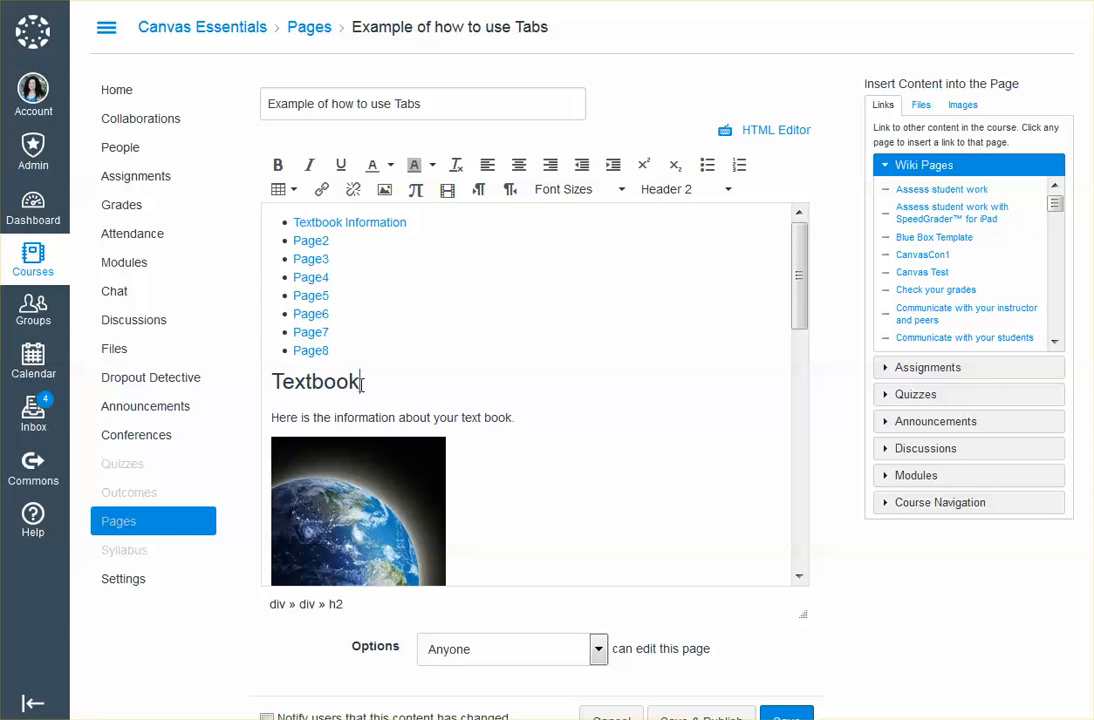
text(sucks)
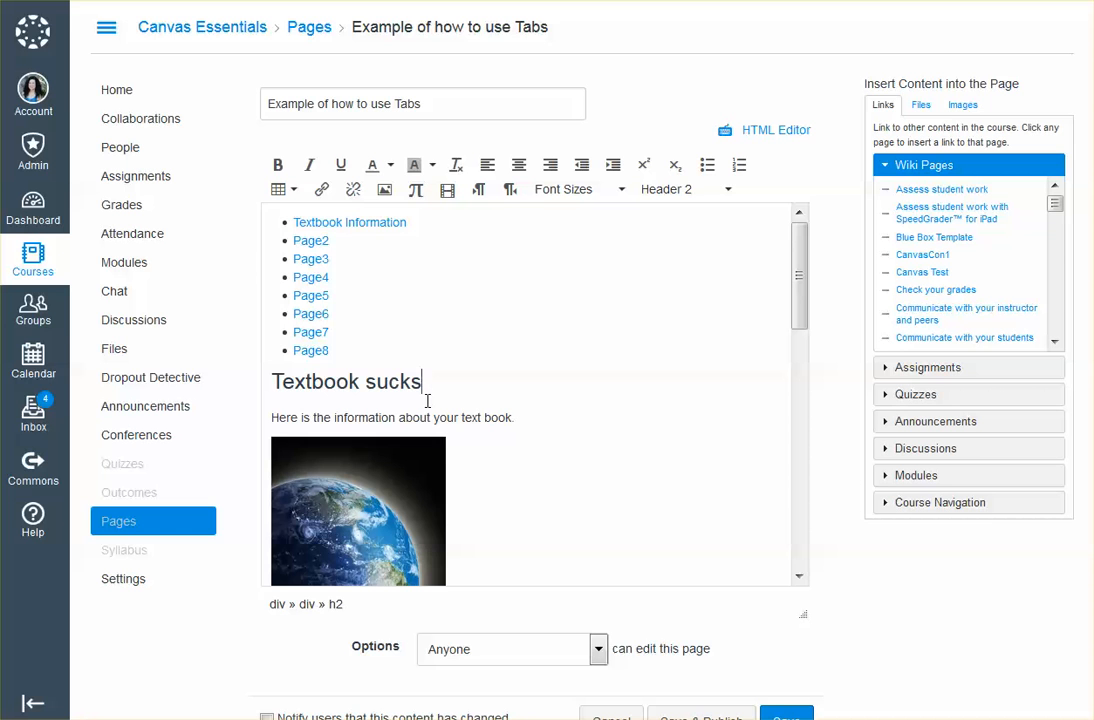
key(BackSpace)
key(BackSpace)
key(BackSpace)
key(BackSpace)
key(BackSpace)
key(BackSpace)
In the page's HTML, duplicate the tab8 list entry below itself and change the copy to #tab9 with the label Page9
click(793, 133)
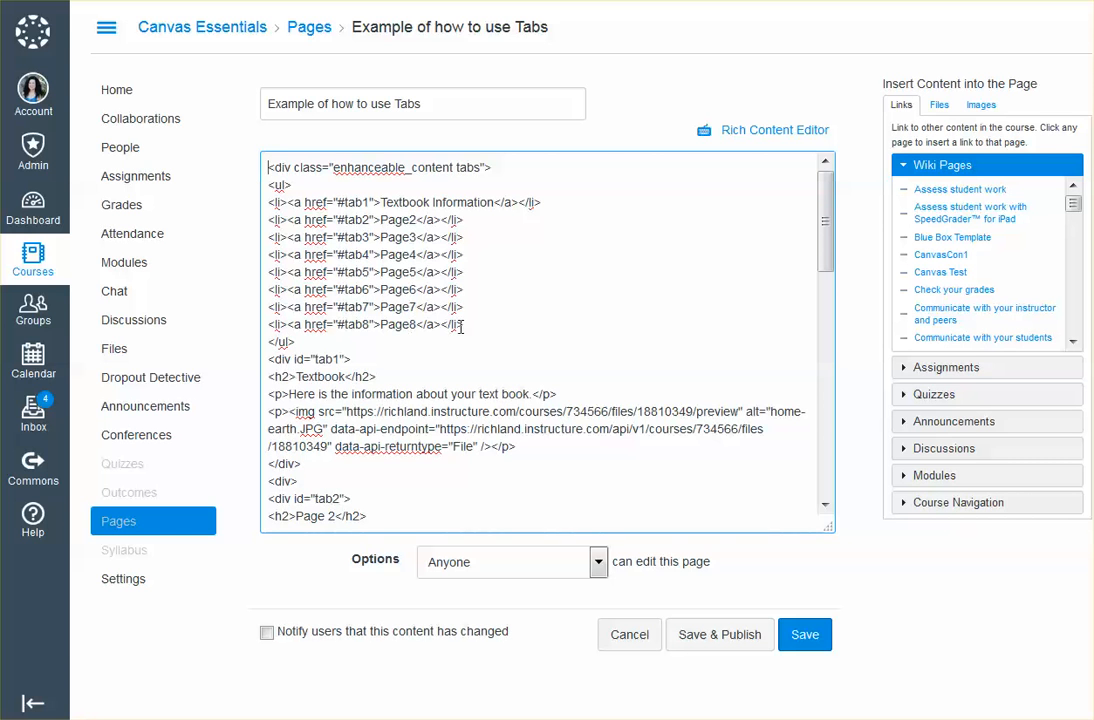
drag(410, 328, 268, 335)
key(ctrl+c)
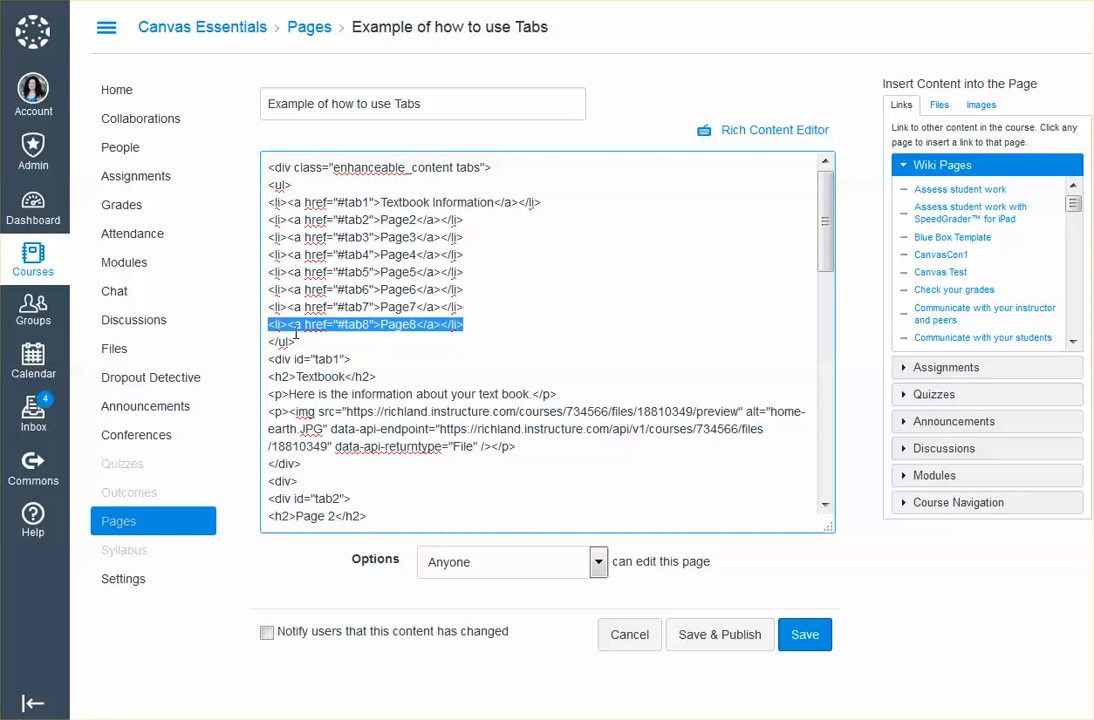
click(469, 327)
key(Return)
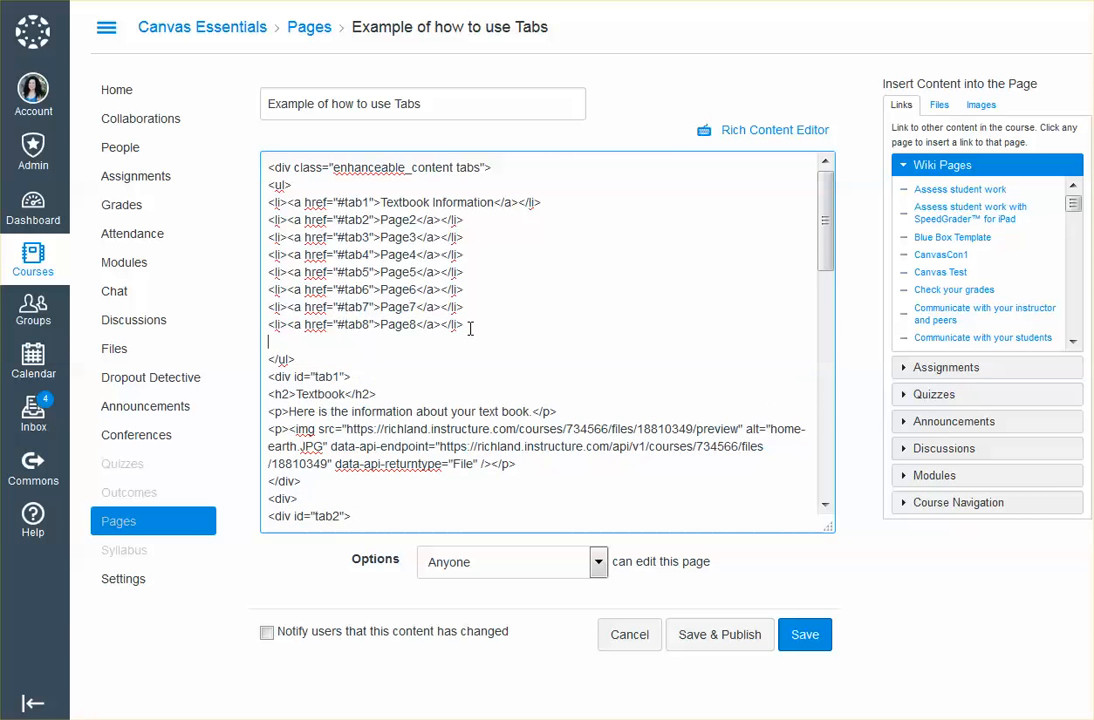
key(ctrl+v)
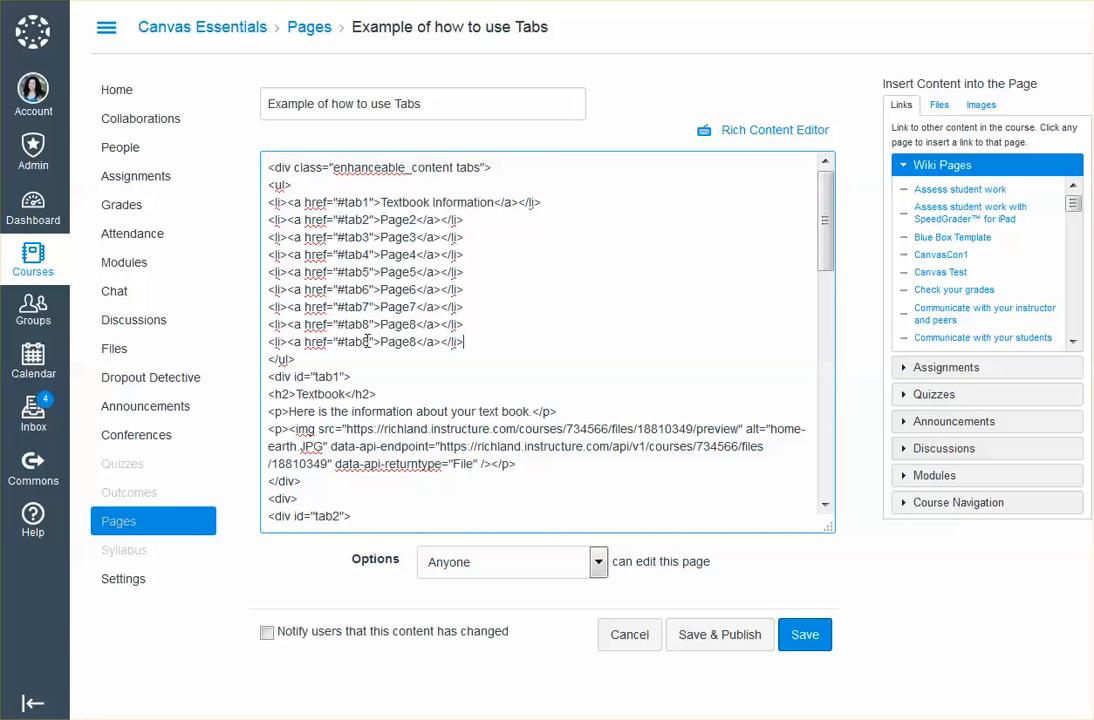
drag(361, 342, 413, 342)
text(9)
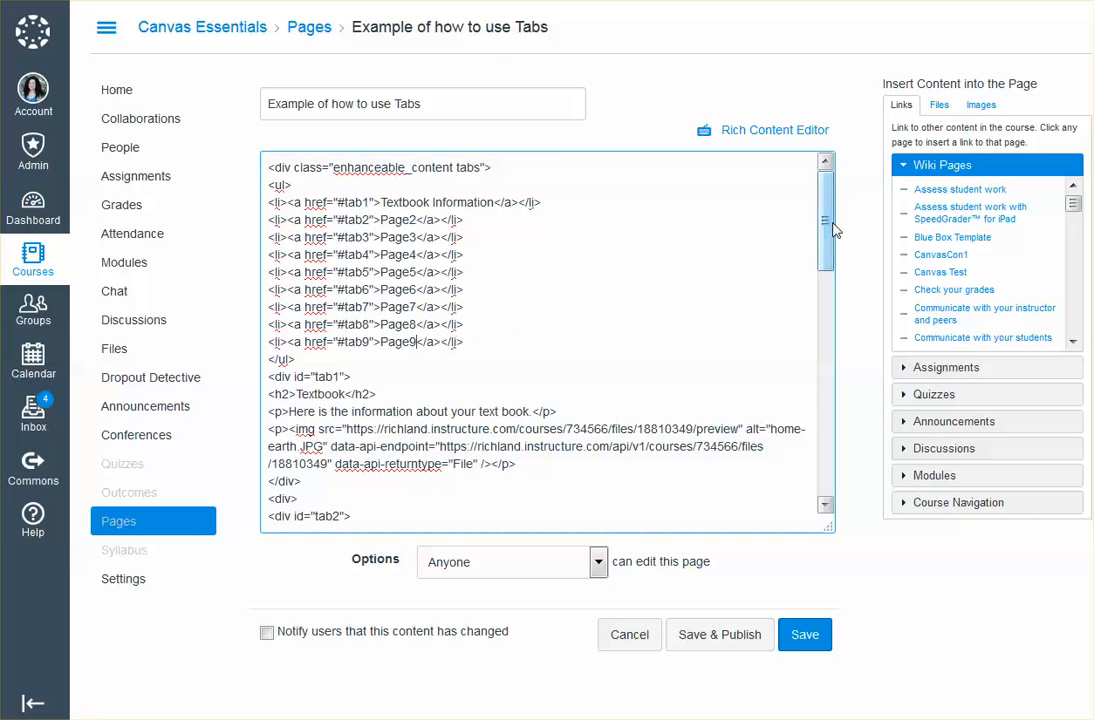
Duplicate the tab8 content block above the Reminder section and change the copy to id tab9 with the heading Page 9
drag(825, 232, 825, 505)
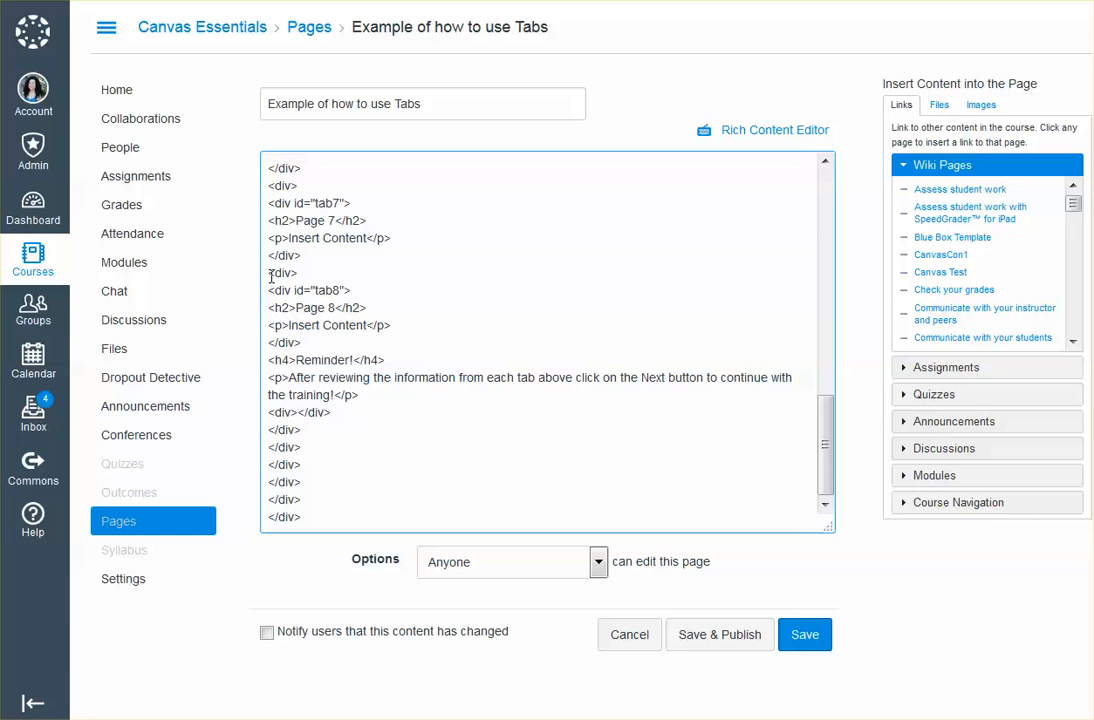
drag(270, 276, 303, 342)
key(ctrl+c)
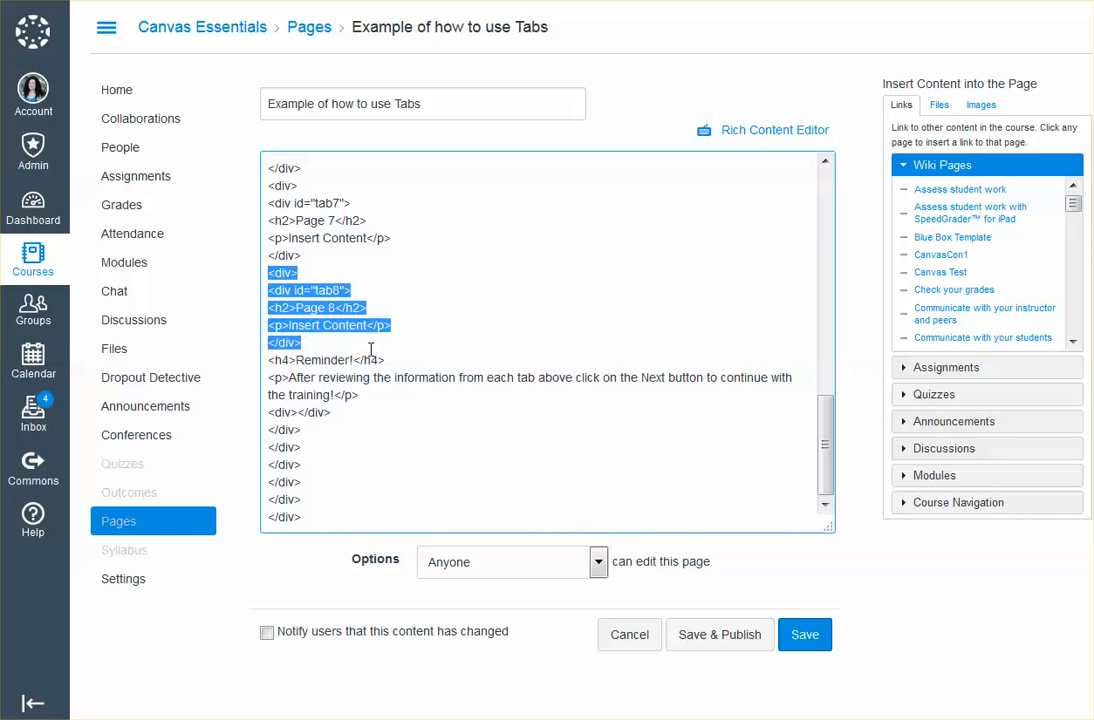
click(309, 345)
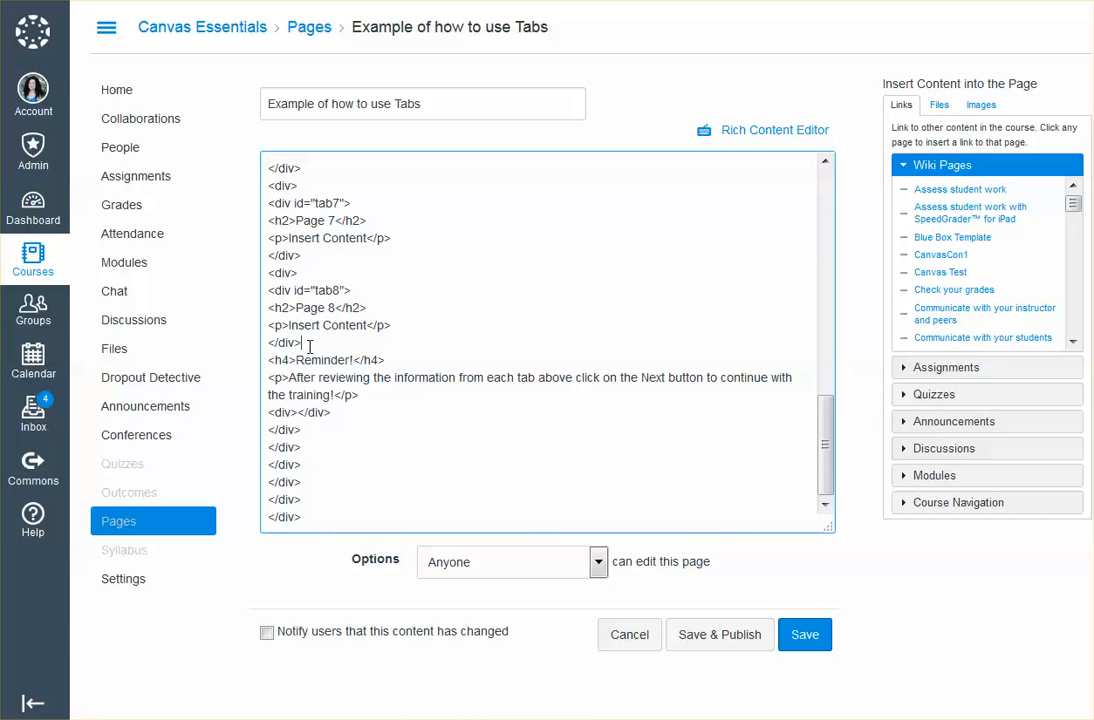
key(ctrl+v)
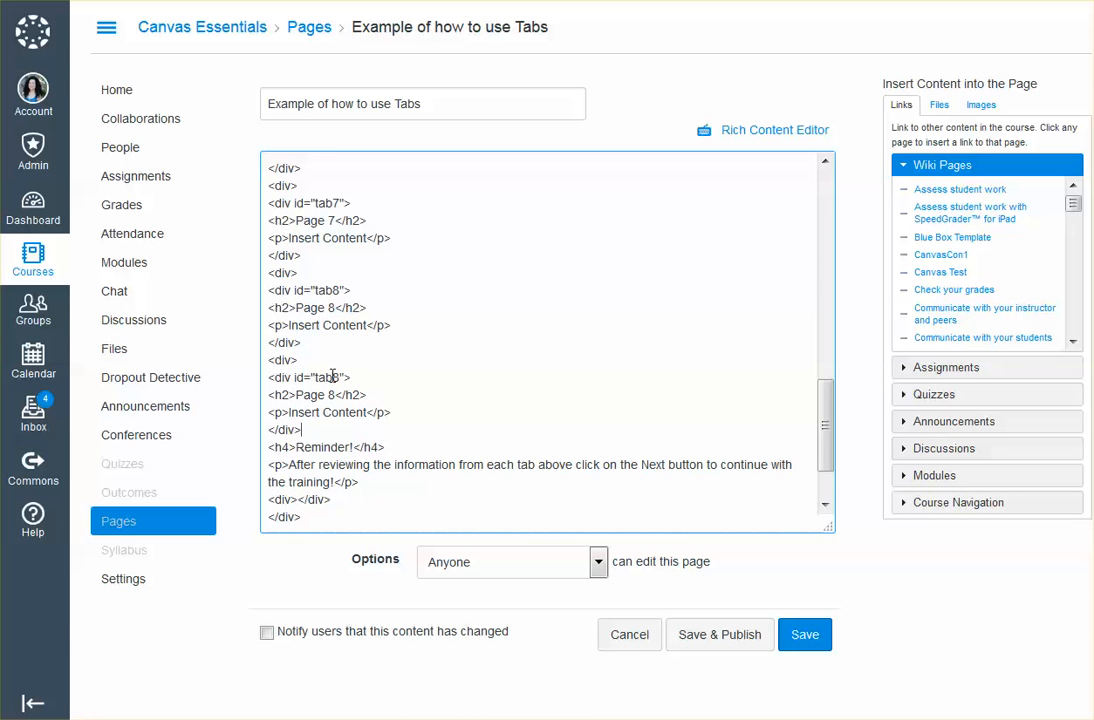
drag(332, 377, 327, 395)
text(9)
text(9)
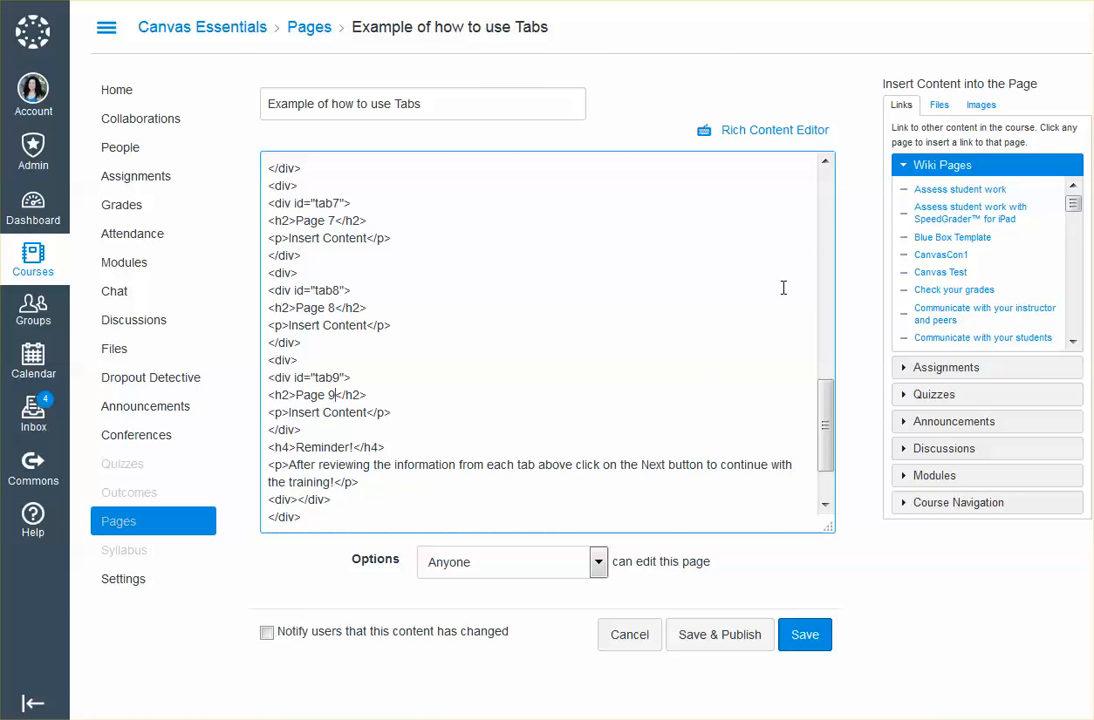
Switch back to the rich content view, save the page with its ninth tab and view the Page9 tab
click(798, 132)
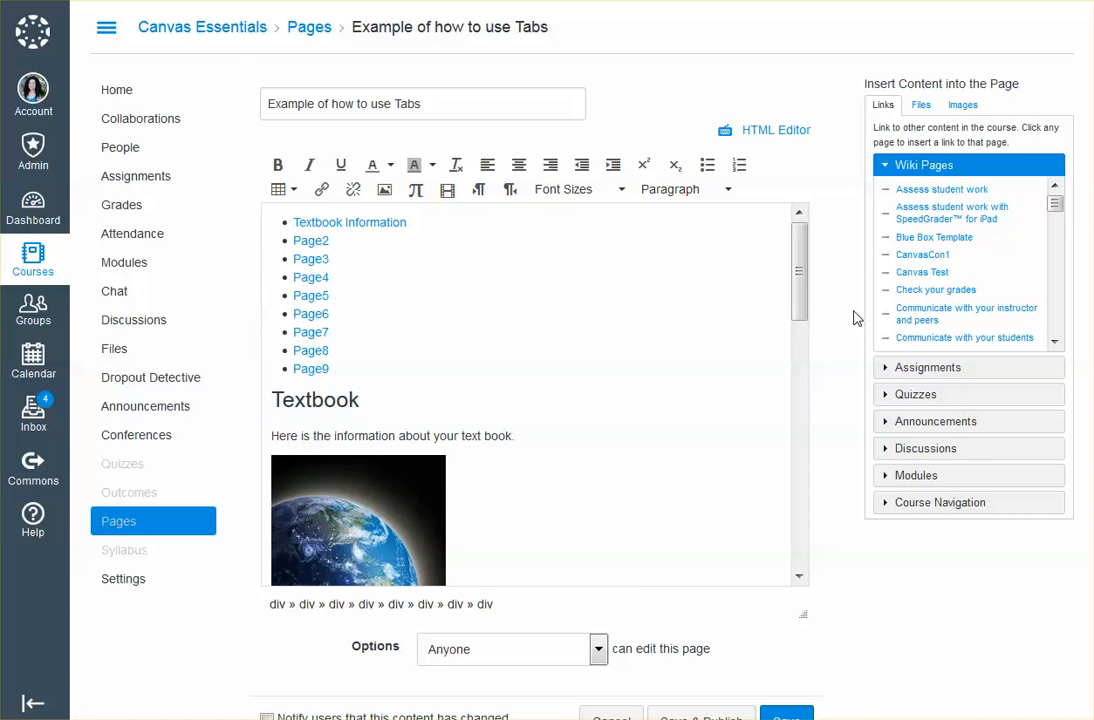
drag(801, 295, 801, 559)
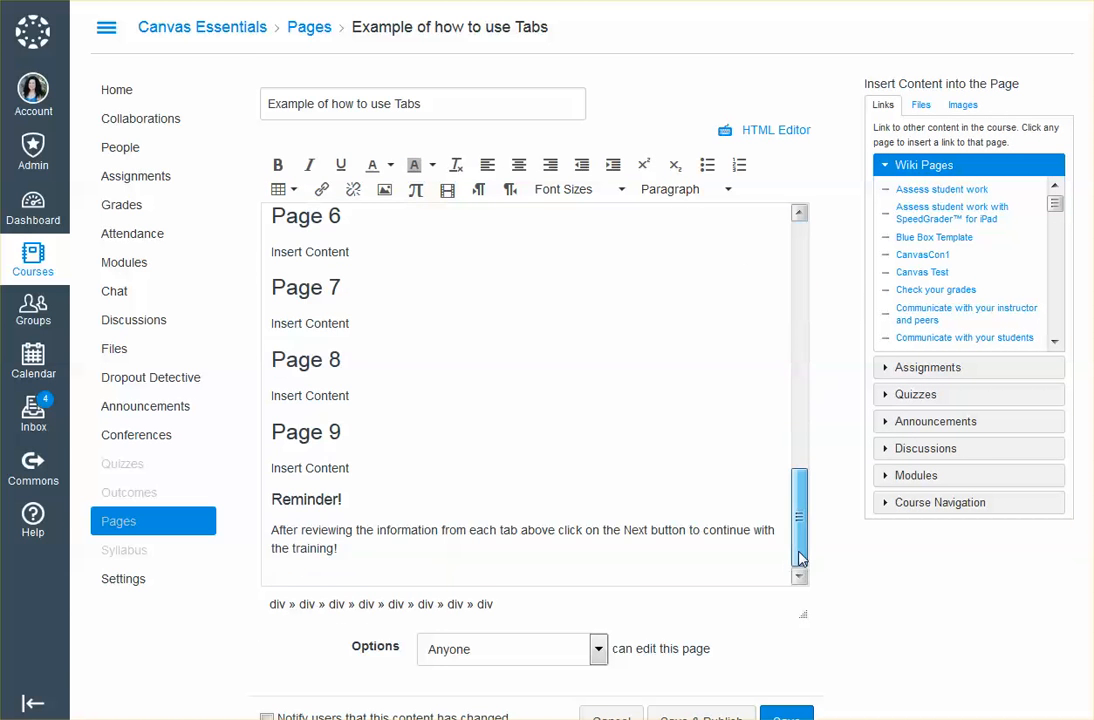
scroll(794, 678, down, 1)
click(786, 675)
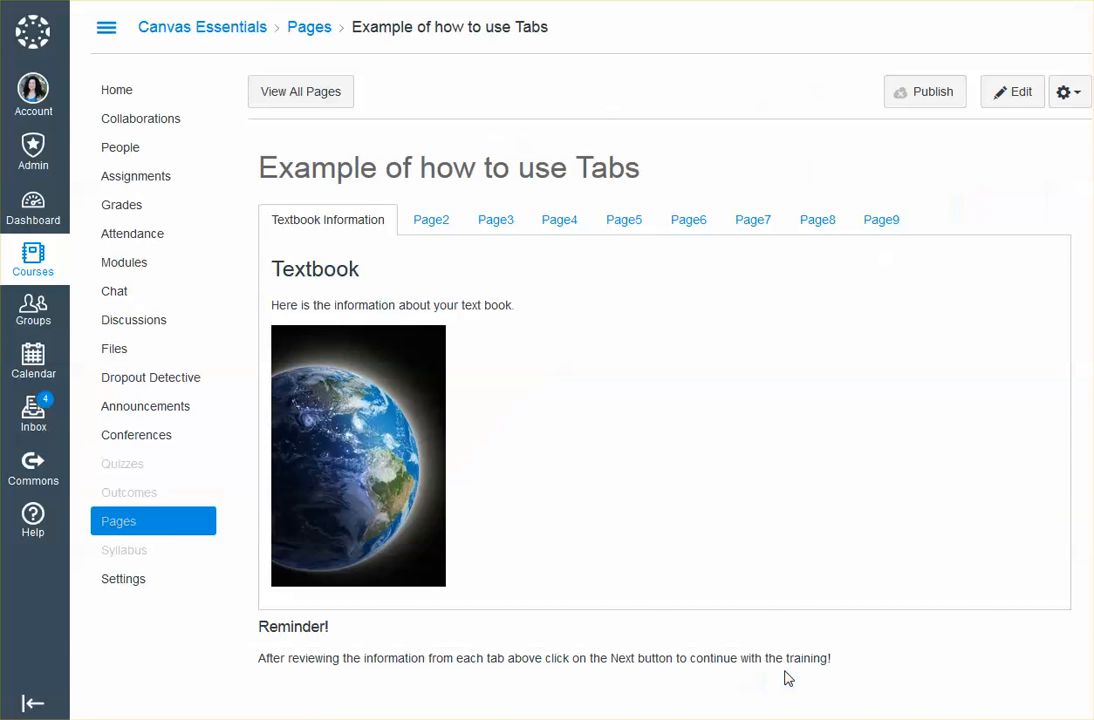
click(884, 219)
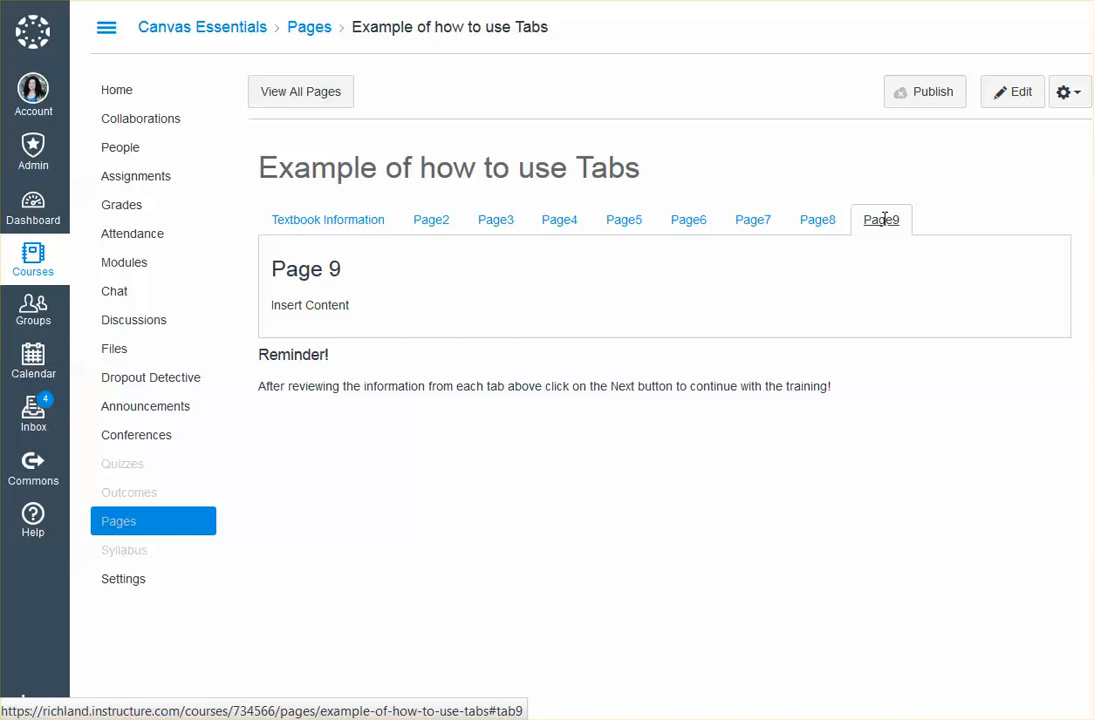
Reopen the page for editing, review the tab list and the sections down to the Reminder, and save it
click(993, 98)
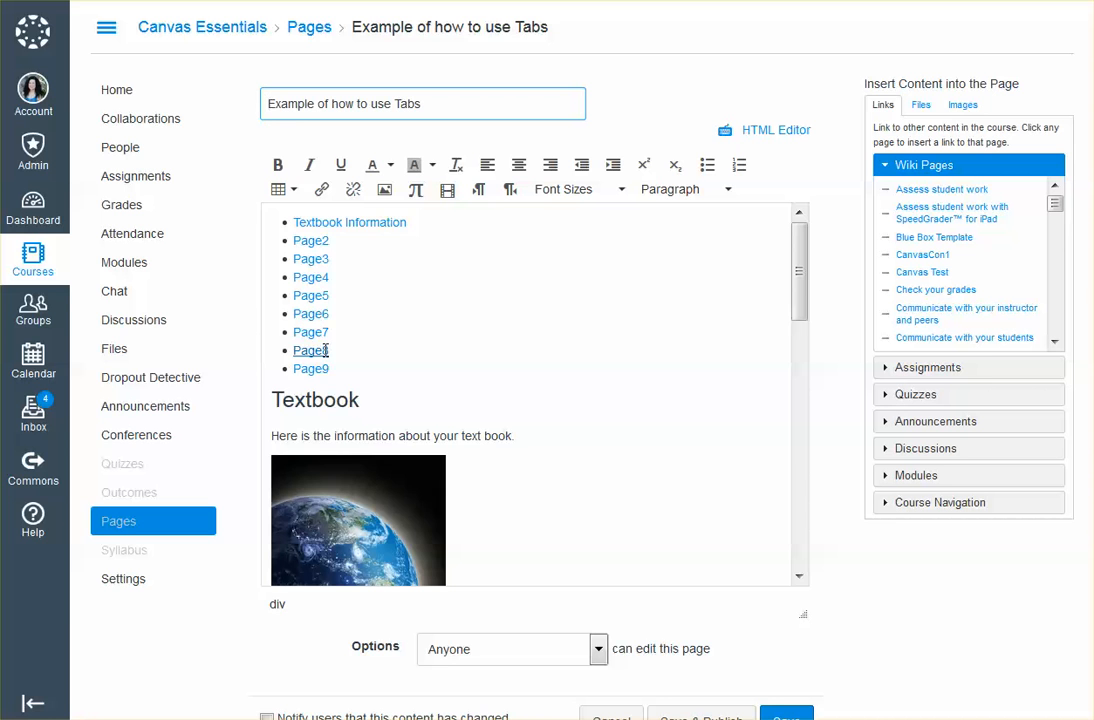
drag(799, 268, 794, 589)
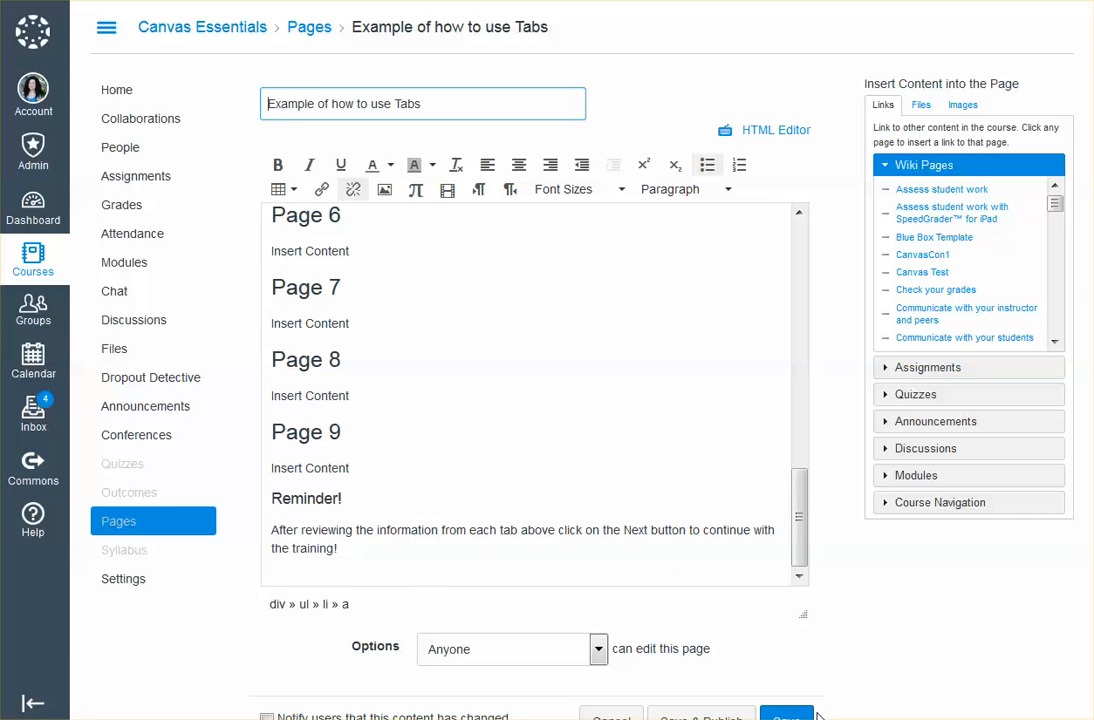
scroll(760, 625, down, 1)
click(787, 675)
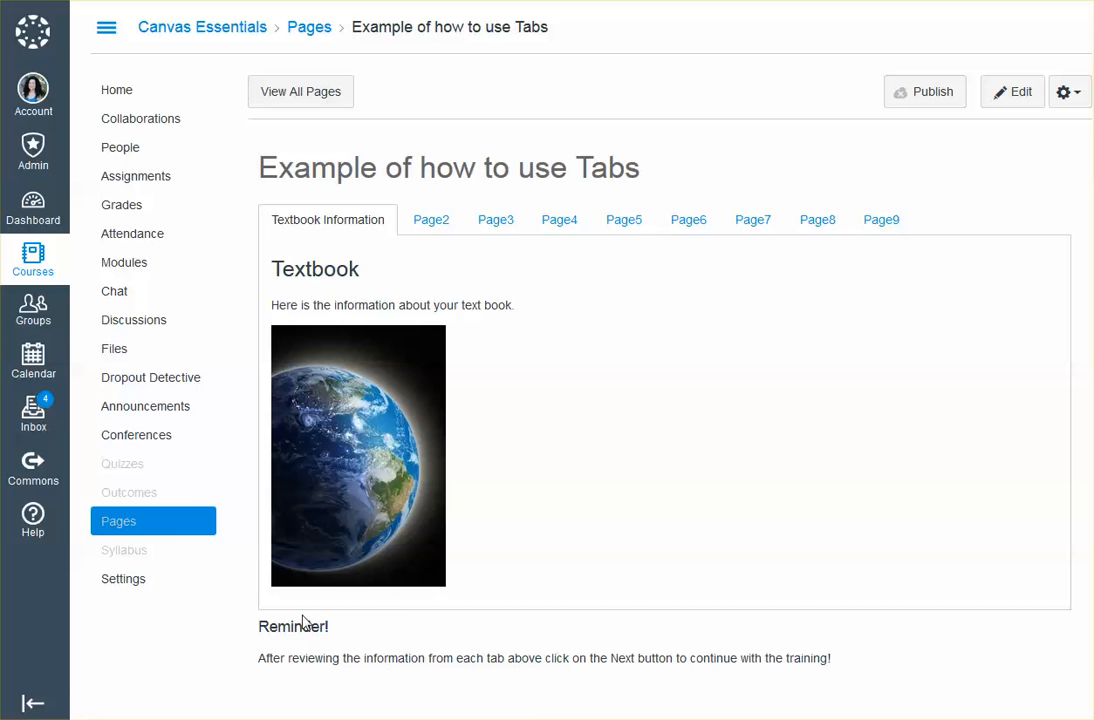
Delete the Reminder heading, its paragraph and all the div tags after them from the end of the page's HTML
click(1012, 95)
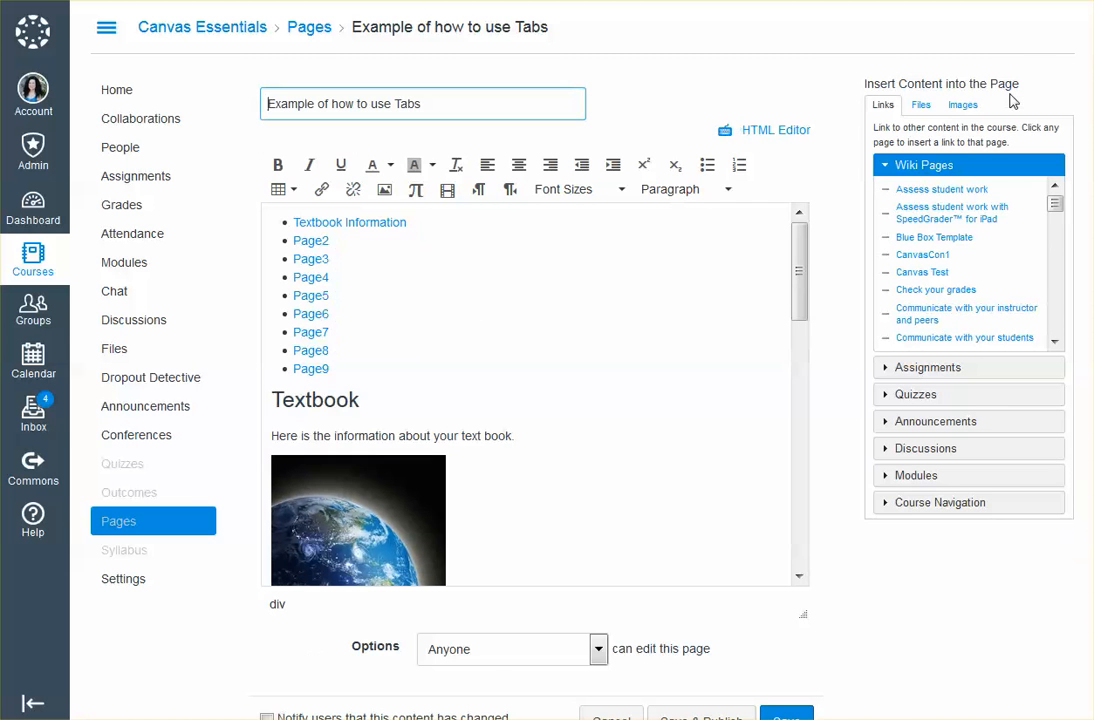
click(789, 130)
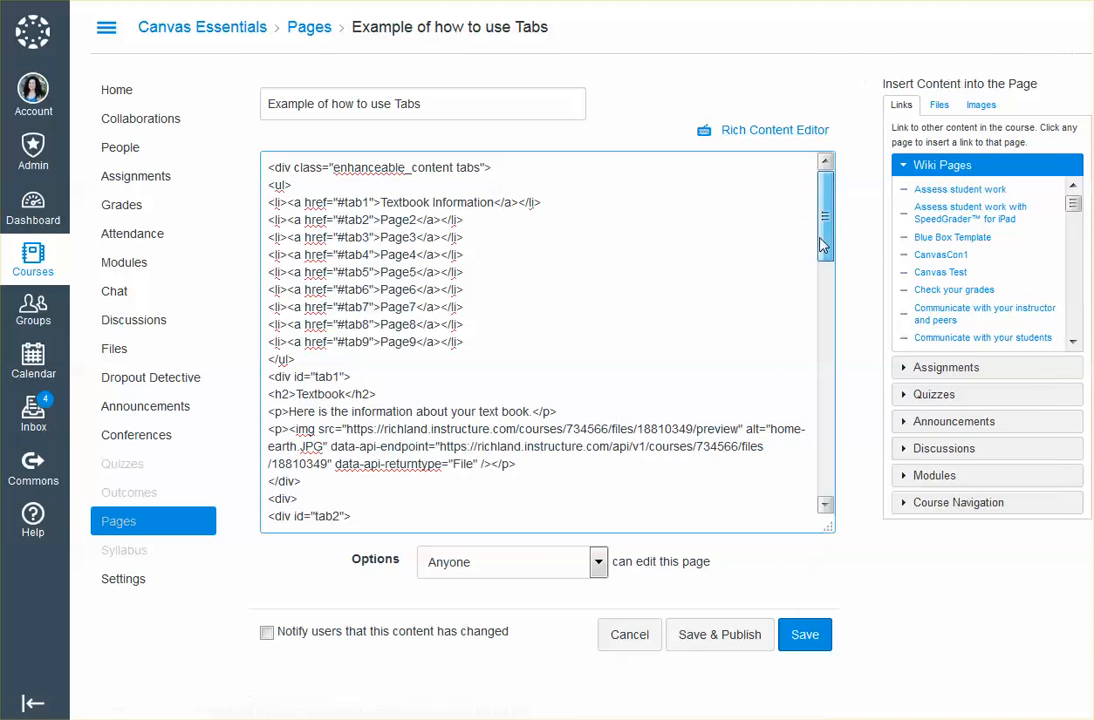
drag(822, 244, 818, 483)
click(310, 518)
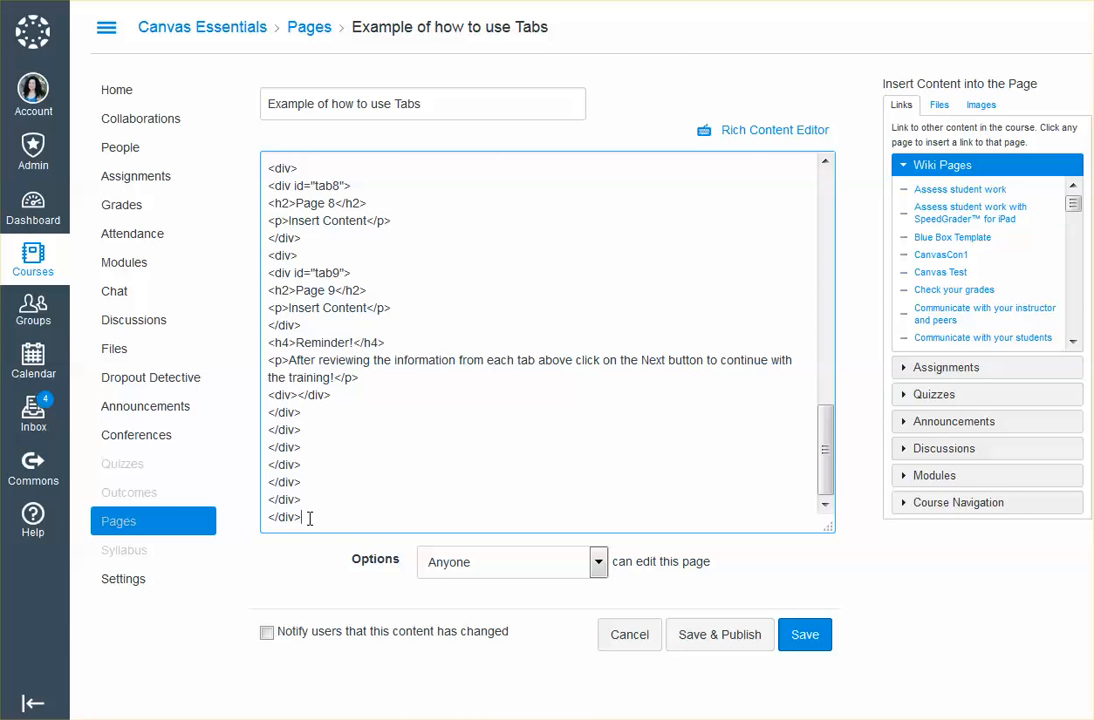
drag(310, 518, 271, 341)
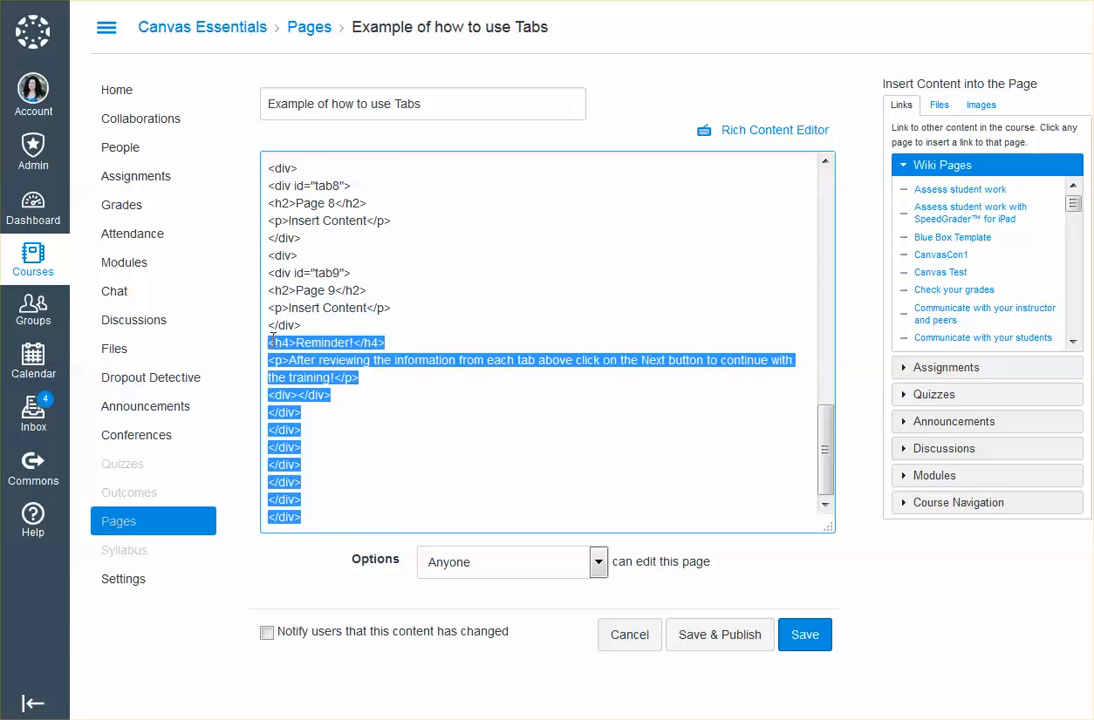
key(Delete)
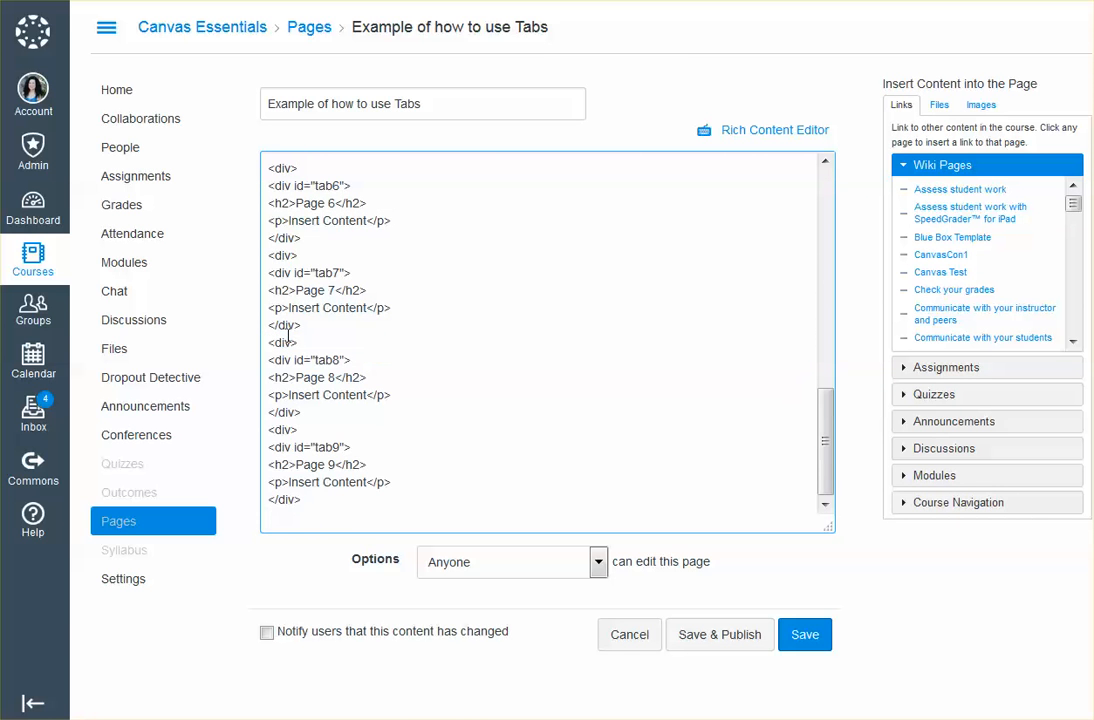
Return to the rich content view and save the page without its Reminder section
click(743, 136)
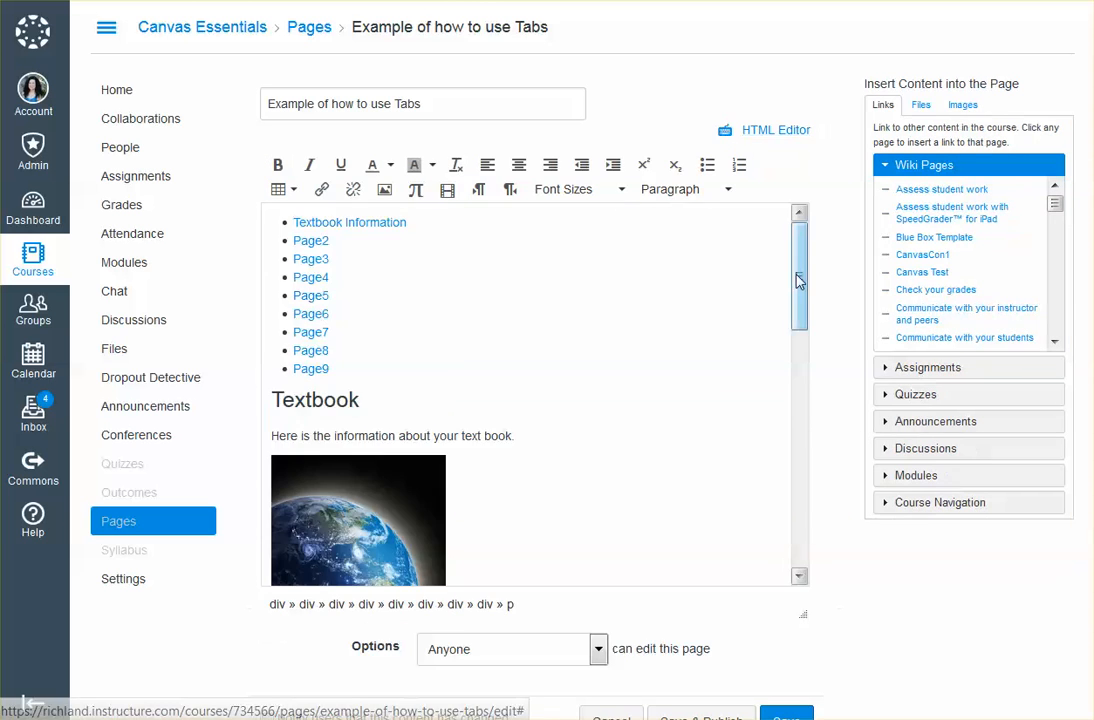
drag(799, 281, 799, 530)
scroll(801, 649, down, 2)
click(787, 719)
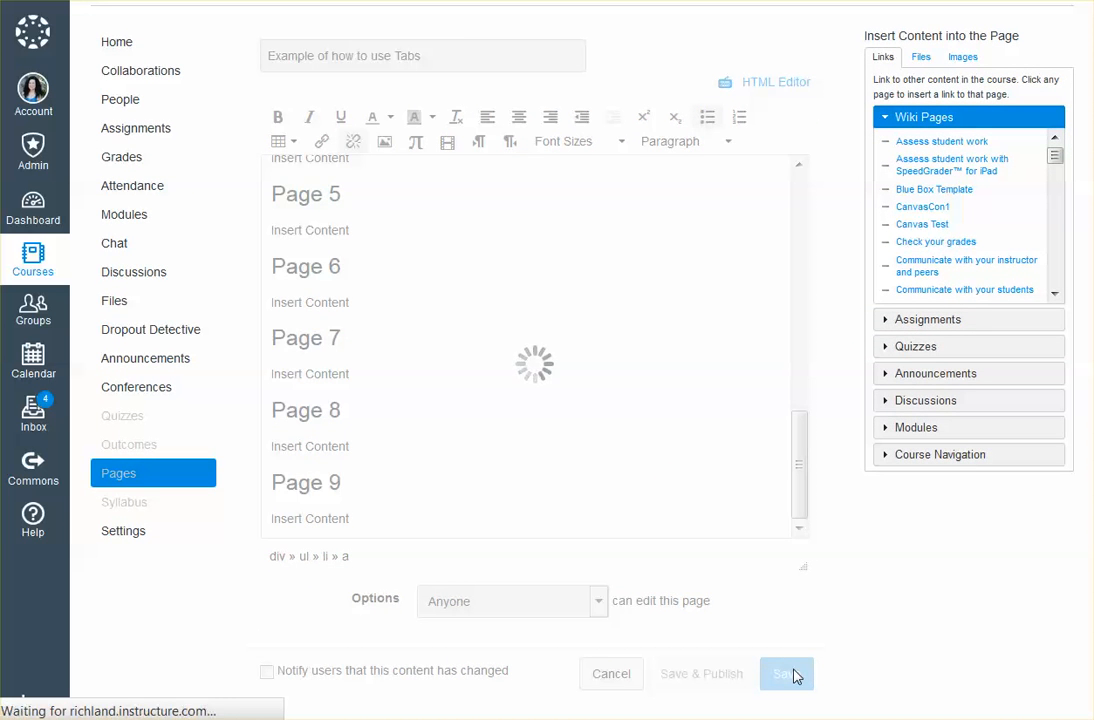
Check the content of the tabs from Page2 to Page9 and of Textbook Information on the saved page
click(432, 222)
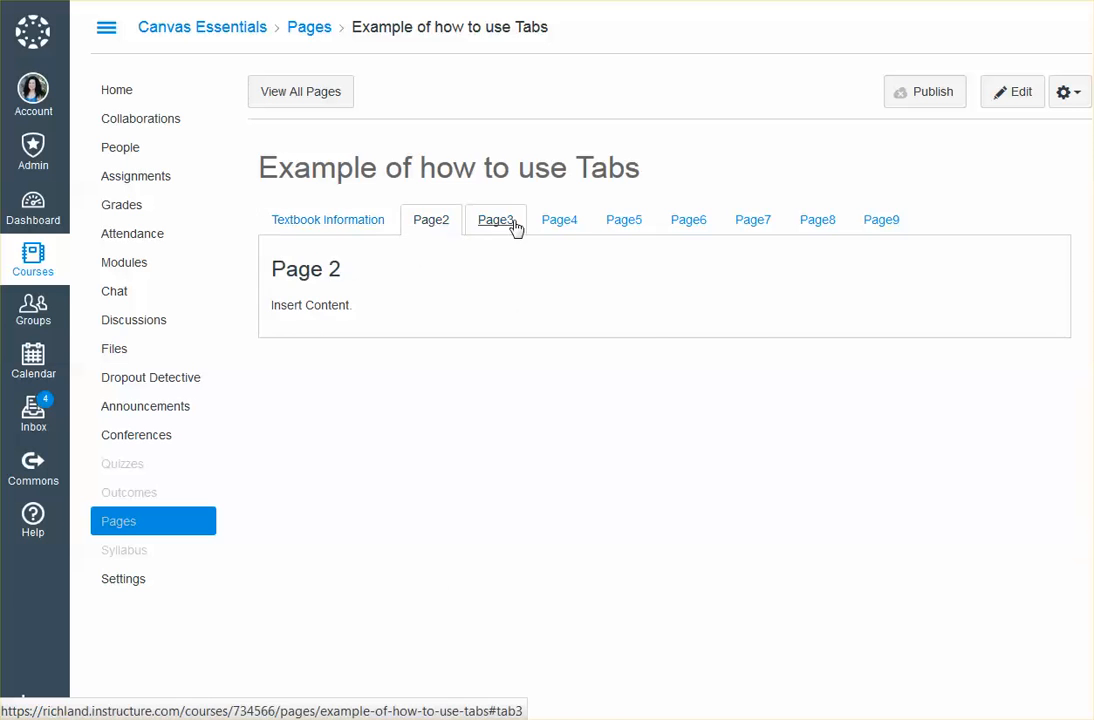
click(515, 228)
click(559, 222)
click(603, 225)
click(720, 227)
click(877, 227)
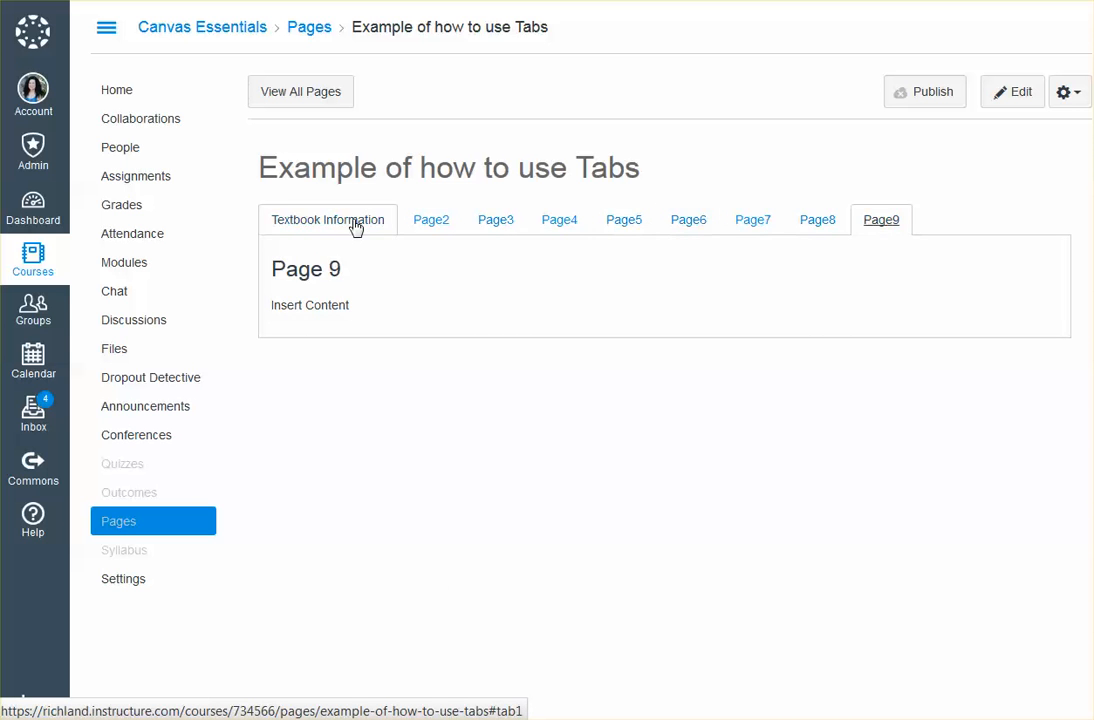
click(354, 222)
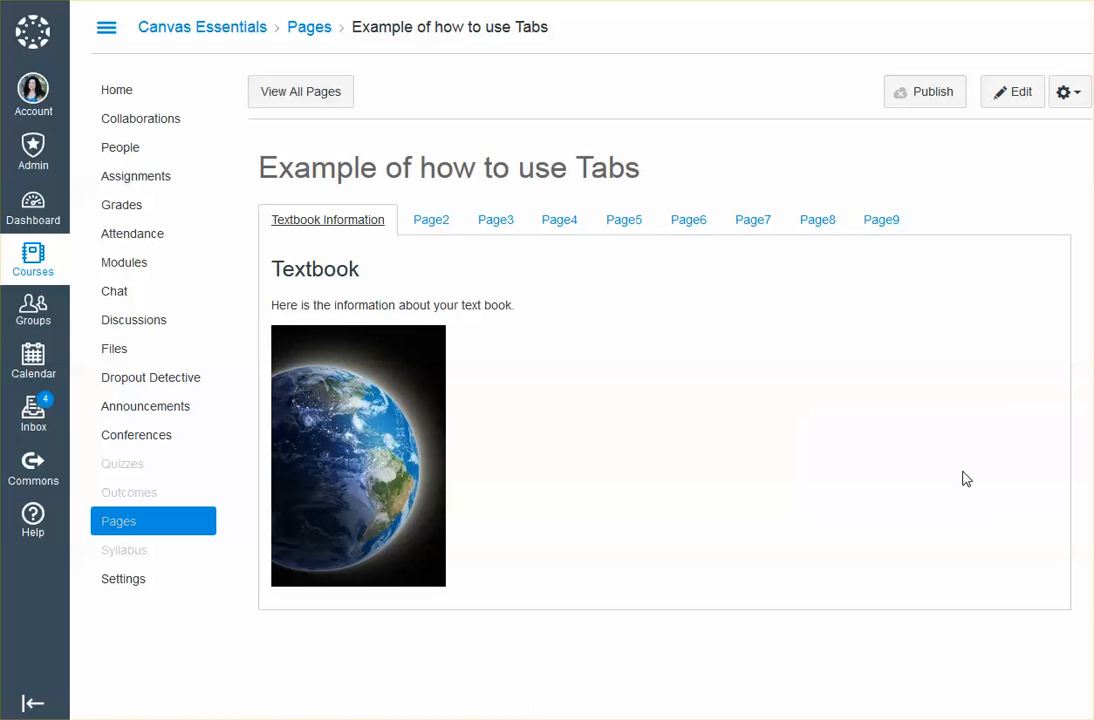
Restore the Nov 23 at 3:56pm revision containing the Reminder section from the page history, and close the revision history
click(1084, 98)
click(1052, 177)
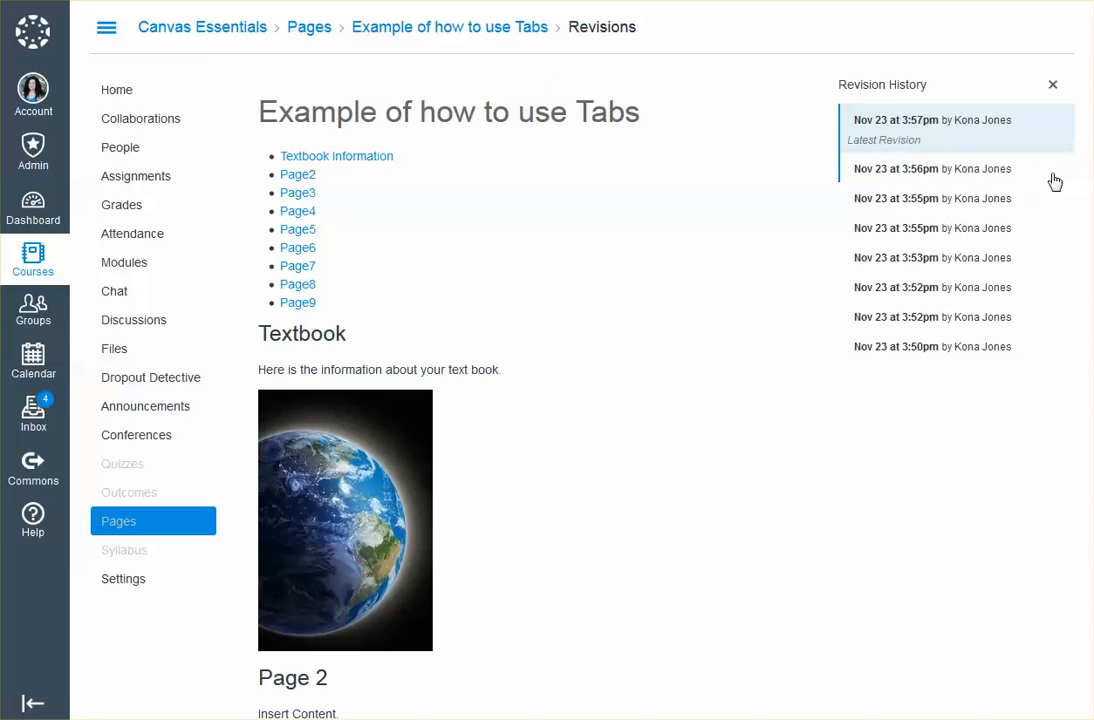
click(972, 177)
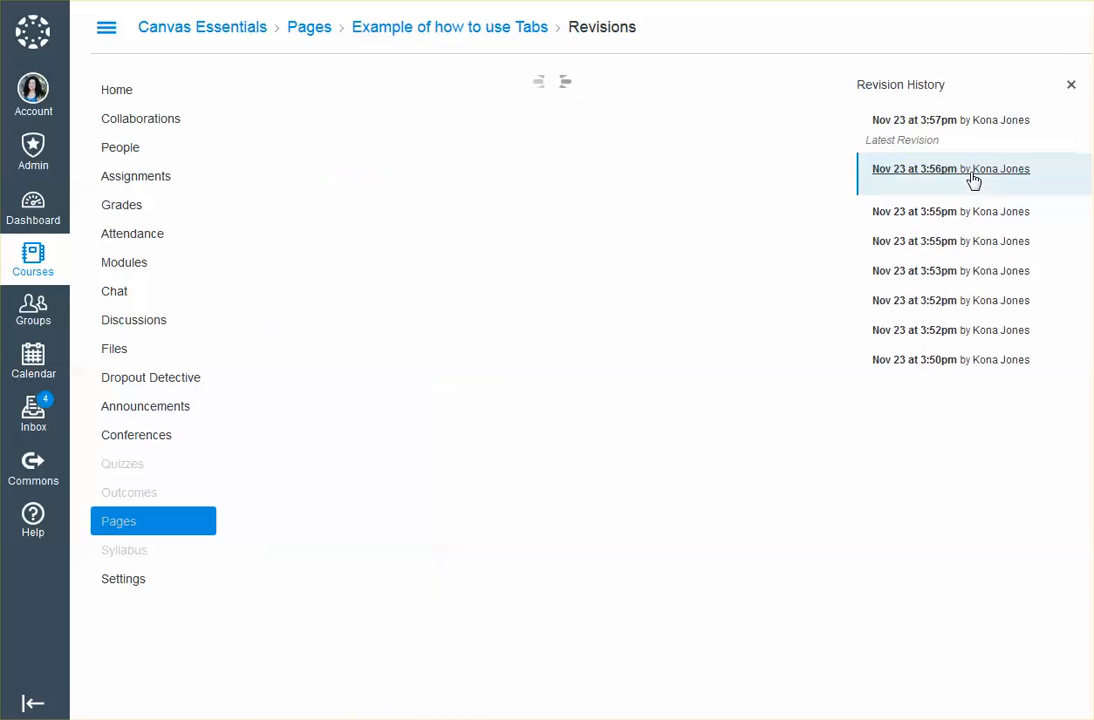
scroll(700, 418, down, 6)
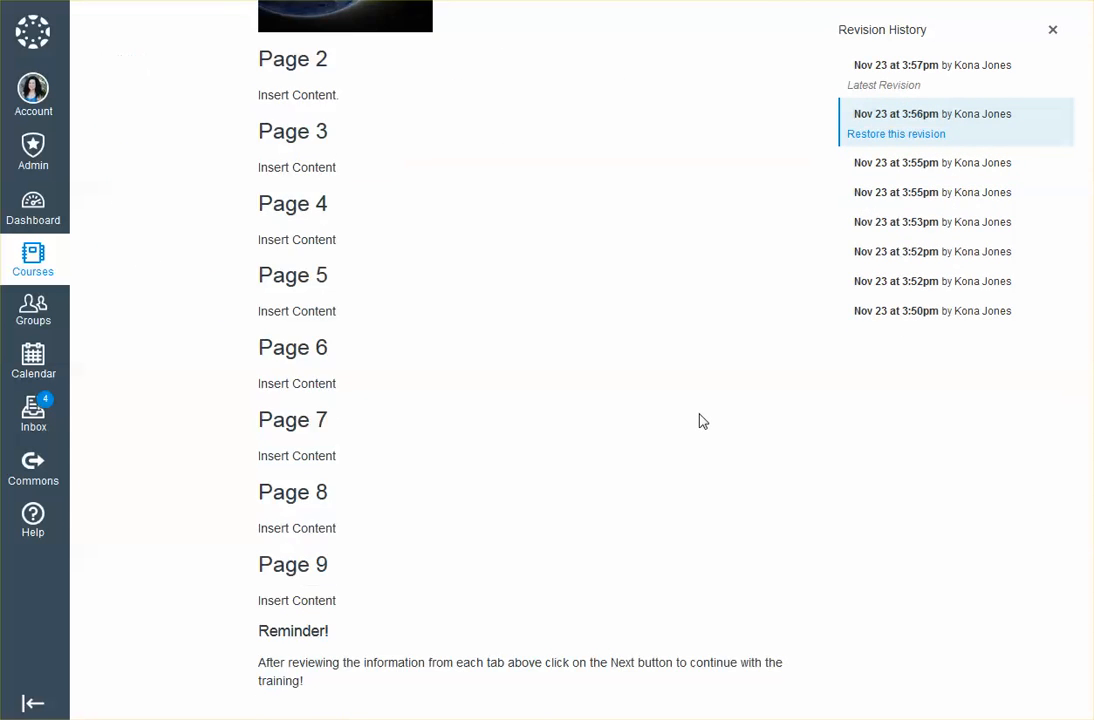
scroll(701, 420, up, 5)
click(906, 136)
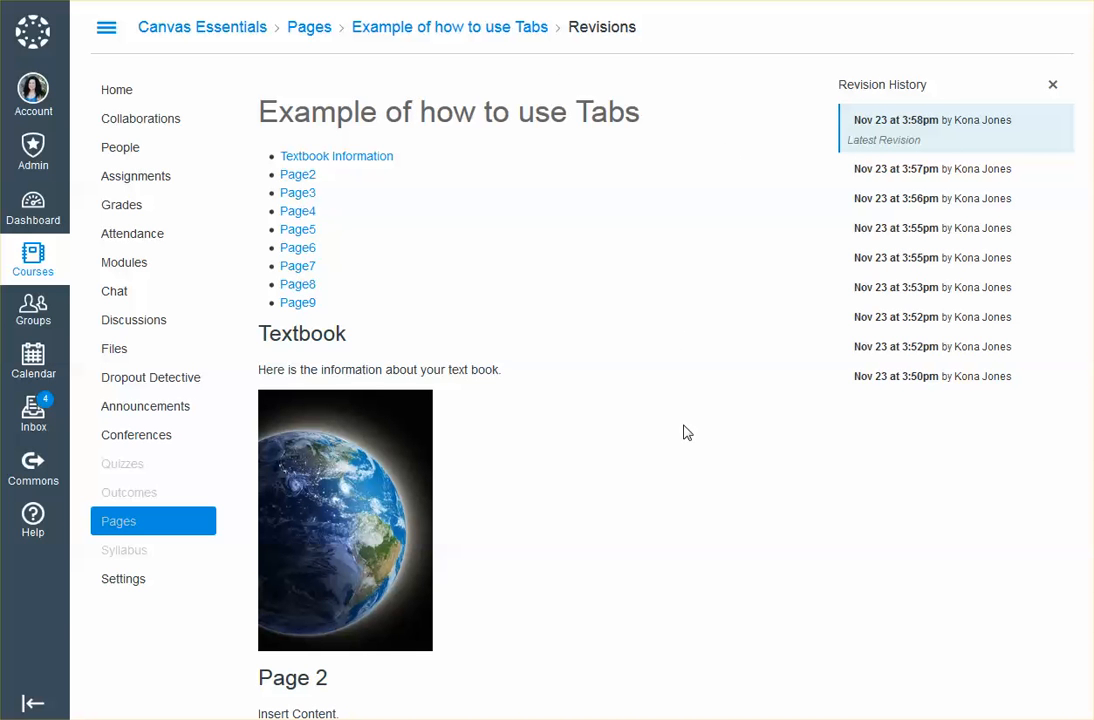
click(1053, 87)
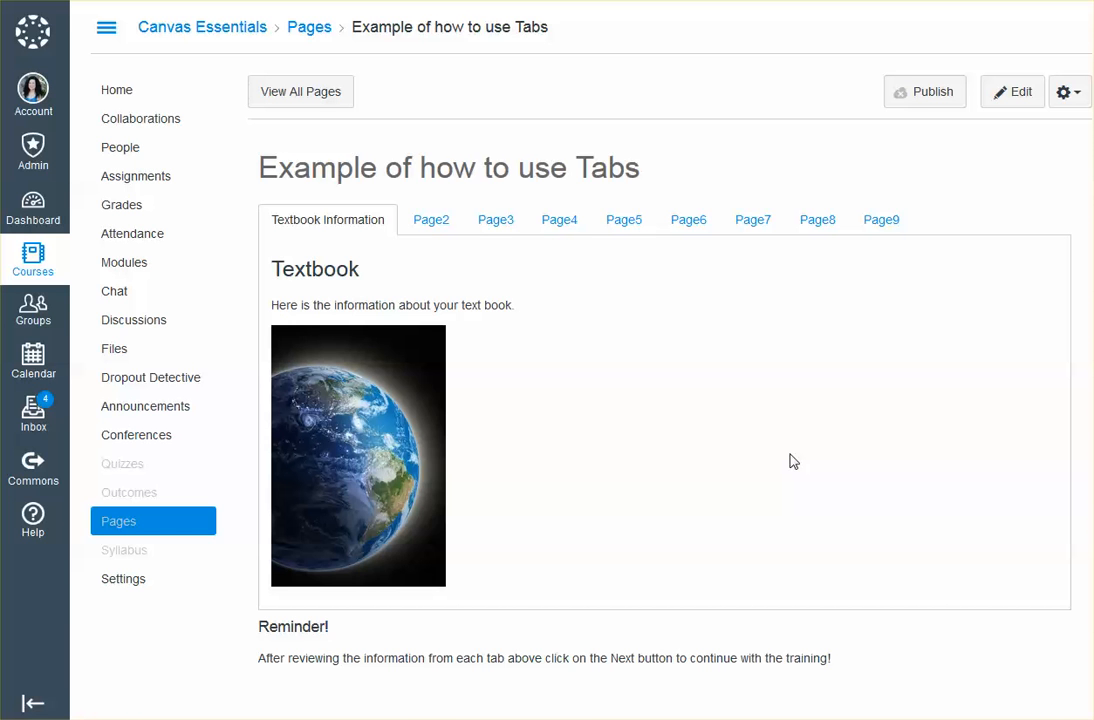
Check the content of the Page2 to Page5 tabs on the restored page, and open the page for editing
click(438, 222)
click(502, 224)
click(559, 224)
click(624, 224)
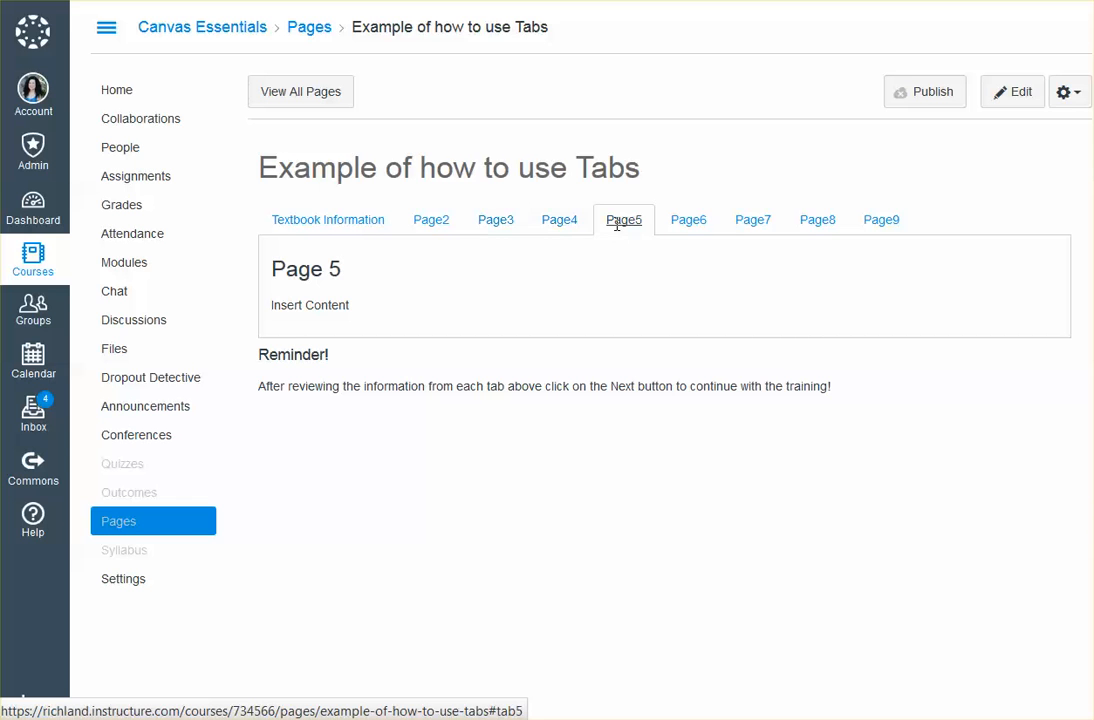
click(1032, 98)
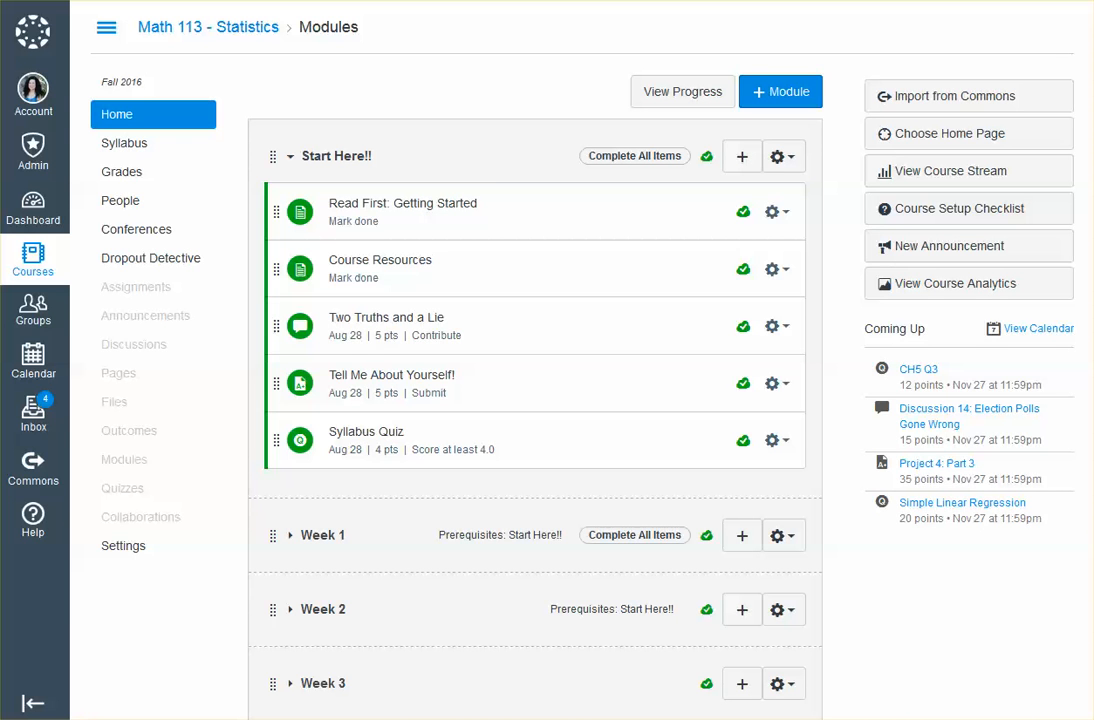
Open Course Resources in the Math 113 - Statistics Start Here!! module and review its Textbook, Statistics Notes, Websites, Citations and Syllabus tabs
click(370, 262)
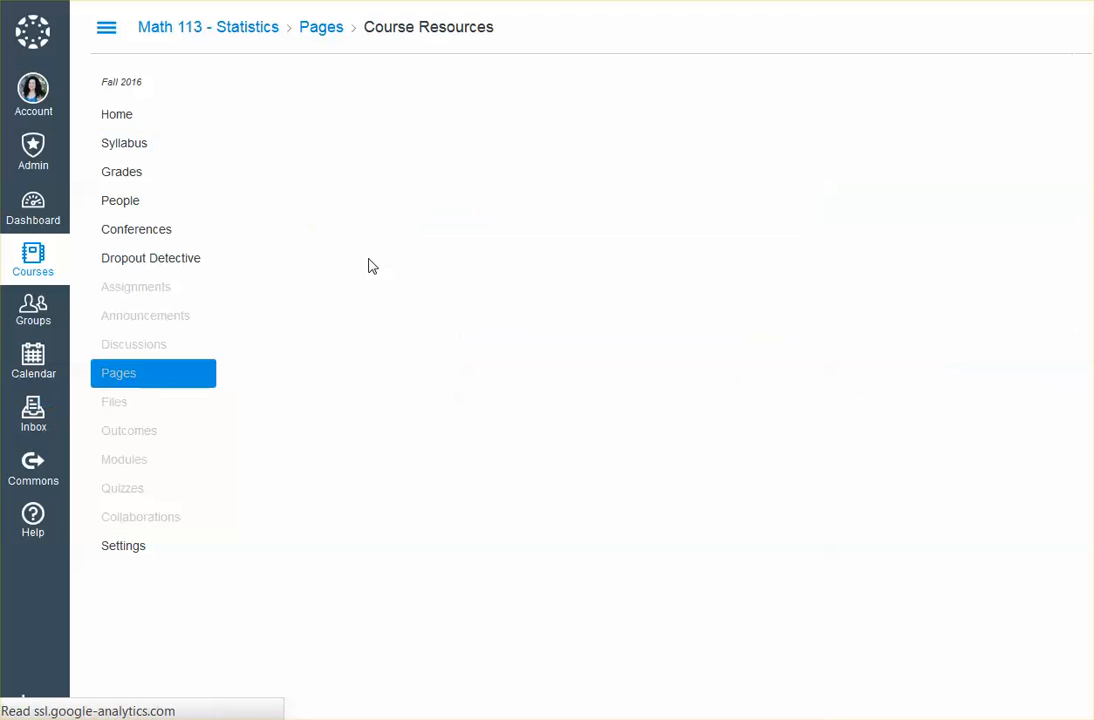
scroll(342, 240, down, 3)
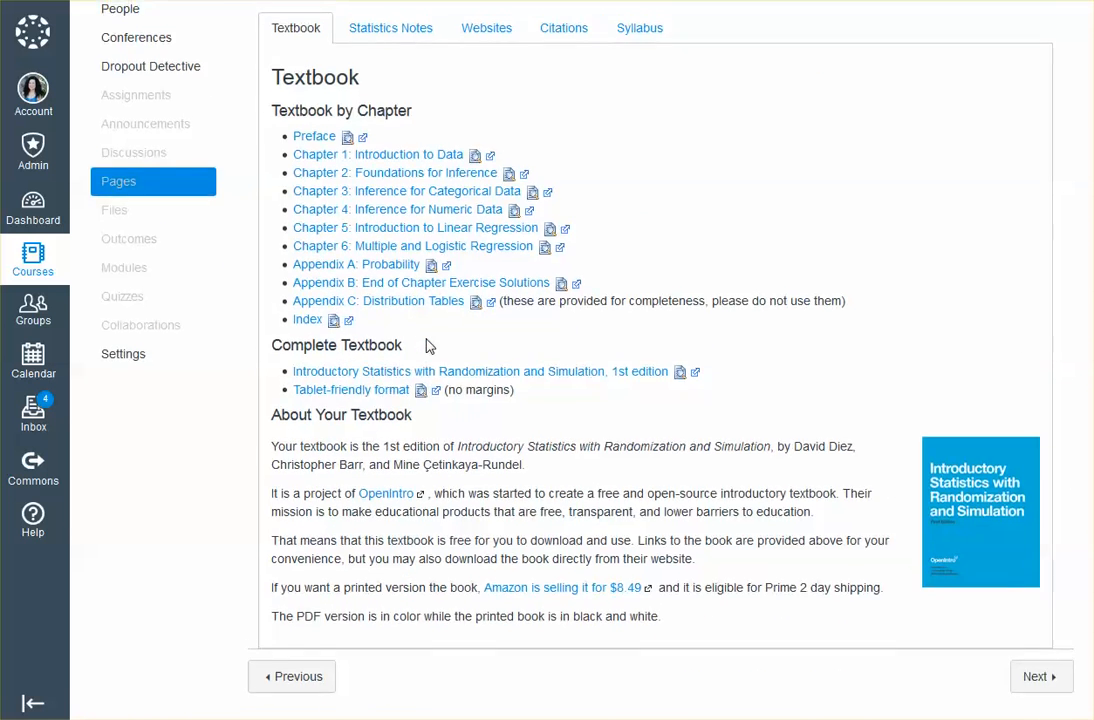
scroll(430, 344, up, 3)
click(427, 218)
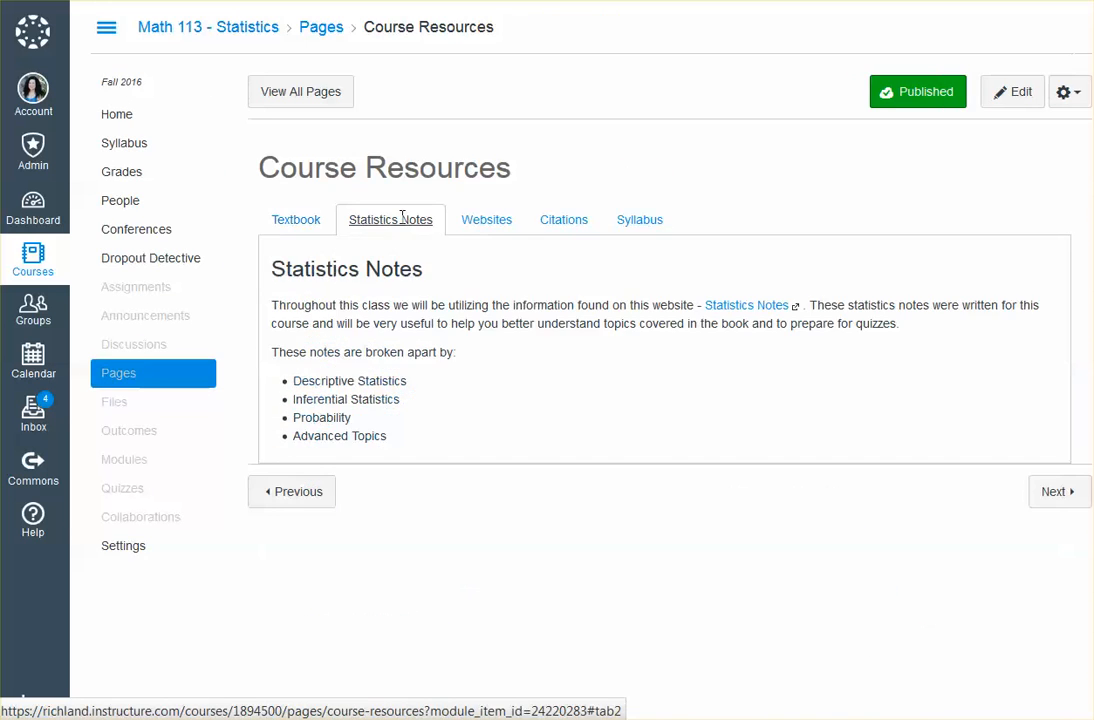
click(485, 220)
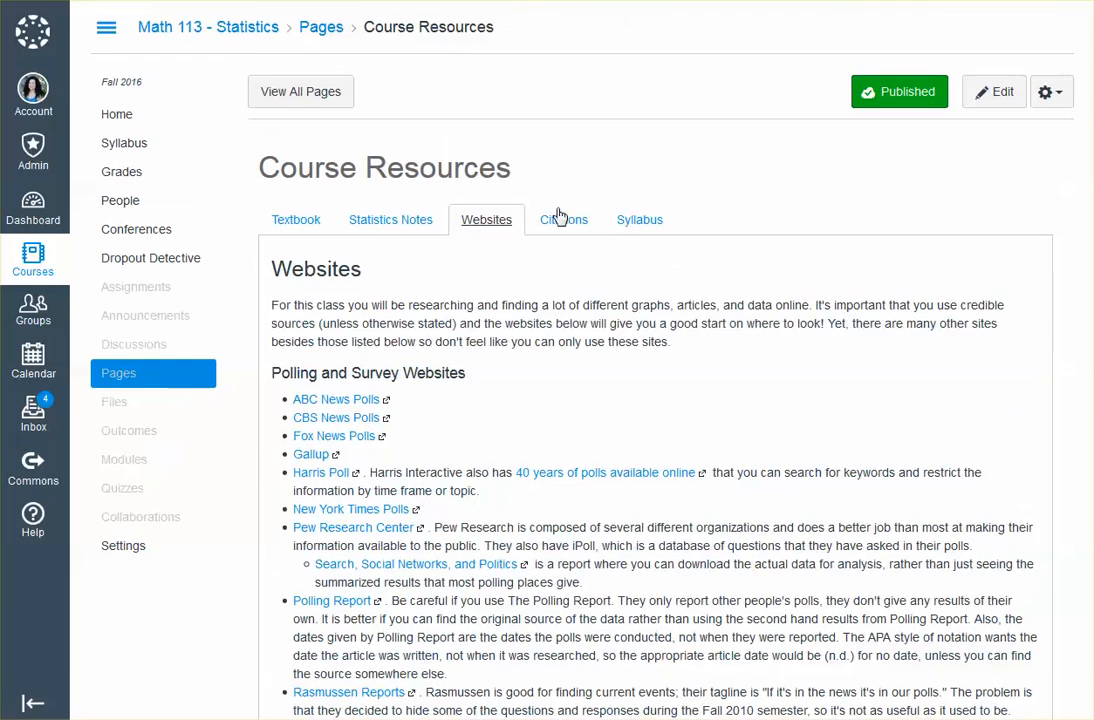
click(562, 219)
click(632, 222)
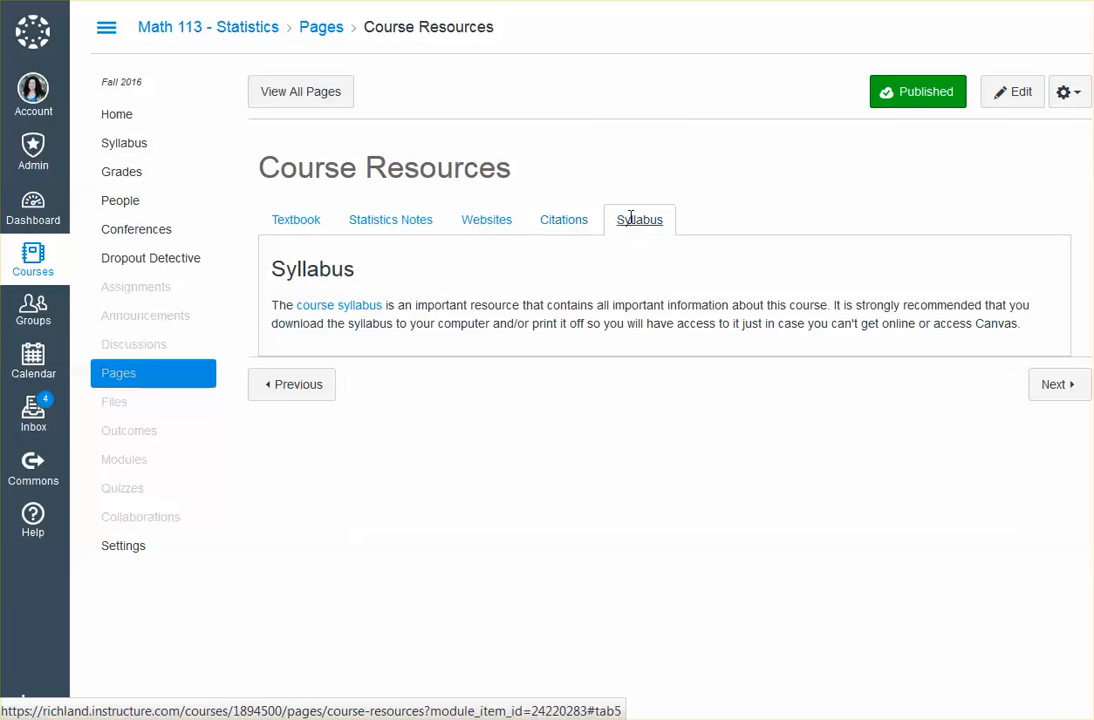
click(297, 222)
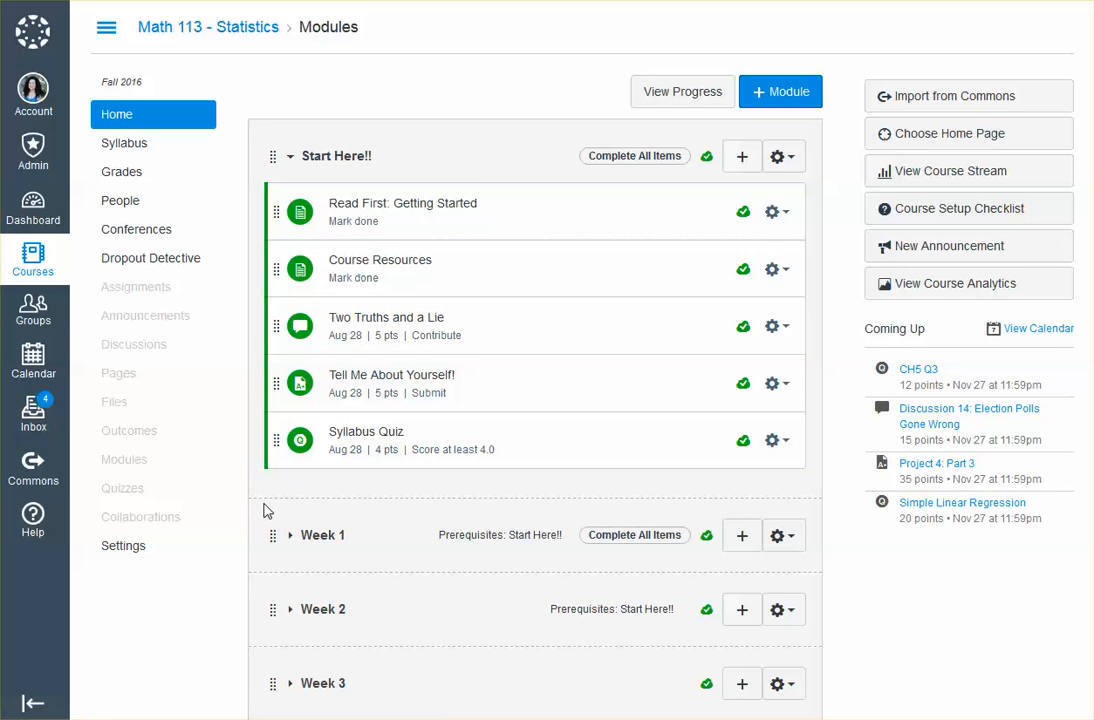
Expand the Week 4 module in the course's module list and open Week 4 Information in a new browser tab
scroll(260, 505, down, 4)
scroll(265, 510, down, 1)
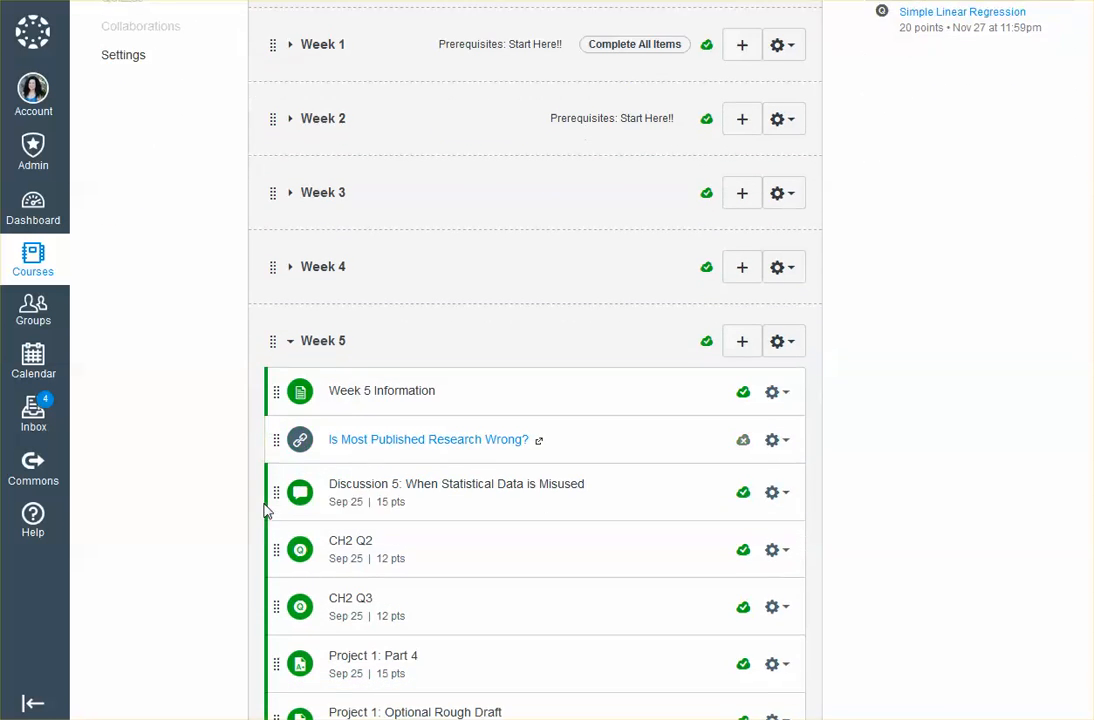
click(292, 262)
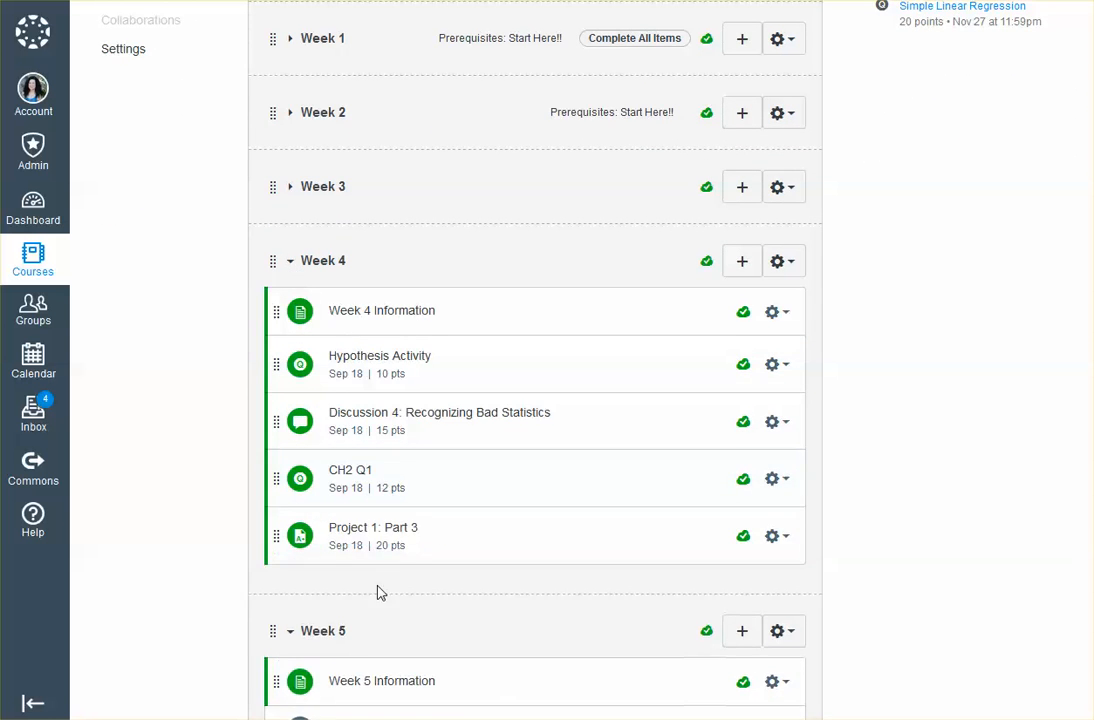
scroll(378, 291, down, 1)
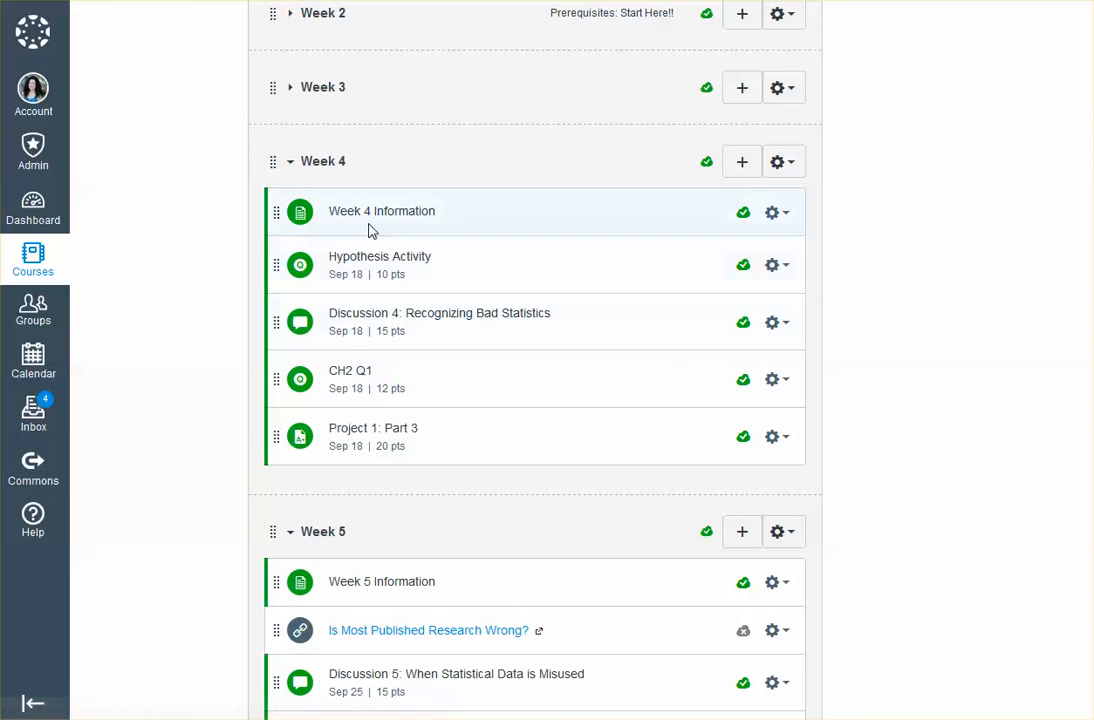
right_click(370, 215)
click(430, 228)
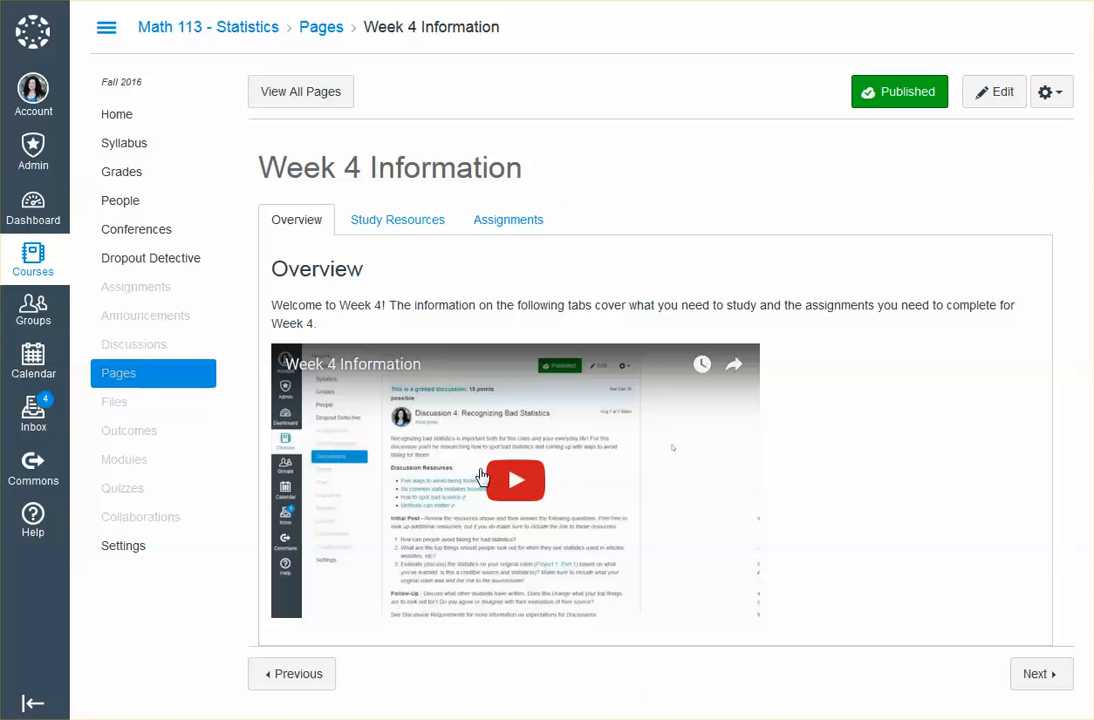
Review the Study Resources, Assignments and Overview tabs of Week 4 Information, and close that page to return to the modules
click(403, 224)
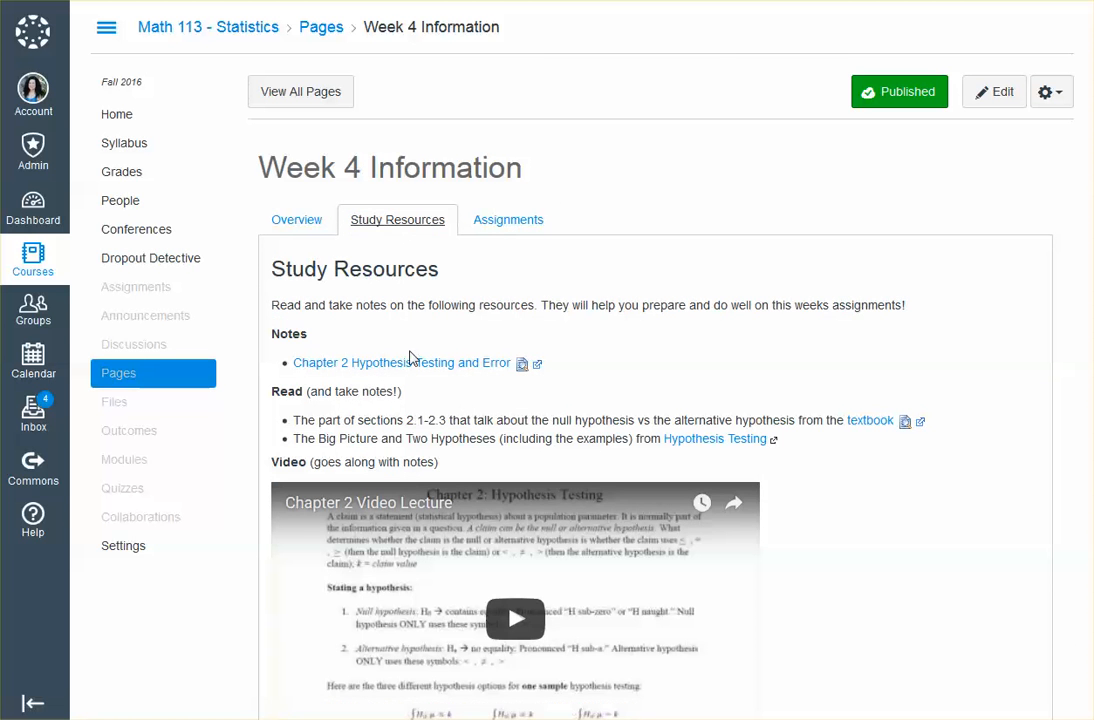
scroll(410, 357, down, 3)
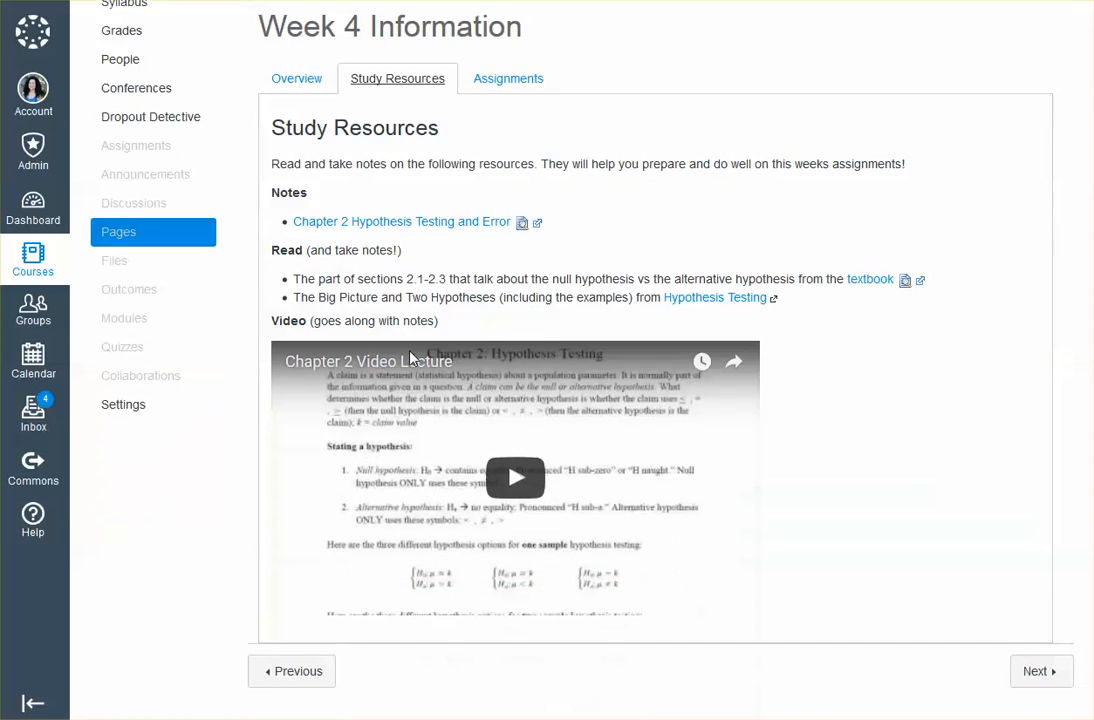
scroll(415, 359, up, 3)
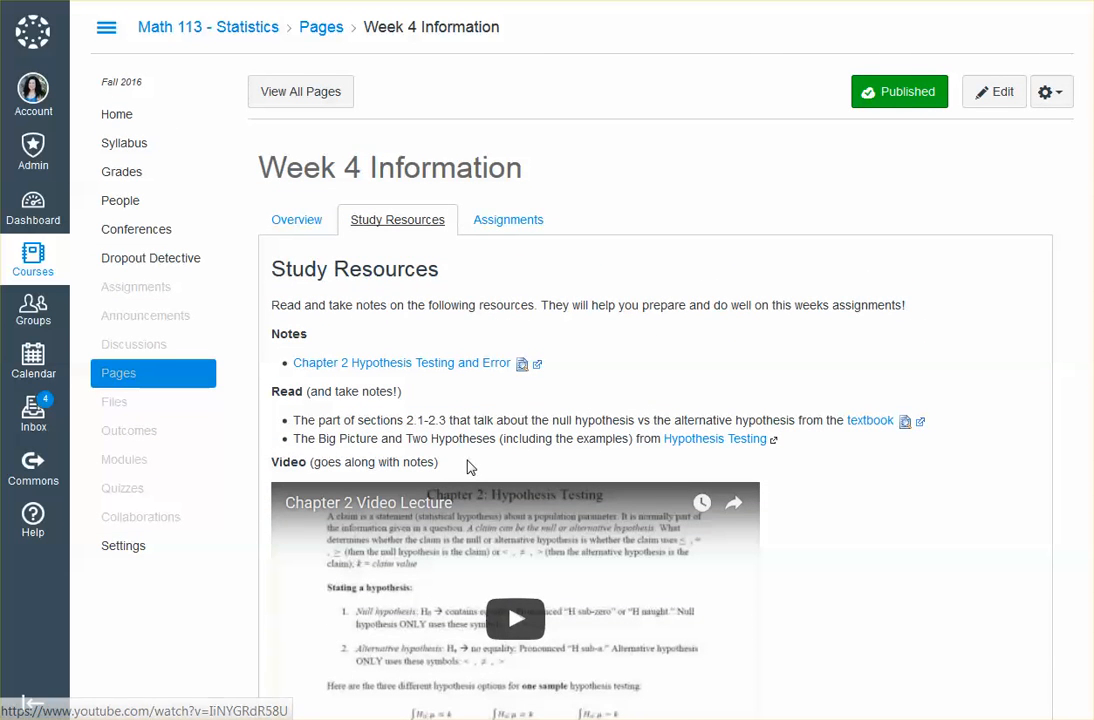
click(517, 224)
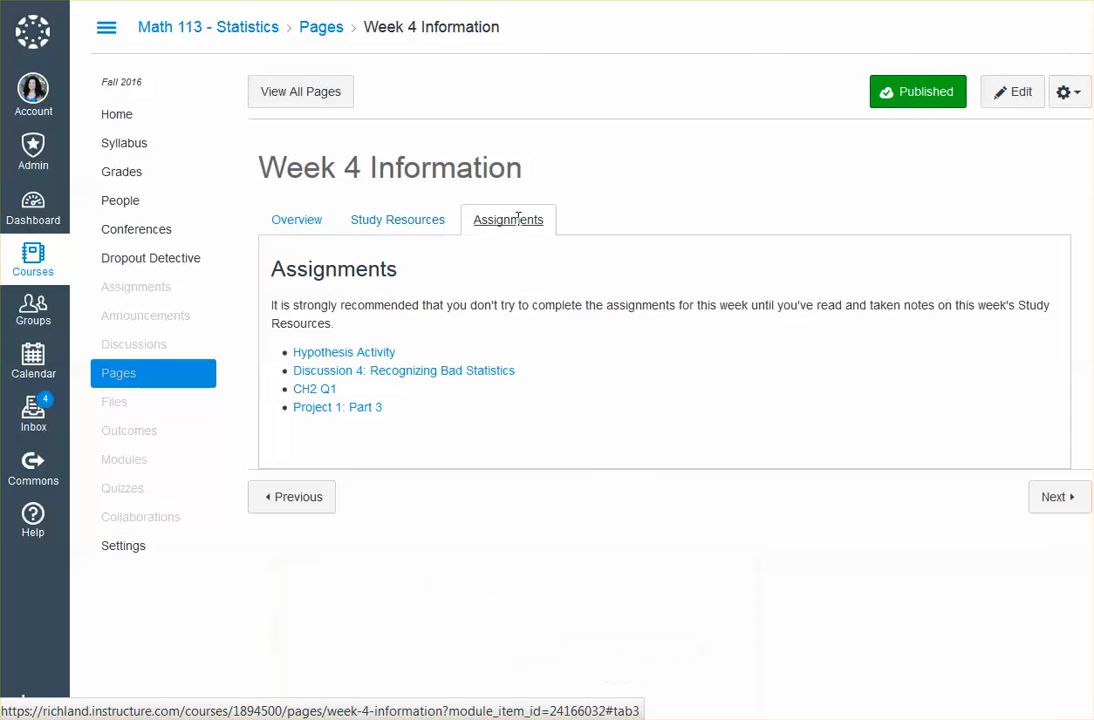
click(393, 224)
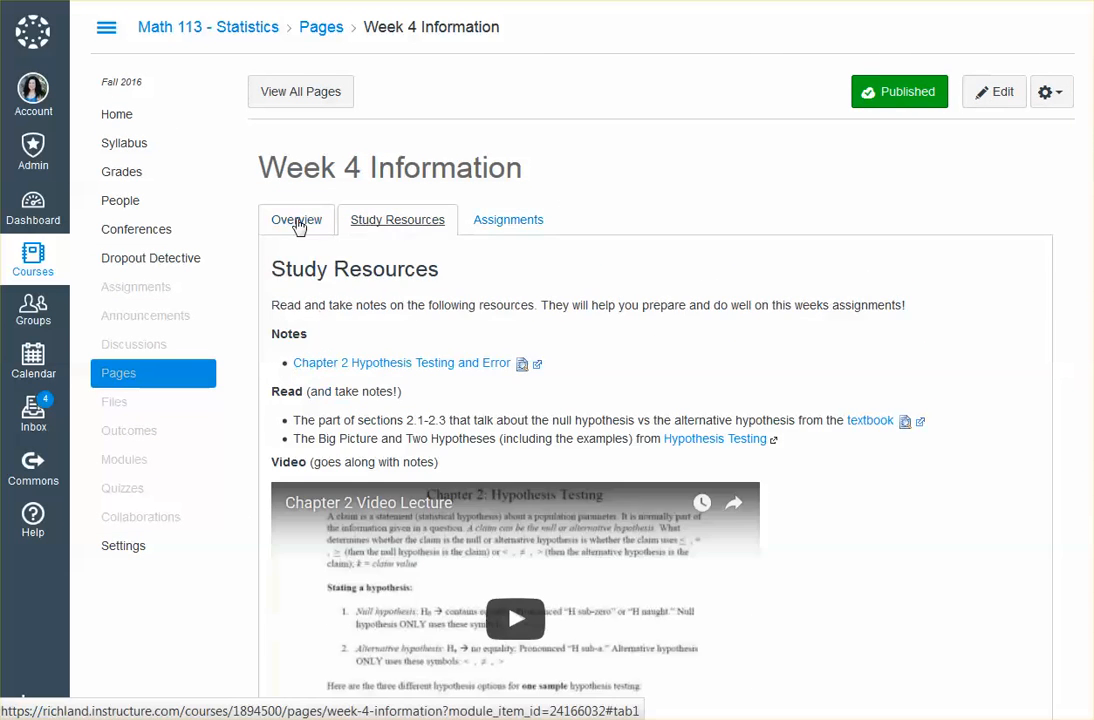
click(298, 219)
key(ctrl+w)
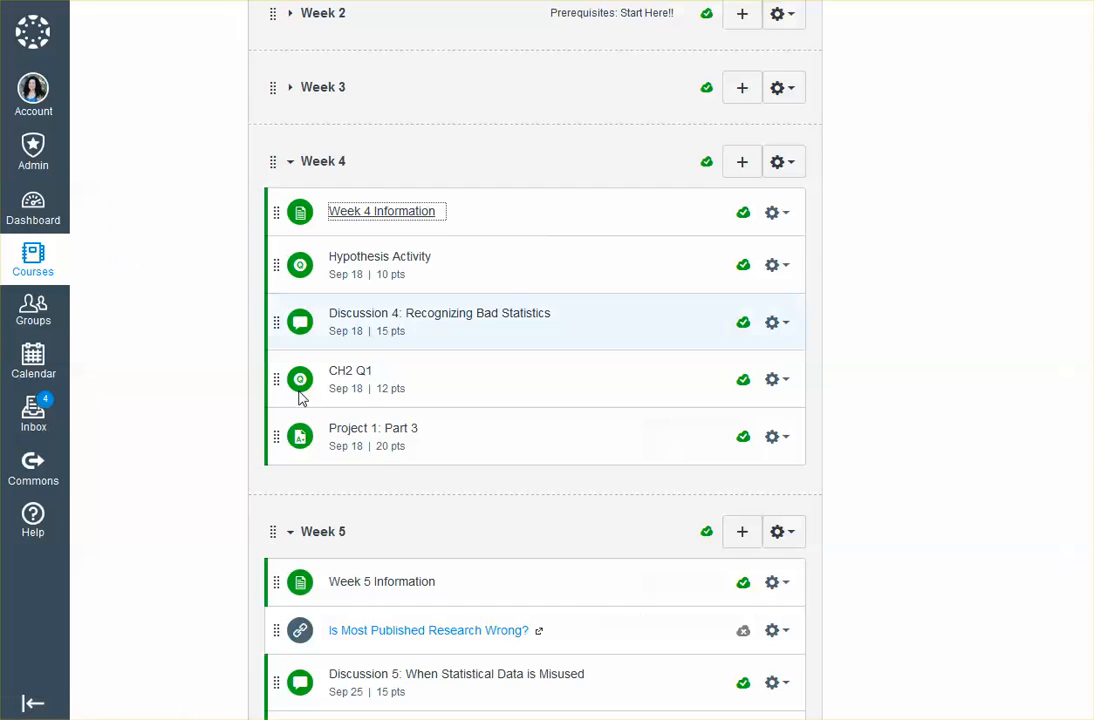
Open Week 5 Information from the Week 5 module in a new browser tab and switch to it
right_click(384, 581)
click(455, 388)
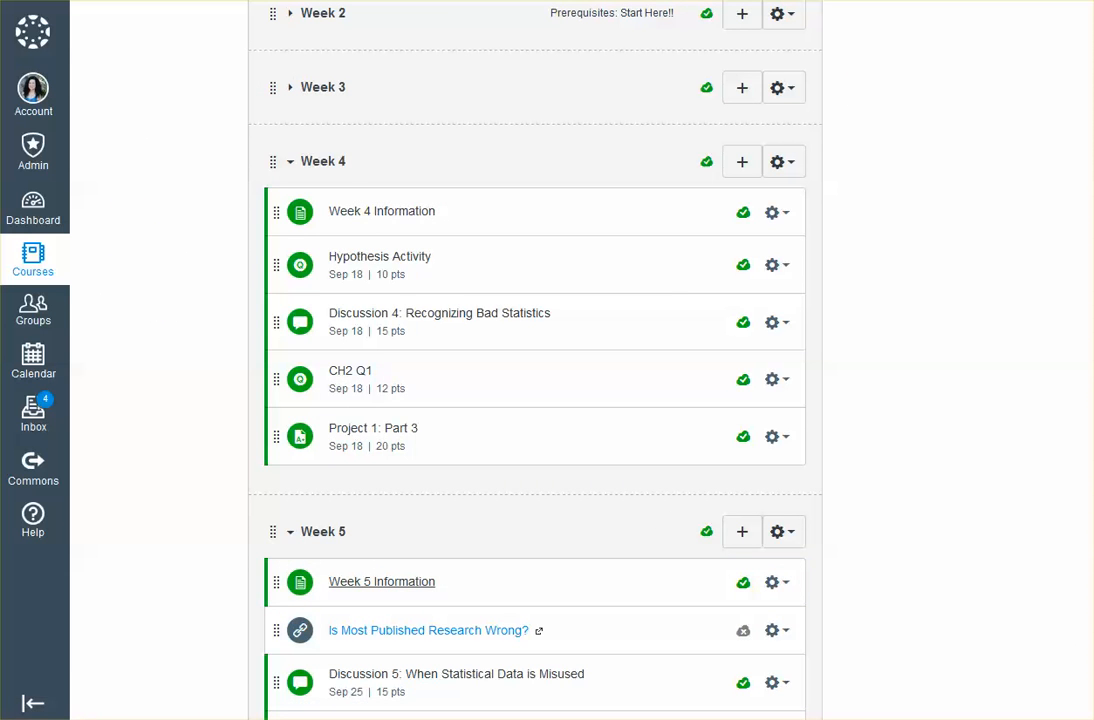
key(ctrl+Tab)
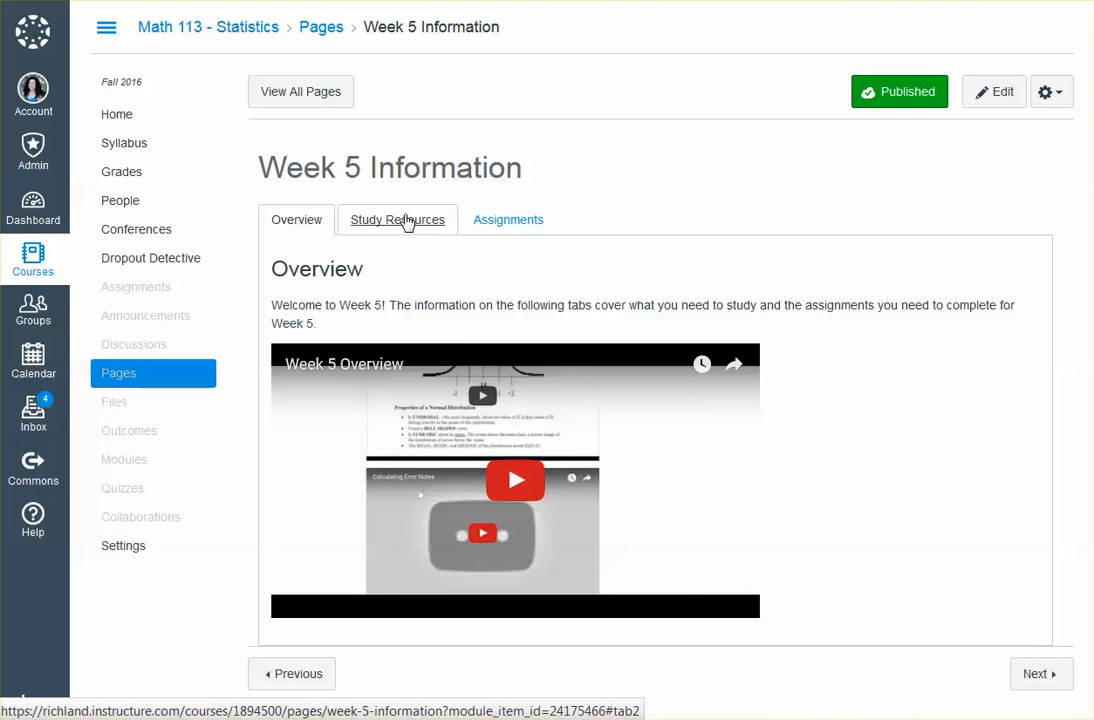
Review the notes, readings and videos under Study Resources on Week 5 Information, plus its Assignments and Overview tabs
click(408, 220)
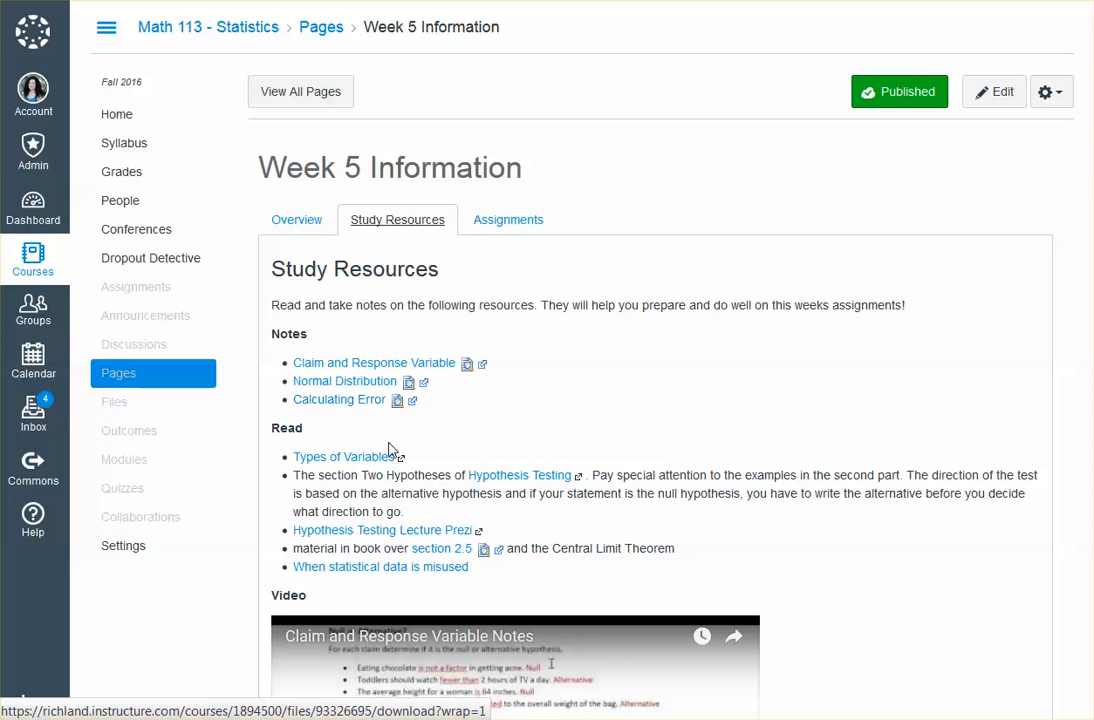
scroll(391, 454, down, 4)
scroll(391, 471, down, 5)
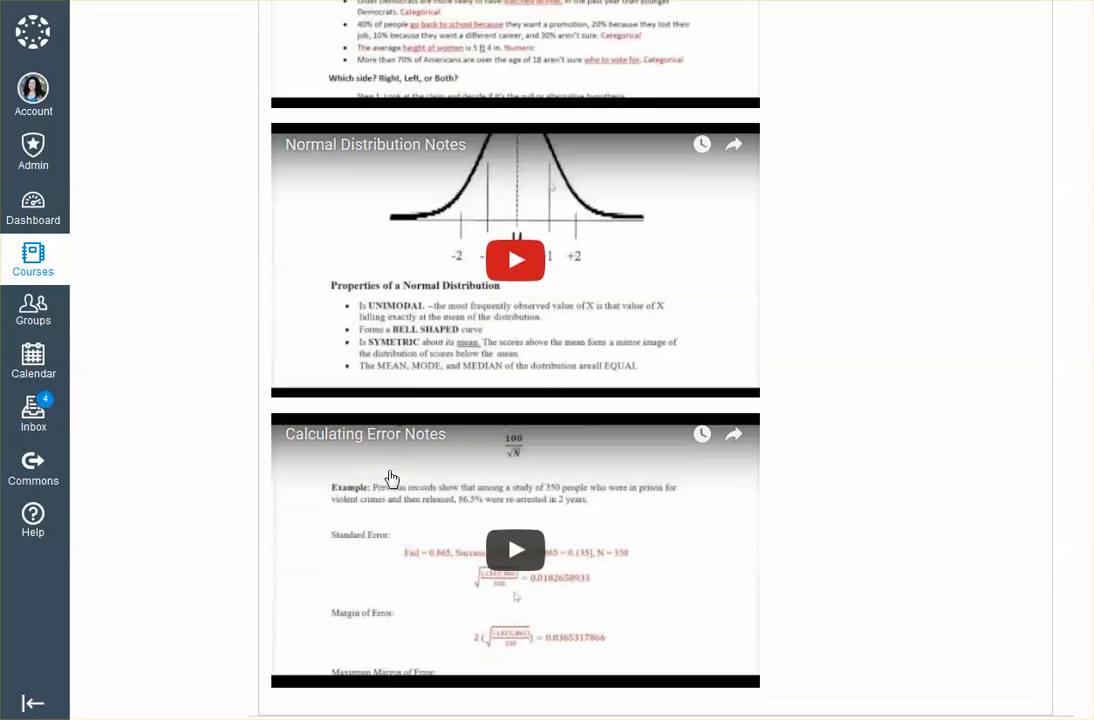
scroll(391, 478, up, 5)
scroll(391, 480, up, 3)
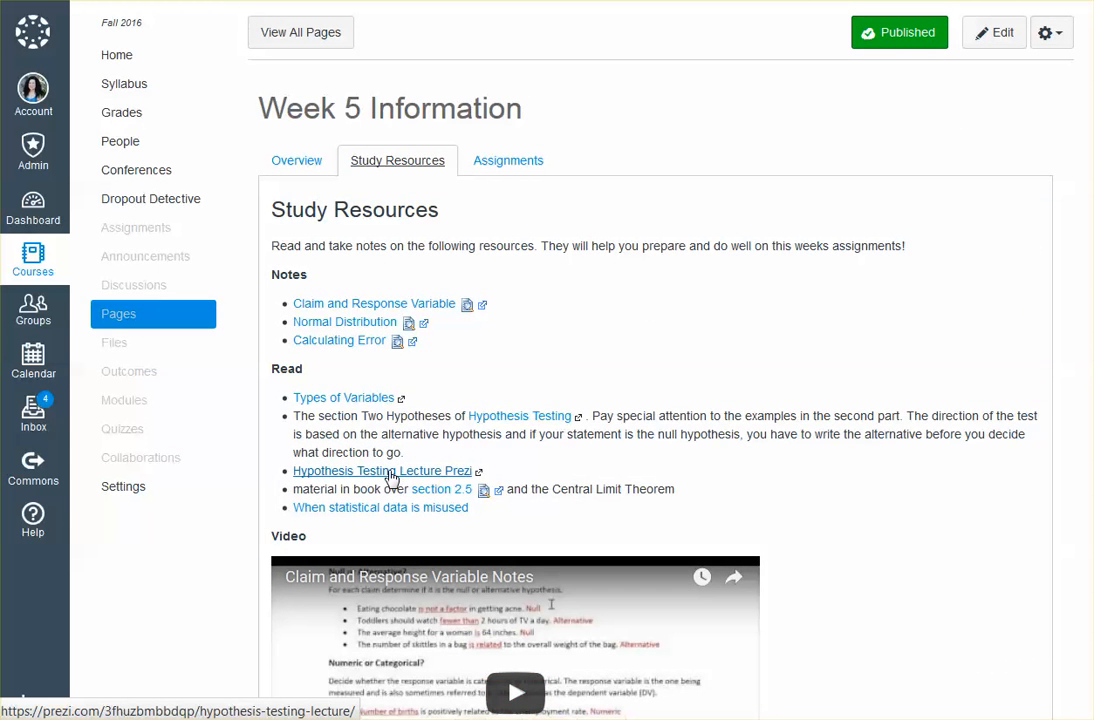
click(530, 163)
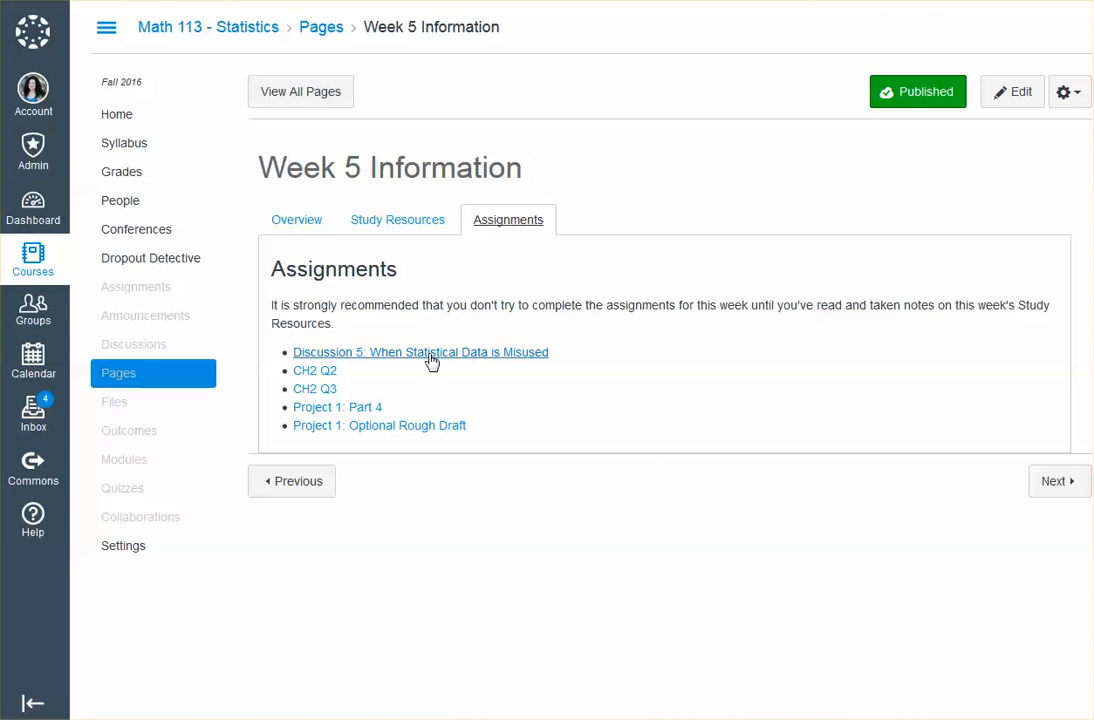
click(397, 221)
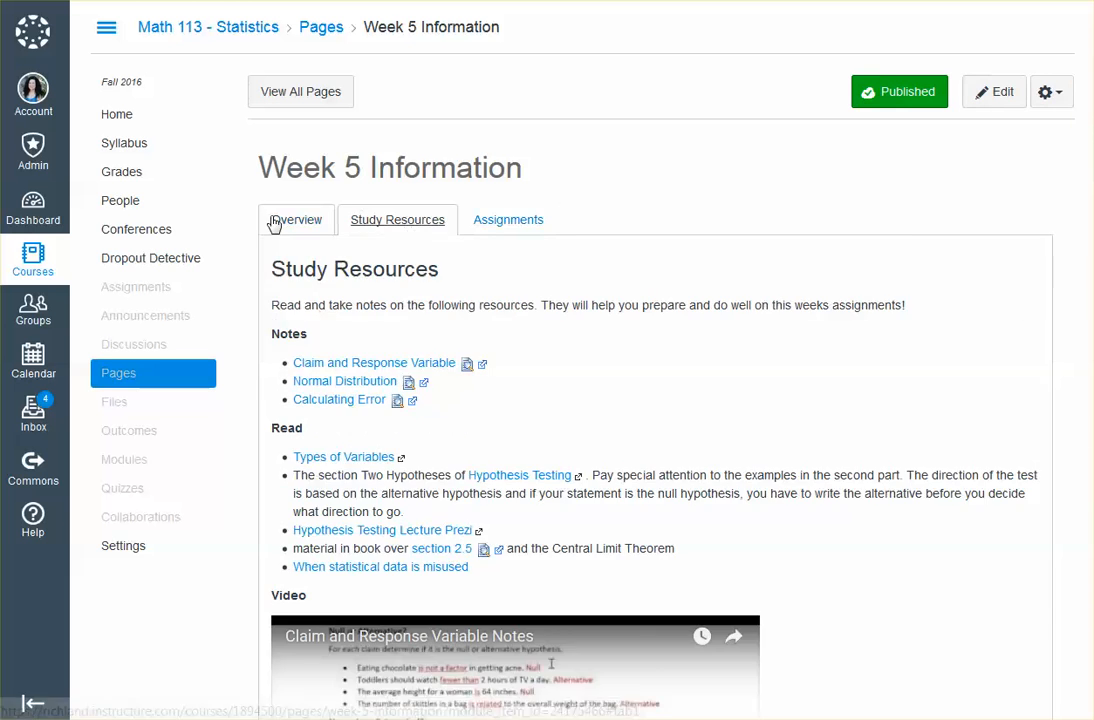
click(277, 219)
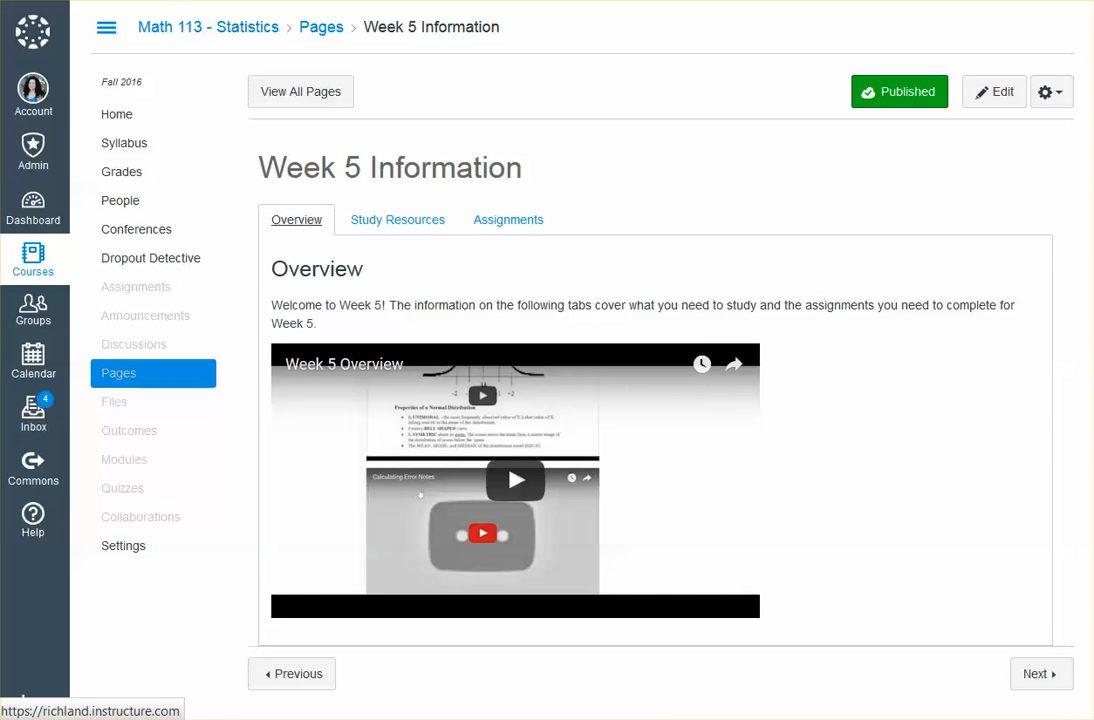